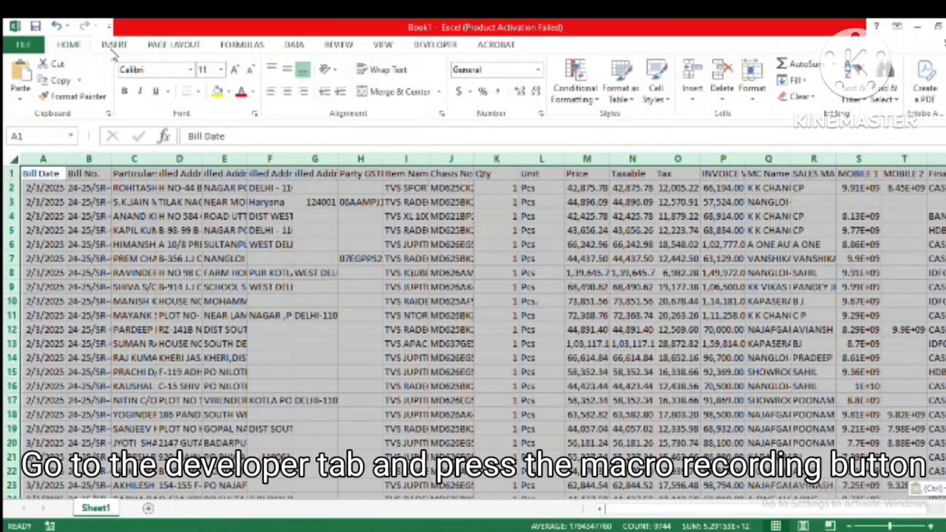
Step: Start recording a macro named Macro1_sale, assigning shortcut letter w and storing it in This Workbook
{"action": "left_click", "coordinate": [113, 45]}
{"action": "left_click", "coordinate": [440, 46]}
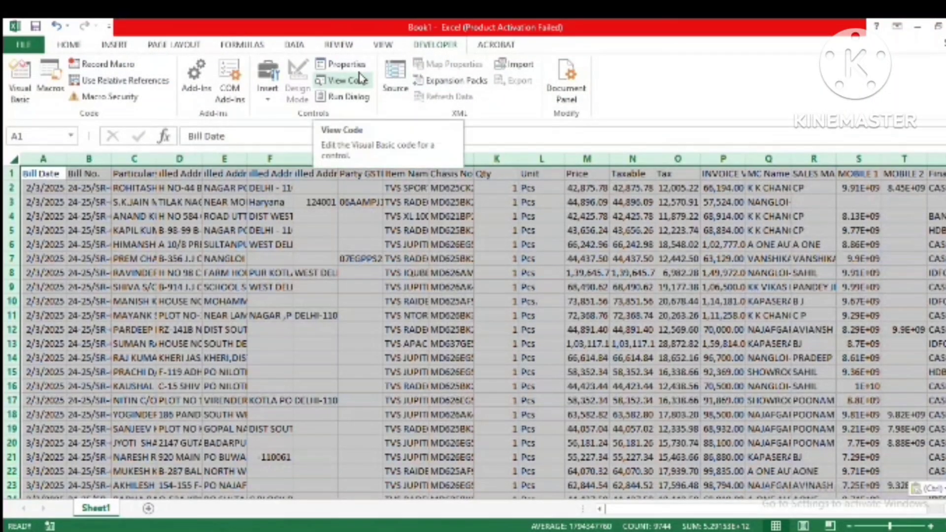
{"action": "left_click", "coordinate": [91, 64]}
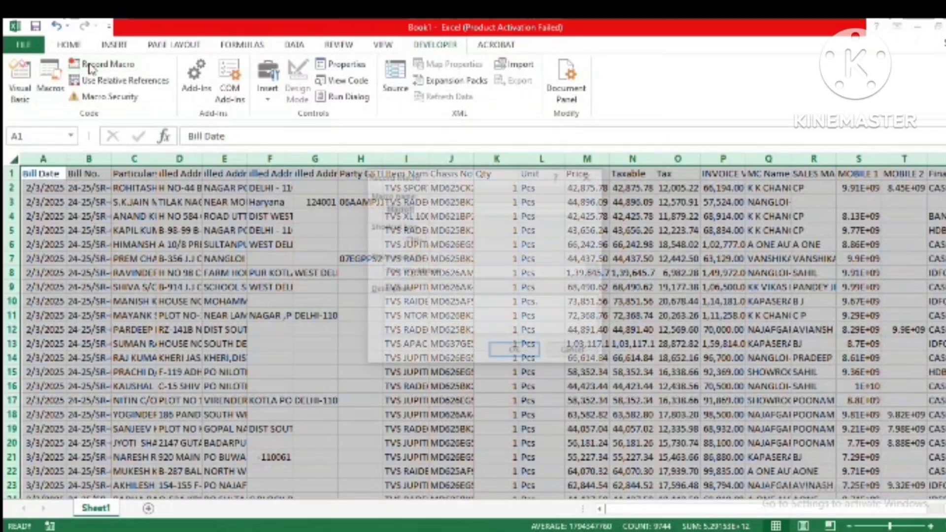
{"action": "left_click", "coordinate": [459, 209]}
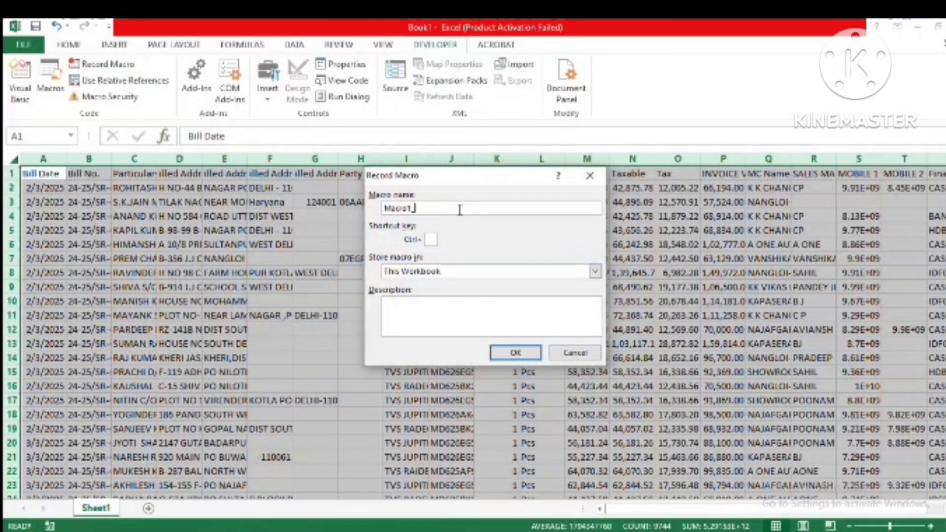
{"action": "type", "text": "_sale"}
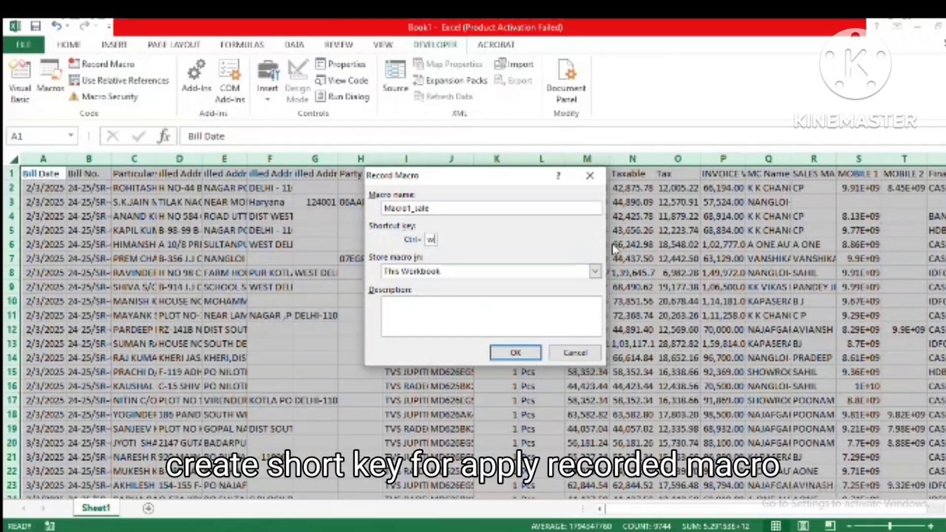
{"action": "key", "text": "Return"}
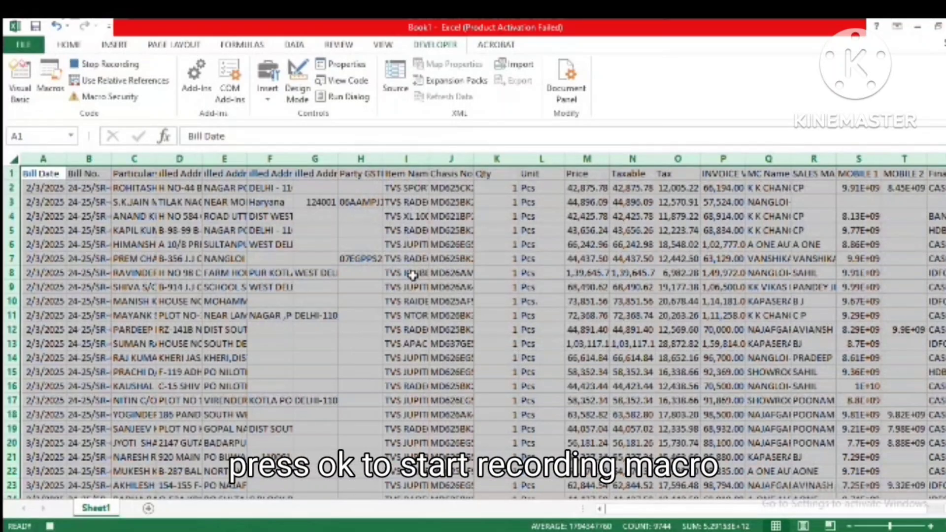
Step: Select the whole sheet and autofit the width of all columns to their contents
{"action": "left_click", "coordinate": [43, 243]}
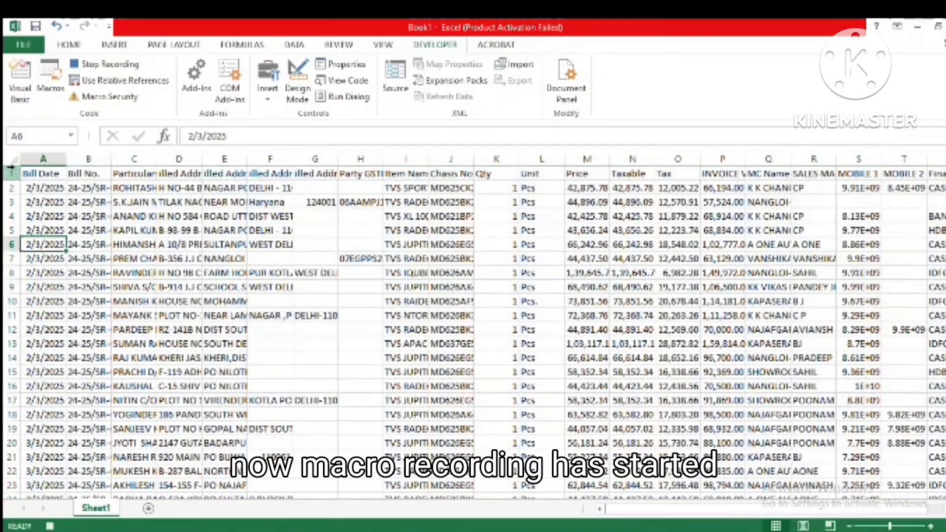
{"action": "left_click", "coordinate": [12, 159]}
{"action": "double_click", "coordinate": [66, 159]}
{"action": "left_click", "coordinate": [178, 216]}
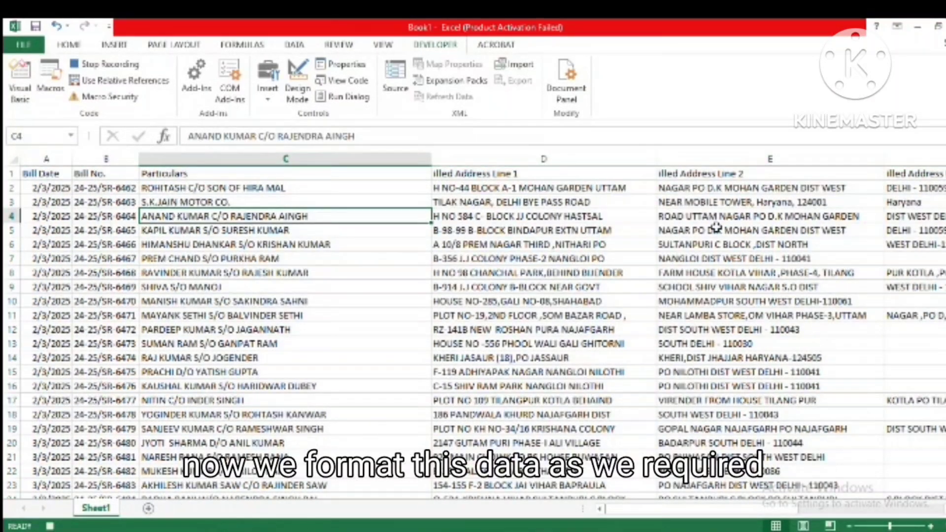
Step: Delete the four billed address columns, Address Line 1 through Address Line 4, between Particulars and Party GSTIN
{"action": "left_click", "coordinate": [712, 230]}
{"action": "left_click", "coordinate": [583, 158]}
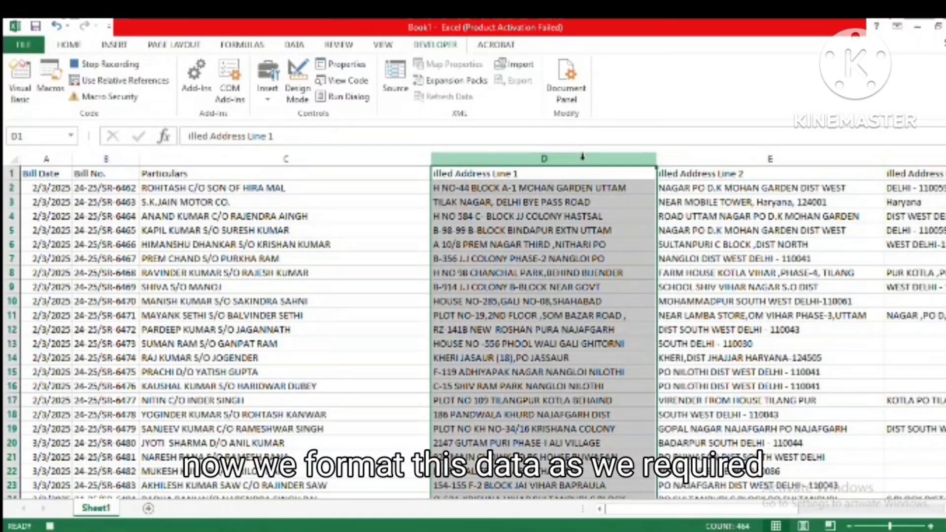
{"action": "left_click", "coordinate": [77, 45]}
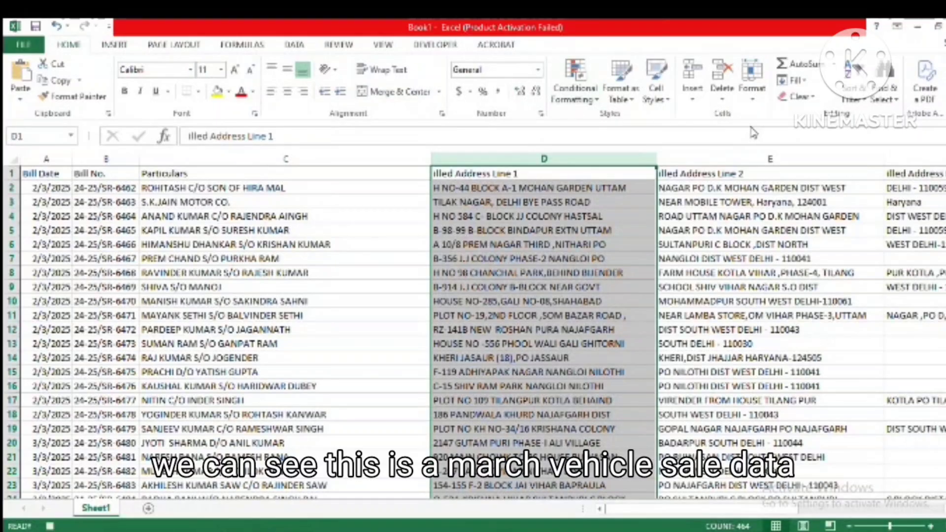
{"action": "left_click", "coordinate": [723, 78]}
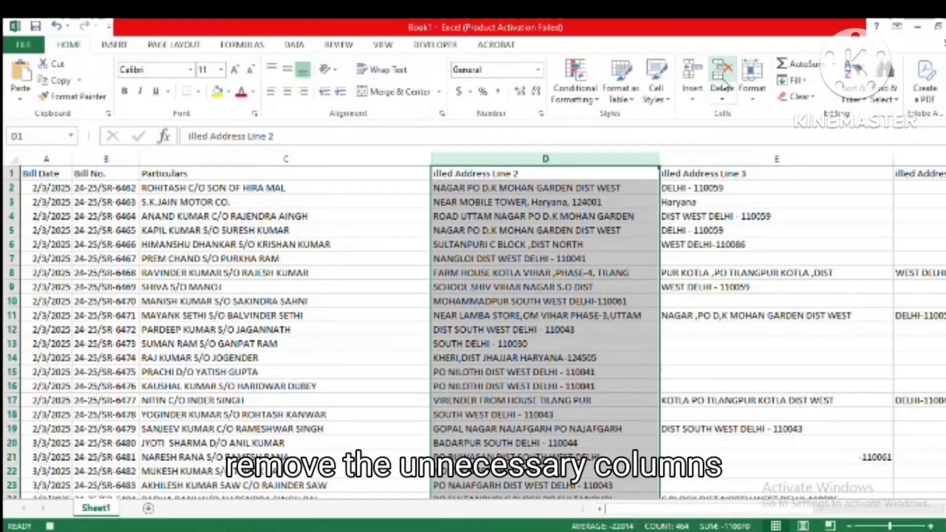
{"action": "left_click", "coordinate": [722, 78]}
{"action": "left_click", "coordinate": [722, 79]}
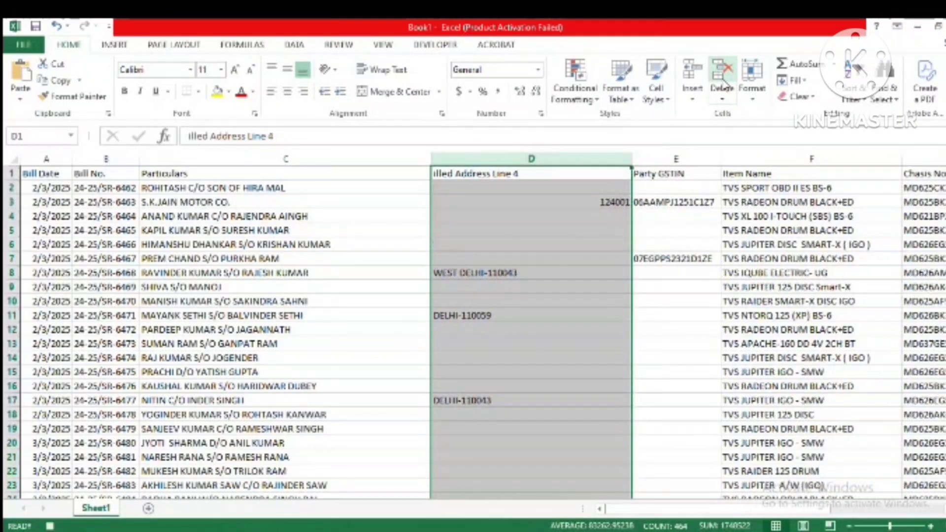
{"action": "left_click", "coordinate": [722, 81]}
{"action": "left_click", "coordinate": [620, 270]}
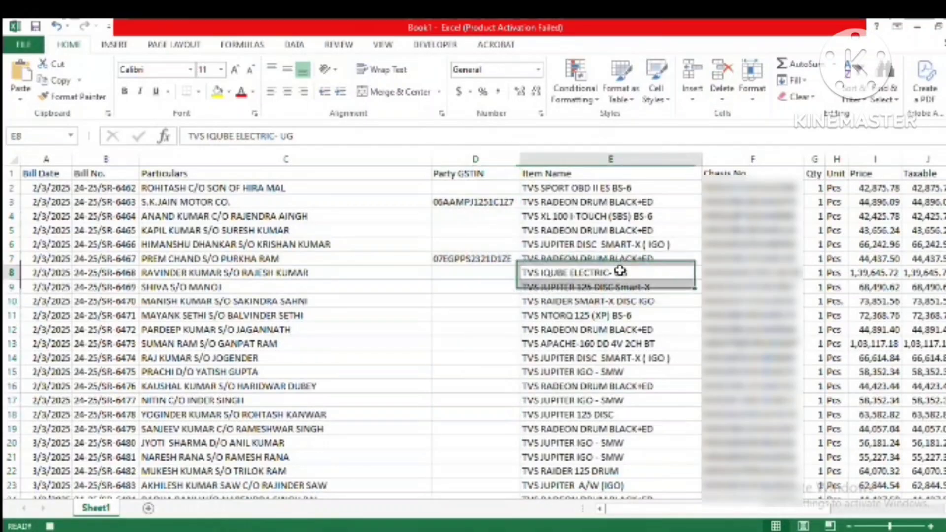
Step: Look across the header row to review the remaining columns from Item Name to Tax
{"action": "left_click", "coordinate": [638, 201]}
{"action": "key", "text": "Right"}
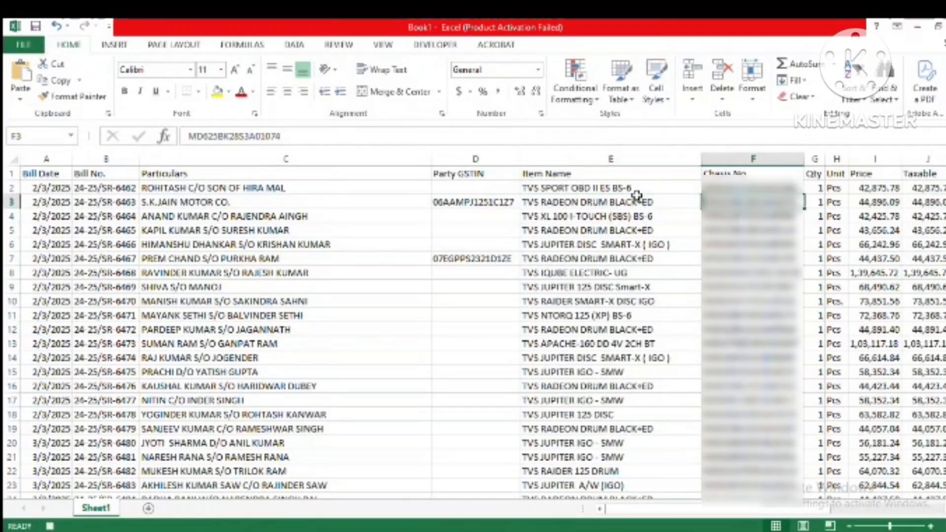
{"action": "key", "text": "Up"}
{"action": "key", "text": "Left"}
{"action": "key", "text": "Up"}
{"action": "key", "text": "Right"}
{"action": "key", "text": "Right"}
{"action": "key", "text": "Right"}
{"action": "key", "text": "Right"}
{"action": "key", "text": "Right"}
{"action": "key", "text": "Right"}
{"action": "key", "text": "Right"}
{"action": "key", "text": "Right"}
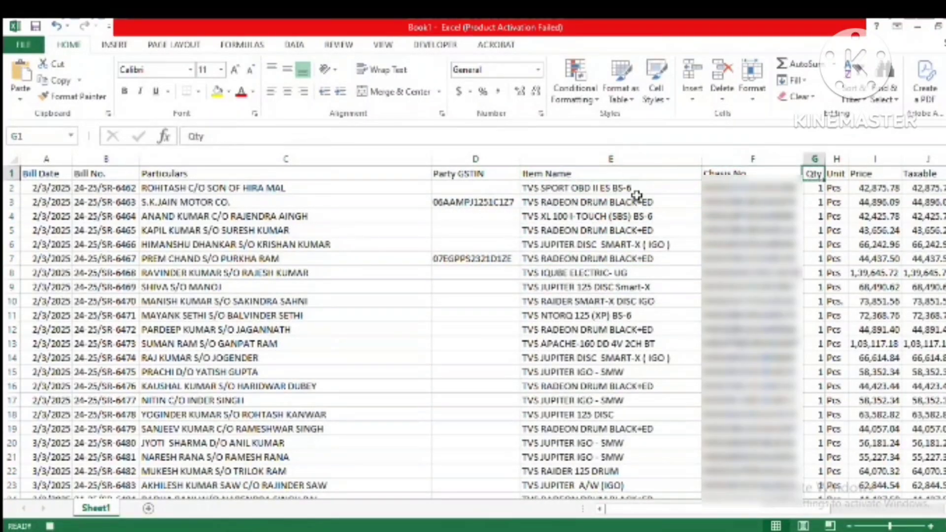
{"action": "key", "text": "Right"}
{"action": "key", "text": "Left"}
{"action": "key", "text": "Left"}
{"action": "key", "text": "Left"}
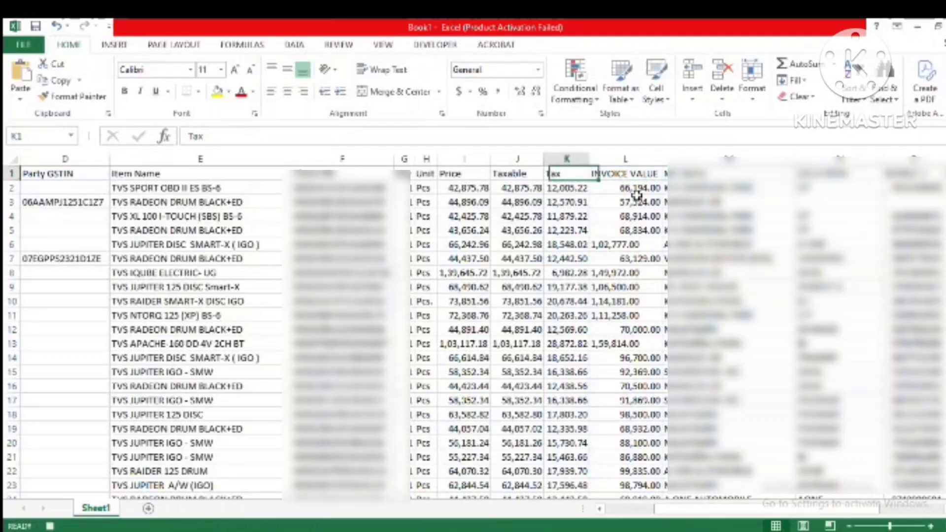
Step: Remove all commas from the Price, Taxable and Tax values in I2:K464 with Replace All
{"action": "key", "text": "Left"}
{"action": "key", "text": "Down"}
{"action": "key", "text": "Left"}
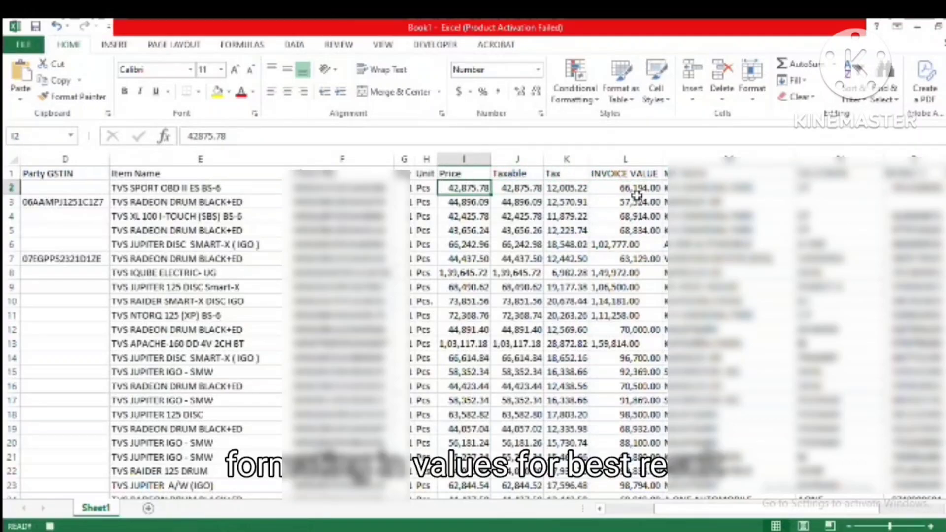
{"action": "key", "text": "shift+Right"}
{"action": "key", "text": "shift+Right"}
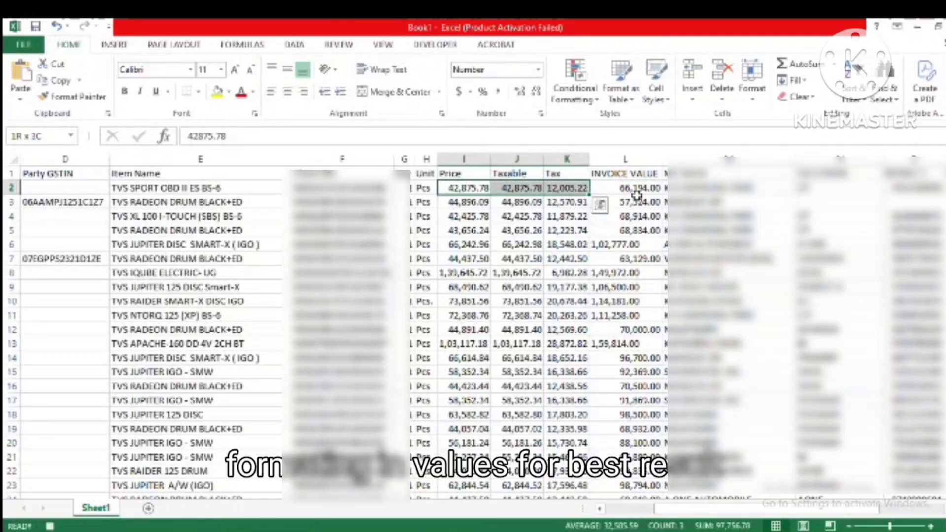
{"action": "key", "text": "shift+Down"}
{"action": "key", "text": "shift+Down"}
{"action": "key", "text": "shift+Down"}
{"action": "key", "text": "shift+Down"}
{"action": "key", "text": "shift+Down"}
{"action": "key", "text": "shift+Down"}
{"action": "key", "text": "shift+Down"}
{"action": "key", "text": "shift+Down"}
{"action": "key", "text": "shift+Down"}
{"action": "key", "text": "shift+Down"}
{"action": "key", "text": "shift+Down"}
{"action": "key", "text": "shift+Down"}
{"action": "key", "text": "shift+Down"}
{"action": "key", "text": "shift+Down"}
{"action": "key", "text": "shift+Down"}
{"action": "key", "text": "shift+Down"}
{"action": "key", "text": "shift+Down"}
{"action": "key", "text": "shift+Down"}
{"action": "key", "text": "shift+Down"}
{"action": "key", "text": "shift+Down"}
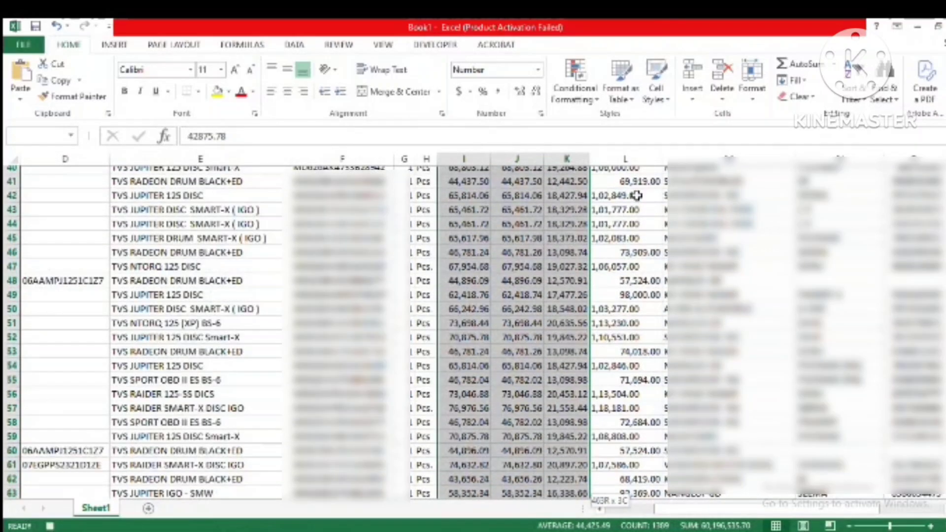
{"action": "key", "text": "shift+Down"}
{"action": "key", "text": "shift+Down"}
{"action": "key", "text": "shift+Down"}
{"action": "key", "text": "shift+Down"}
{"action": "key", "text": "shift+Down"}
{"action": "key", "text": "shift+Down"}
{"action": "key", "text": "shift+Down"}
{"action": "key", "text": "shift+Down"}
{"action": "key", "text": "shift+Down"}
{"action": "key", "text": "shift+Down"}
{"action": "key", "text": "shift+Down"}
{"action": "key", "text": "shift+Down"}
{"action": "key", "text": "shift+Down"}
{"action": "key", "text": "shift+Down"}
{"action": "key", "text": "shift+Down"}
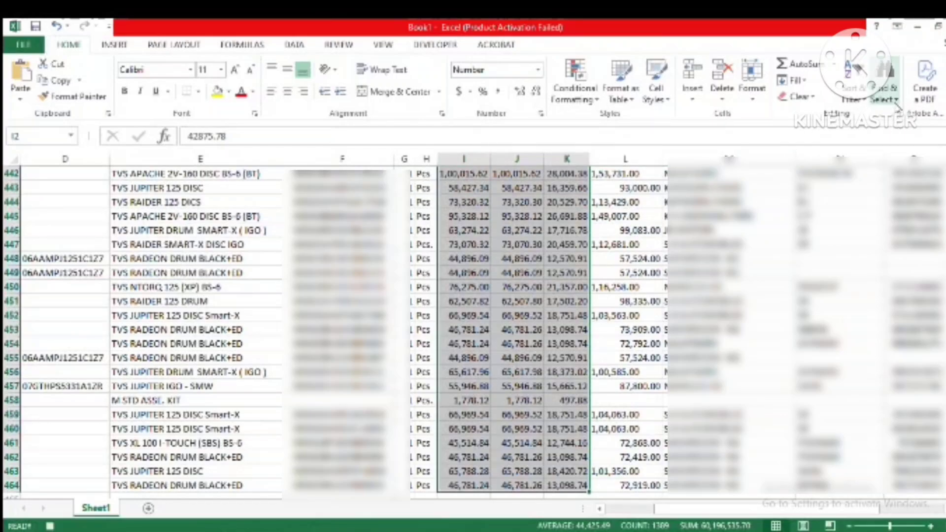
{"action": "left_click", "coordinate": [895, 100]}
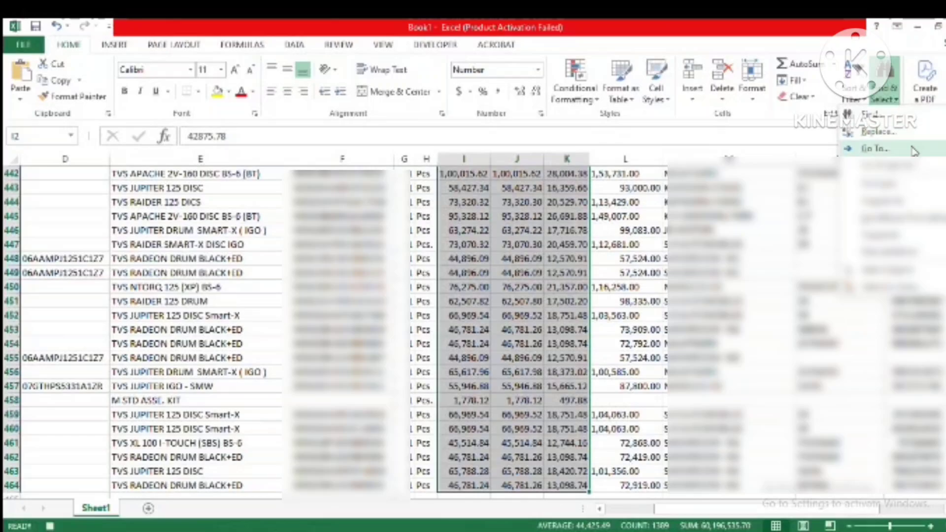
{"action": "left_click", "coordinate": [899, 139]}
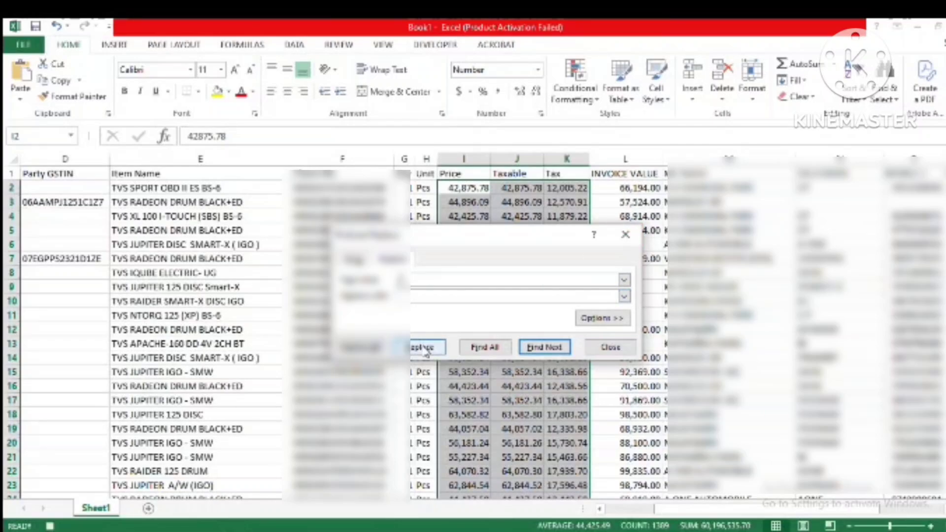
{"action": "left_click", "coordinate": [359, 348]}
{"action": "left_click", "coordinate": [488, 319]}
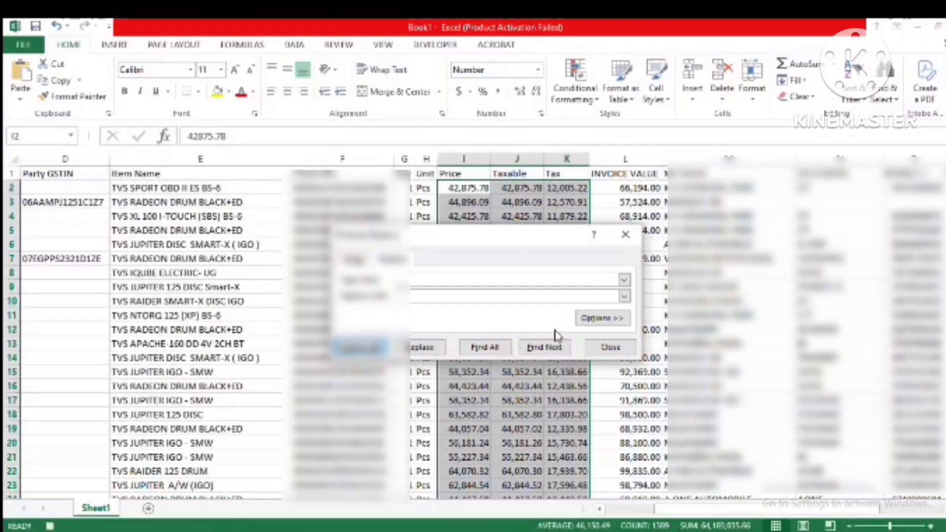
{"action": "left_click", "coordinate": [610, 348]}
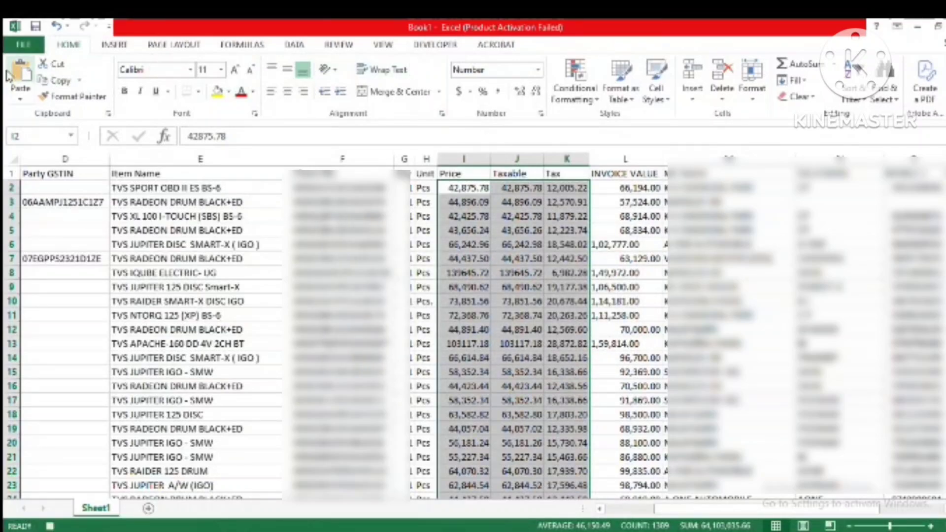
Step: Apply the custom number format 0.00 to the selected Price, Taxable and Tax values
{"action": "left_click", "coordinate": [542, 116]}
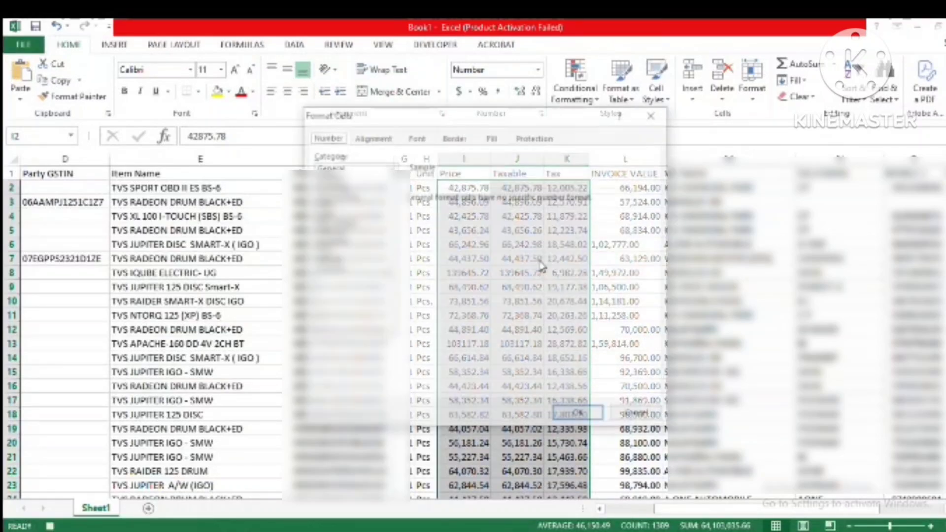
{"action": "left_click", "coordinate": [347, 268]}
{"action": "left_click", "coordinate": [420, 241]}
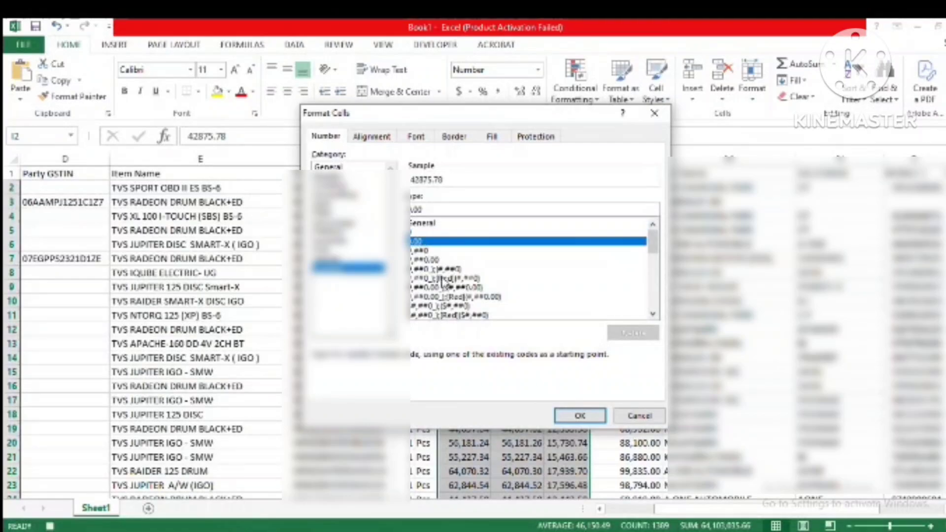
{"action": "left_click", "coordinate": [580, 415]}
{"action": "left_click", "coordinate": [481, 325]}
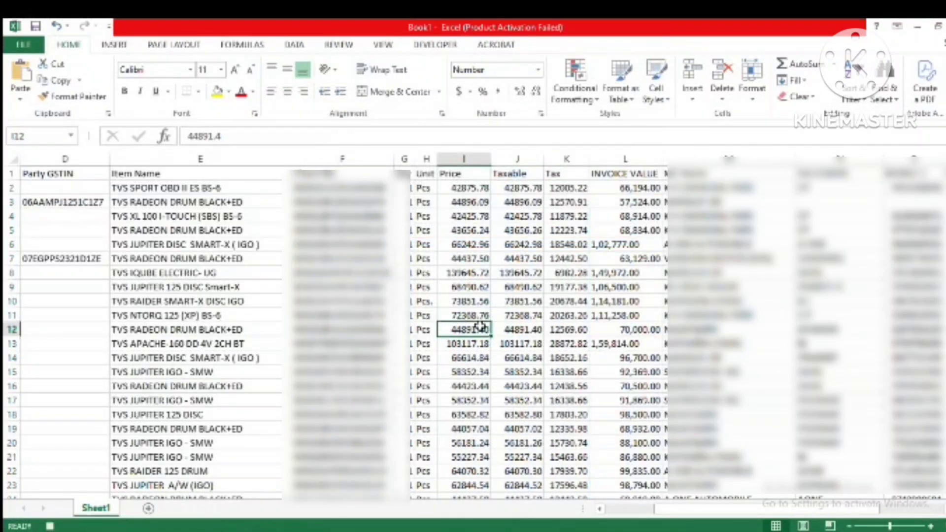
Step: Remove all commas from the INVOICE VALUE column with Replace All
{"action": "left_click", "coordinate": [611, 258]}
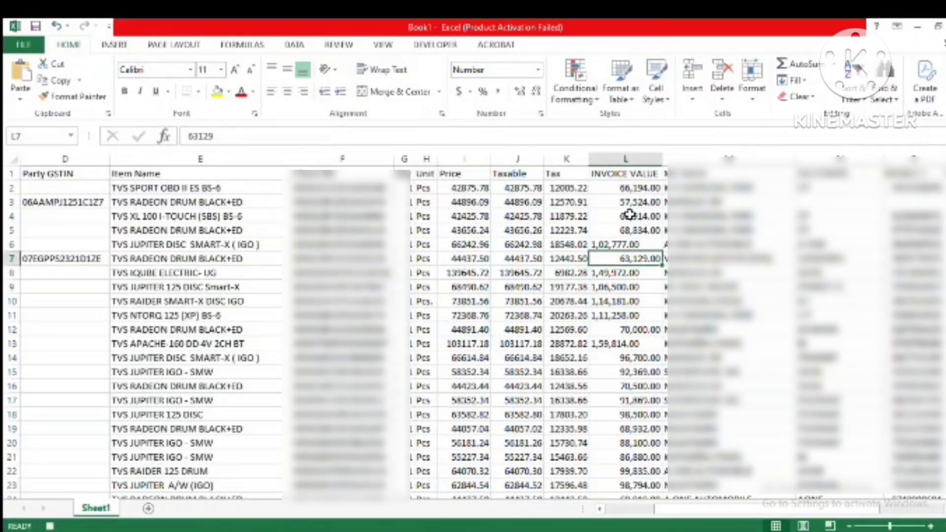
{"action": "left_click", "coordinate": [626, 159]}
{"action": "left_click", "coordinate": [898, 97]}
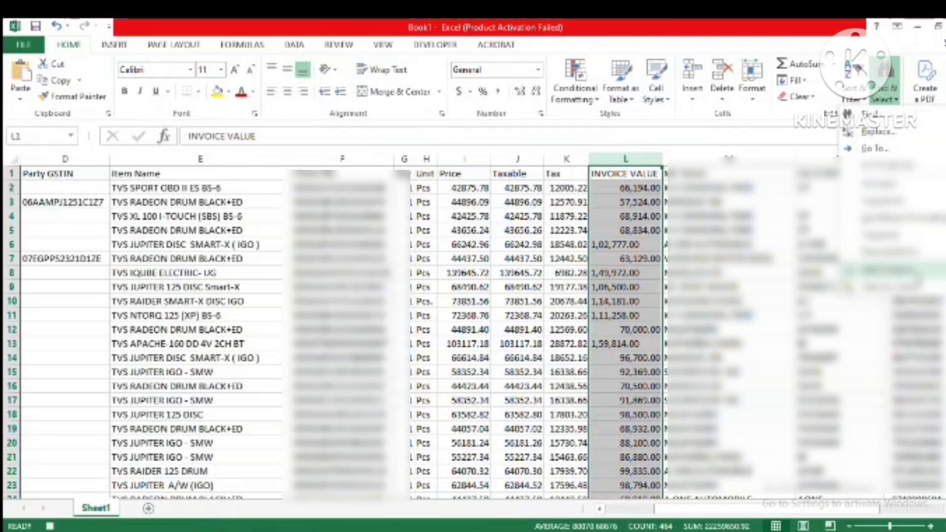
{"action": "left_click", "coordinate": [912, 133]}
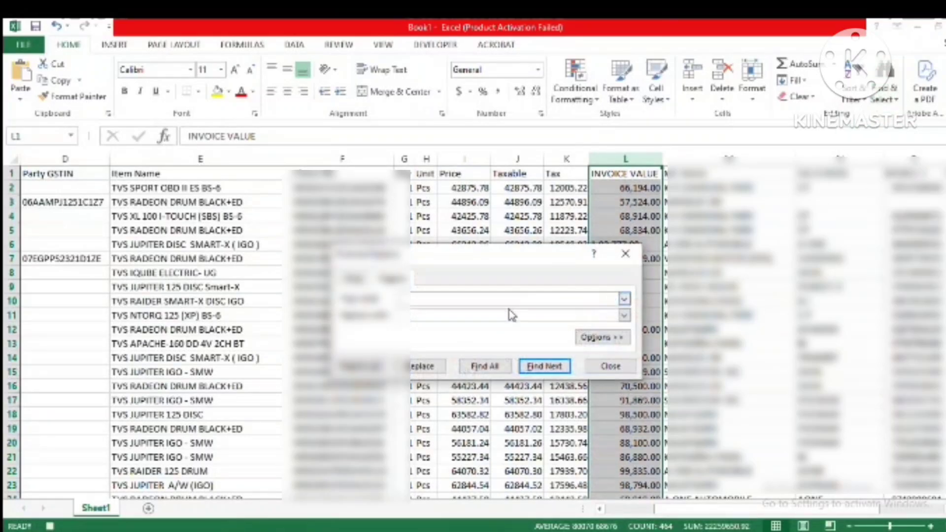
{"action": "left_click", "coordinate": [363, 366]}
{"action": "left_click", "coordinate": [509, 323]}
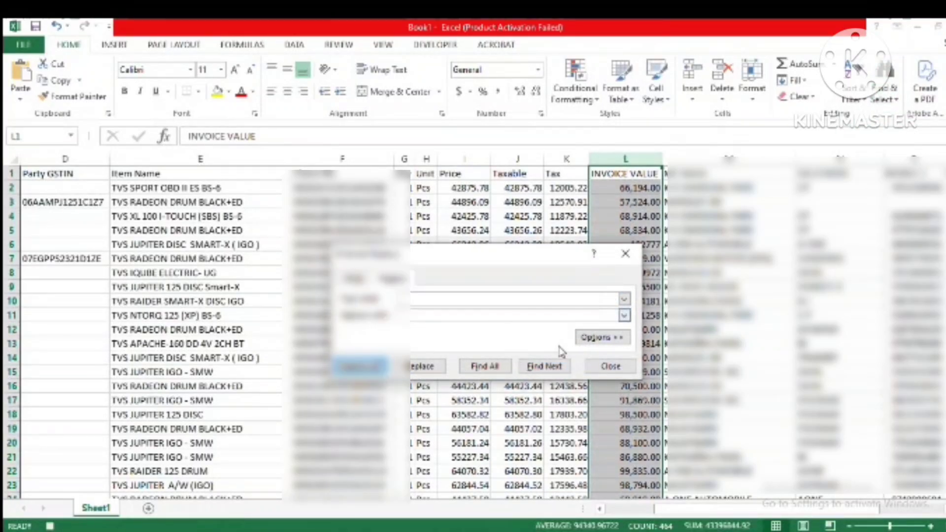
{"action": "left_click", "coordinate": [609, 365]}
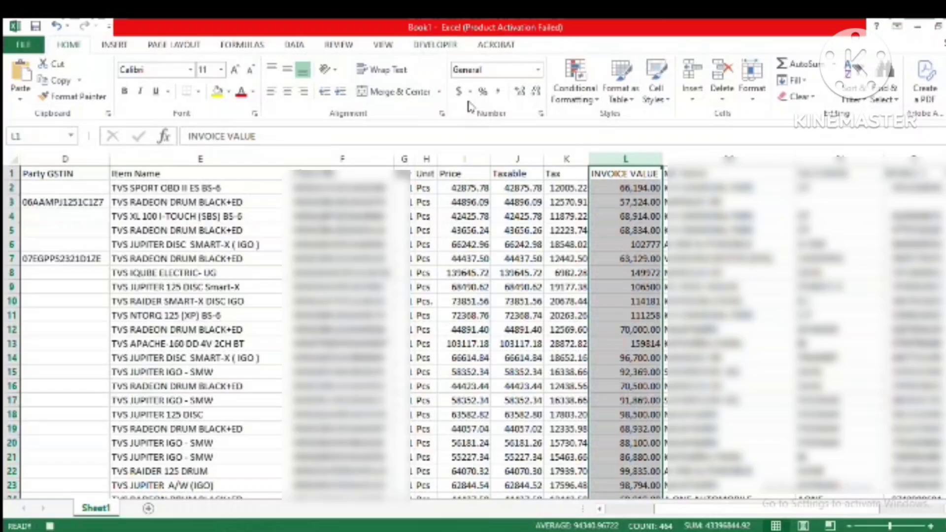
Step: Apply the custom number format 0.00 to the INVOICE VALUE column
{"action": "left_click", "coordinate": [541, 114]}
{"action": "left_click", "coordinate": [344, 268]}
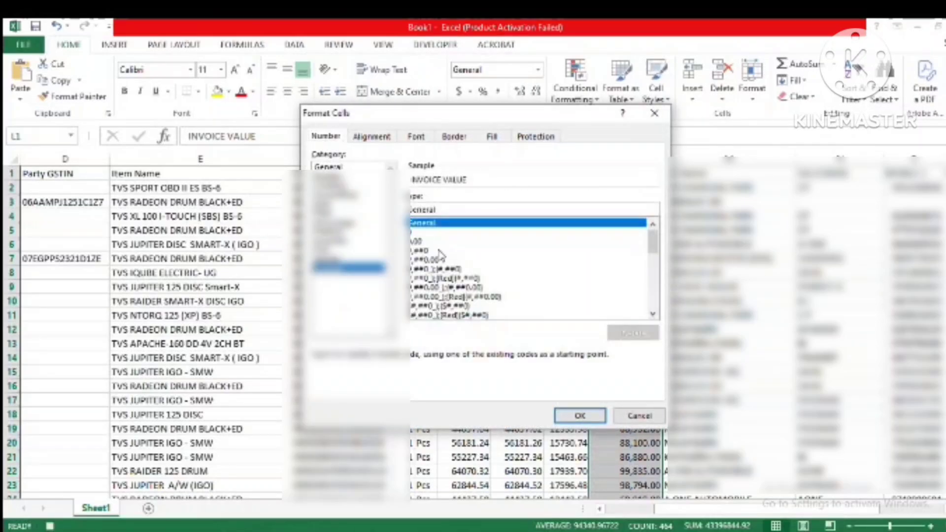
{"action": "left_click", "coordinate": [433, 241]}
{"action": "left_click", "coordinate": [581, 415]}
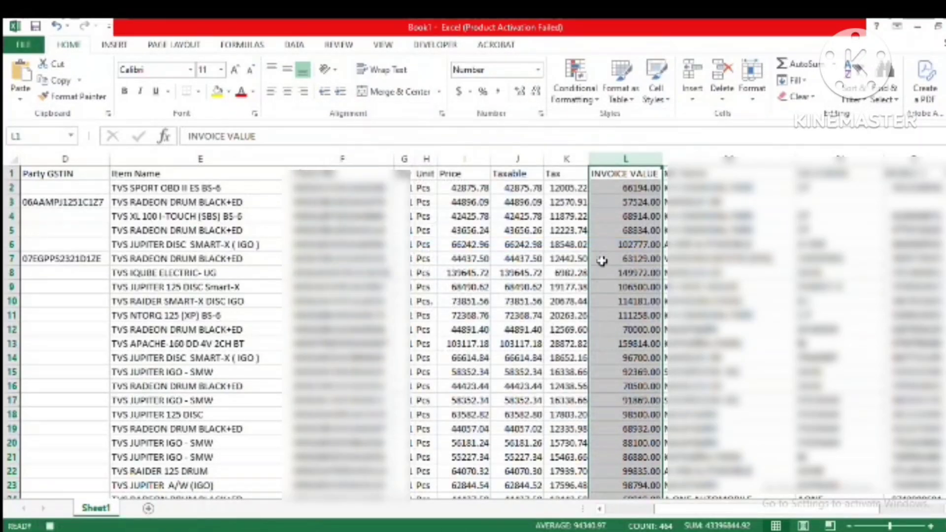
{"action": "left_click", "coordinate": [607, 201]}
{"action": "left_click", "coordinate": [462, 202]}
{"action": "left_click", "coordinate": [494, 174]}
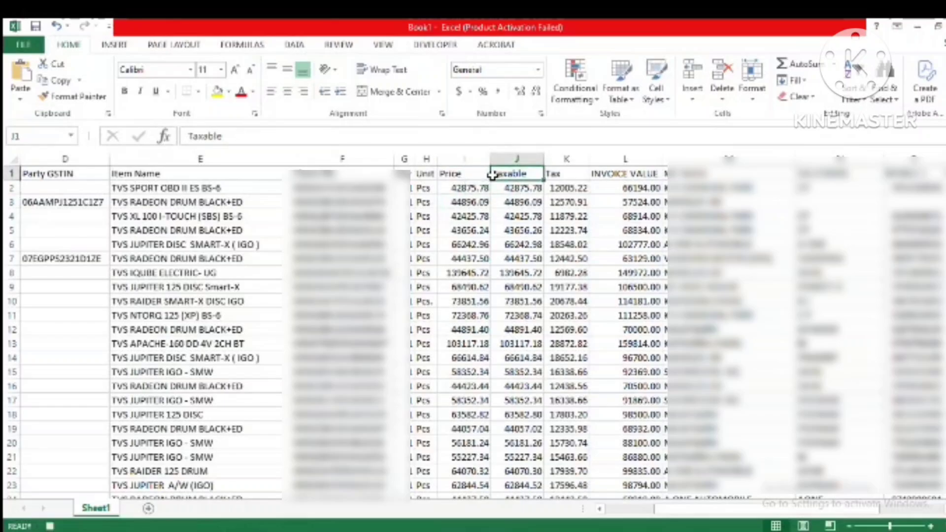
{"action": "key", "text": "Right"}
{"action": "key", "text": "Left"}
{"action": "key", "text": "Left"}
{"action": "key", "text": "Left"}
{"action": "key", "text": "Left"}
{"action": "key", "text": "Left"}
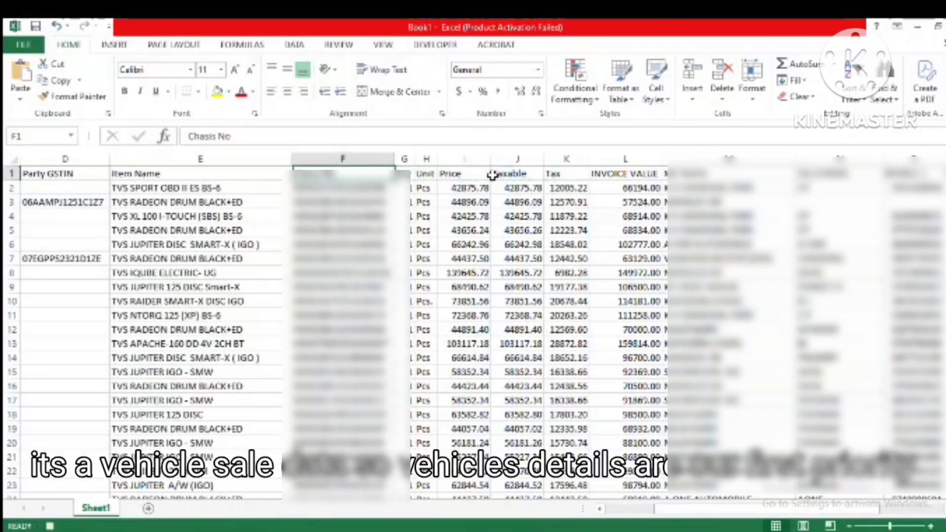
Step: Review the column headings across the header row of the cleaned sale data
{"action": "key", "text": "Right"}
{"action": "key", "text": "Right"}
{"action": "key", "text": "Right"}
{"action": "key", "text": "Right"}
{"action": "key", "text": "Right"}
{"action": "key", "text": "Right"}
{"action": "key", "text": "Right"}
{"action": "key", "text": "Right"}
{"action": "key", "text": "Right"}
{"action": "key", "text": "Right"}
{"action": "key", "text": "Right"}
{"action": "key", "text": "Right"}
{"action": "key", "text": "Right"}
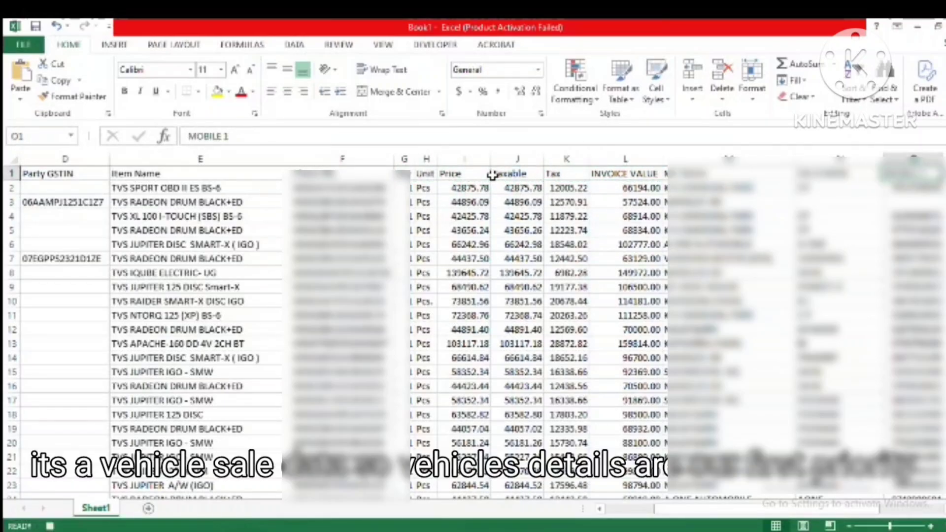
{"action": "key", "text": "Left"}
{"action": "key", "text": "Left"}
{"action": "key", "text": "Left"}
{"action": "key", "text": "Left"}
{"action": "key", "text": "Left"}
{"action": "key", "text": "Left"}
{"action": "key", "text": "Left"}
{"action": "key", "text": "Left"}
{"action": "key", "text": "Left"}
{"action": "key", "text": "Left"}
{"action": "key", "text": "Left"}
{"action": "key", "text": "Left"}
{"action": "key", "text": "Left"}
{"action": "key", "text": "Left"}
{"action": "key", "text": "Left"}
{"action": "key", "text": "Left"}
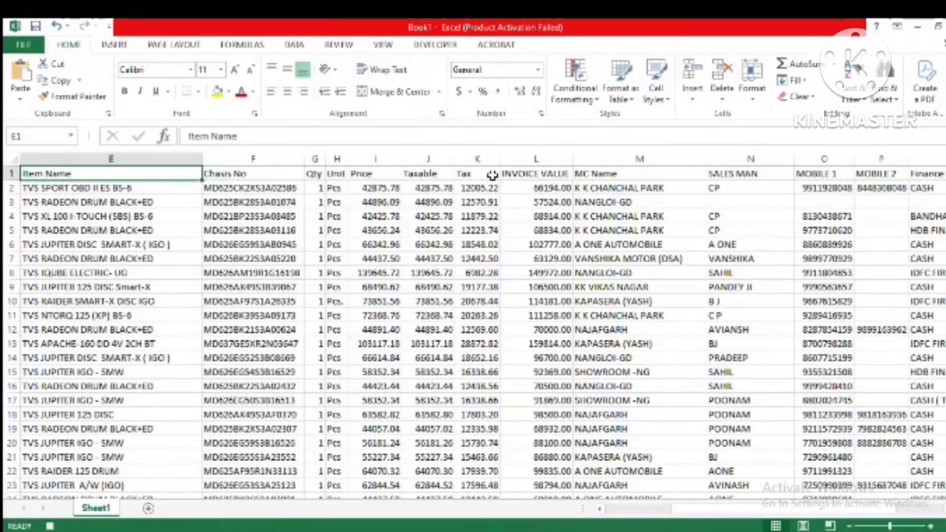
{"action": "key", "text": "Left"}
{"action": "key", "text": "Left"}
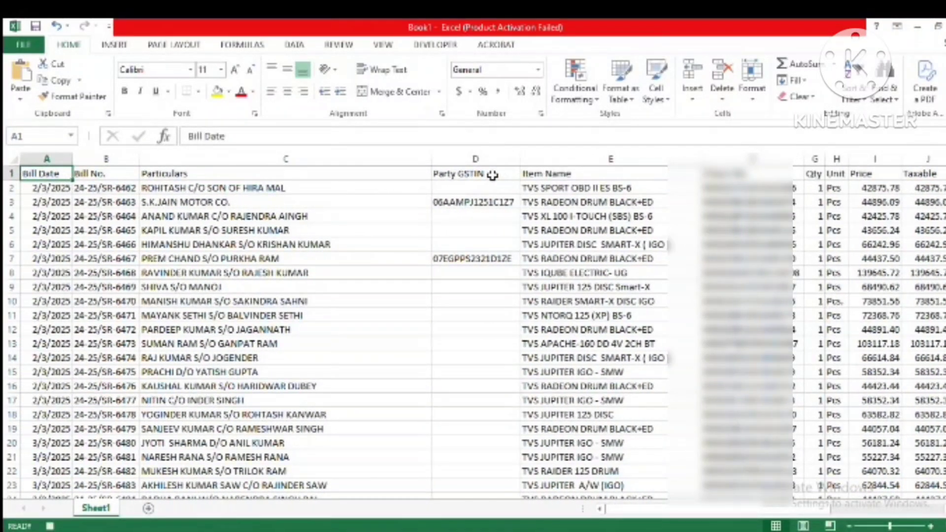
Step: Copy the Item Name column with its heading, E1:E464
{"action": "key", "text": "Right"}
{"action": "key", "text": "Right"}
{"action": "key", "text": "Right"}
{"action": "key", "text": "Right"}
{"action": "key", "text": "Right"}
{"action": "key", "text": "Left"}
{"action": "key", "text": "Down"}
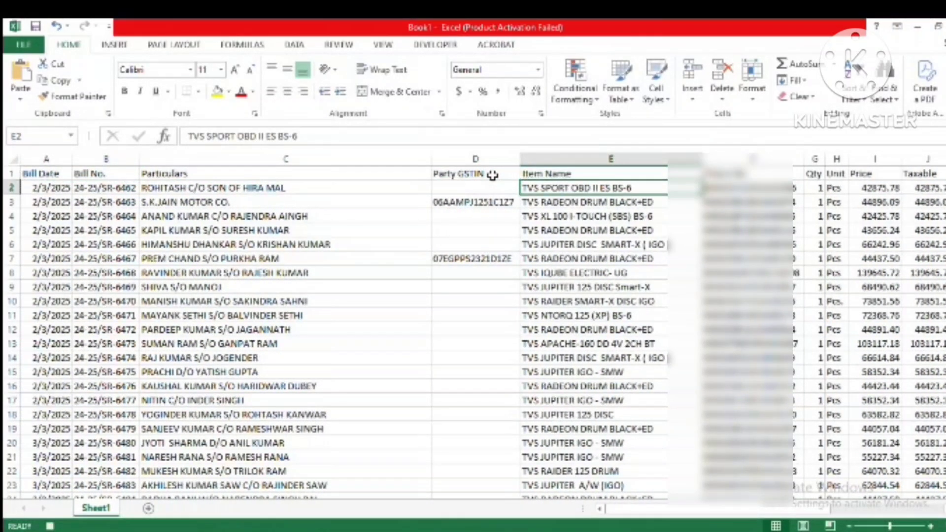
{"action": "key", "text": "Up"}
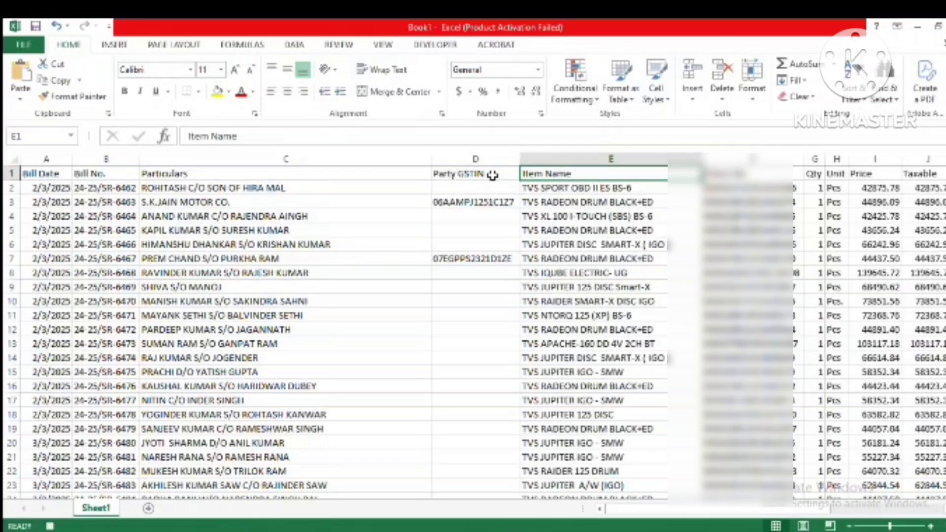
{"action": "key", "text": "shift+Down"}
{"action": "key", "text": "shift+Down"}
{"action": "key", "text": "shift+Down"}
{"action": "key", "text": "shift+Down"}
{"action": "key", "text": "shift+Down"}
{"action": "key", "text": "shift+Down"}
{"action": "key", "text": "shift+Down"}
{"action": "key", "text": "shift+Down"}
{"action": "key", "text": "shift+Down"}
{"action": "key", "text": "shift+Down"}
{"action": "key", "text": "shift+Down"}
{"action": "key", "text": "shift+Down"}
{"action": "key", "text": "shift+Down"}
{"action": "key", "text": "shift+Down"}
{"action": "key", "text": "shift+Down"}
{"action": "key", "text": "shift+Down"}
{"action": "key", "text": "shift+Down"}
{"action": "key", "text": "shift+Down"}
{"action": "key", "text": "shift+Down"}
{"action": "key", "text": "shift+Down"}
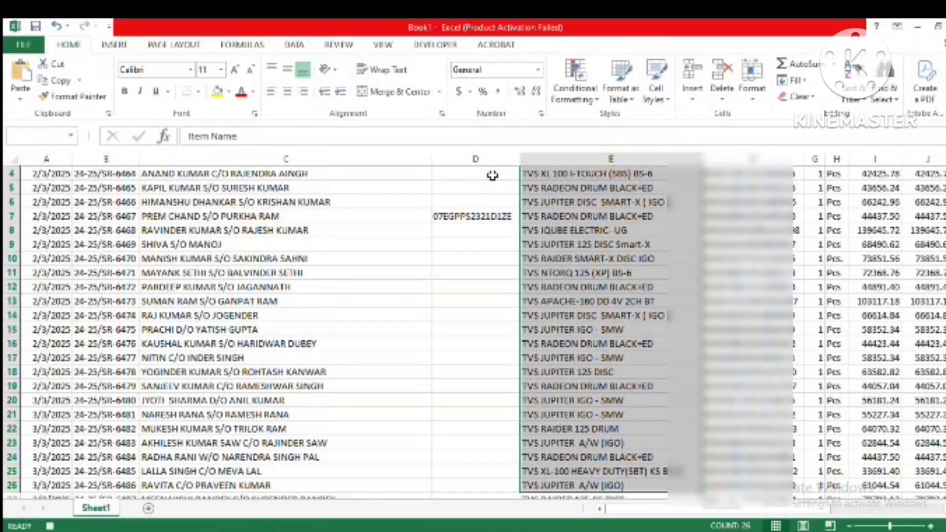
{"action": "key", "text": "ctrl+shift+Down"}
{"action": "key", "text": "ctrl+c"}
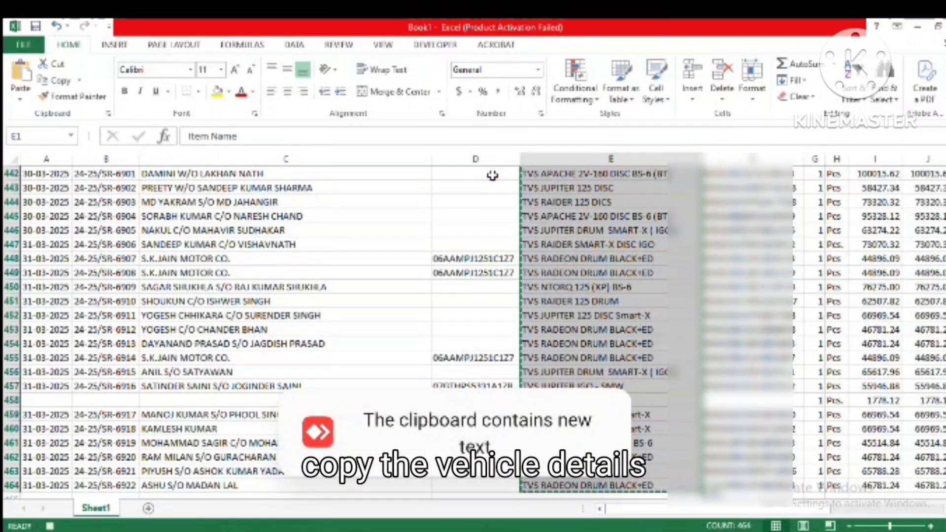
Step: Paste the copied item names into the empty area beyond the data, starting at T1
{"action": "key", "text": "ctrl+Up"}
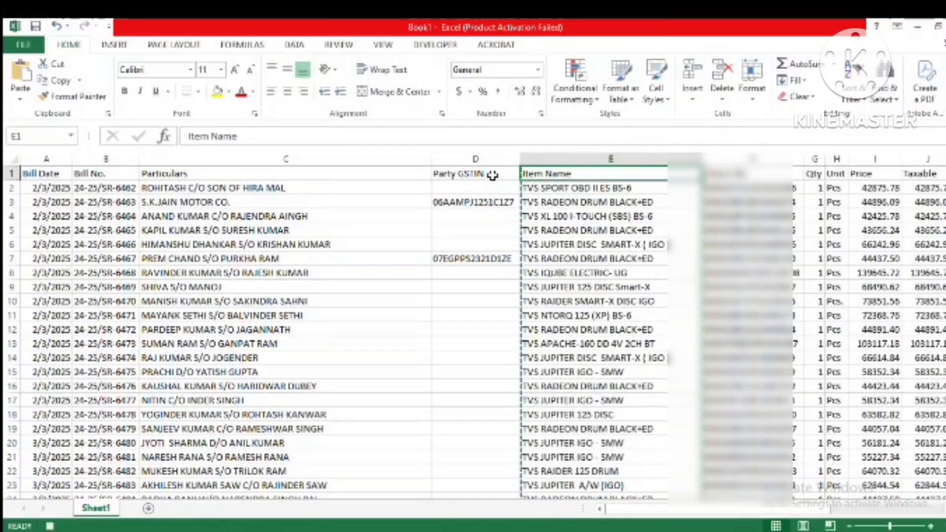
{"action": "key", "text": "Right"}
{"action": "key", "text": "Right"}
{"action": "key", "text": "Right"}
{"action": "key", "text": "Right"}
{"action": "key", "text": "Right"}
{"action": "key", "text": "Right"}
{"action": "key", "text": "Right"}
{"action": "key", "text": "Right"}
{"action": "key", "text": "Right"}
{"action": "key", "text": "Right"}
{"action": "key", "text": "Right"}
{"action": "key", "text": "Right"}
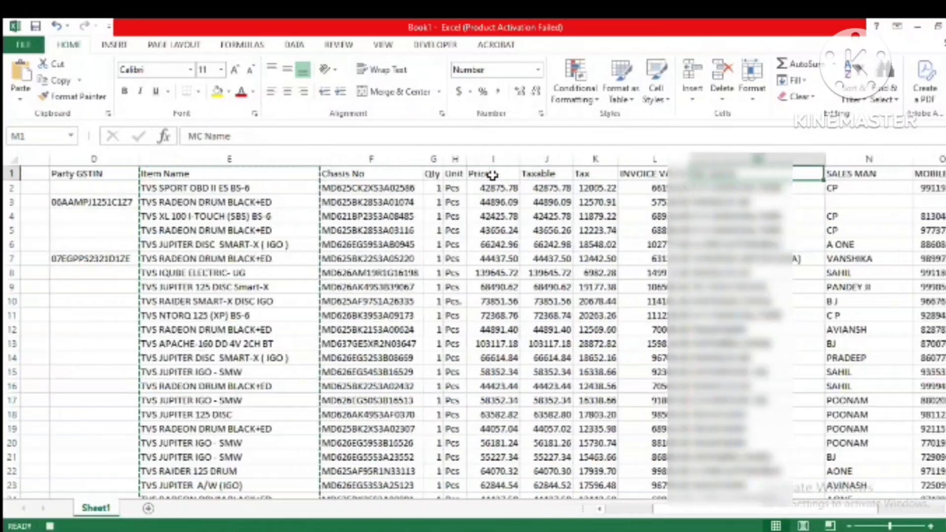
{"action": "key", "text": "Right"}
{"action": "key", "text": "Right"}
{"action": "key", "text": "Right"}
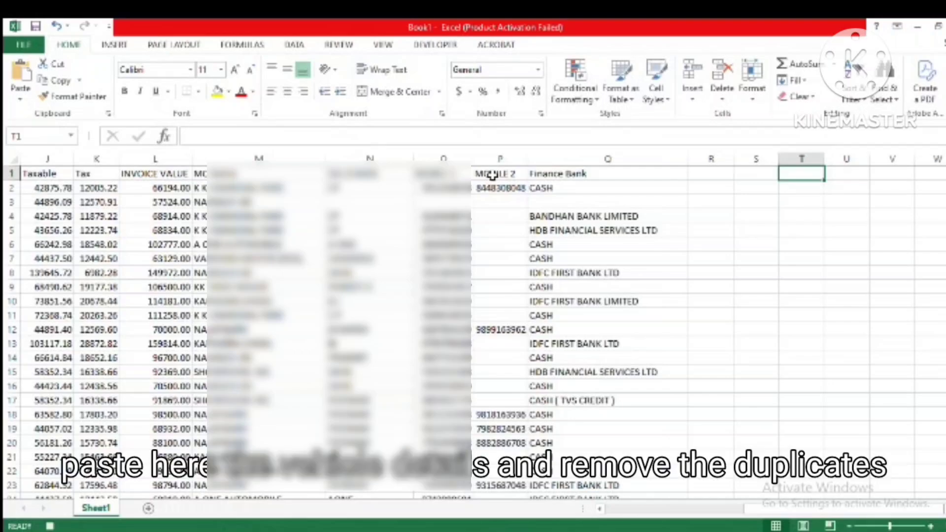
{"action": "key", "text": "ctrl+v"}
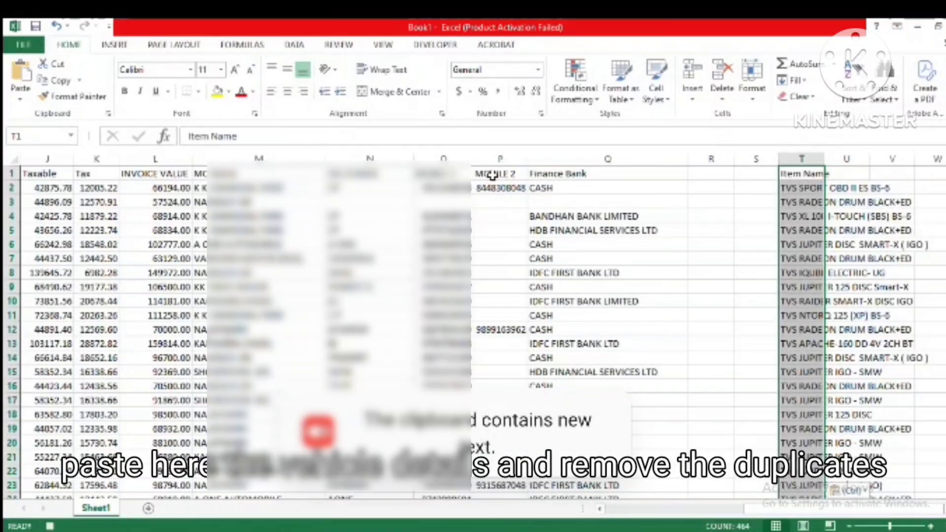
Step: Remove the duplicate item names from T2:T464, treating the selection as having no headers
{"action": "key", "text": "Down"}
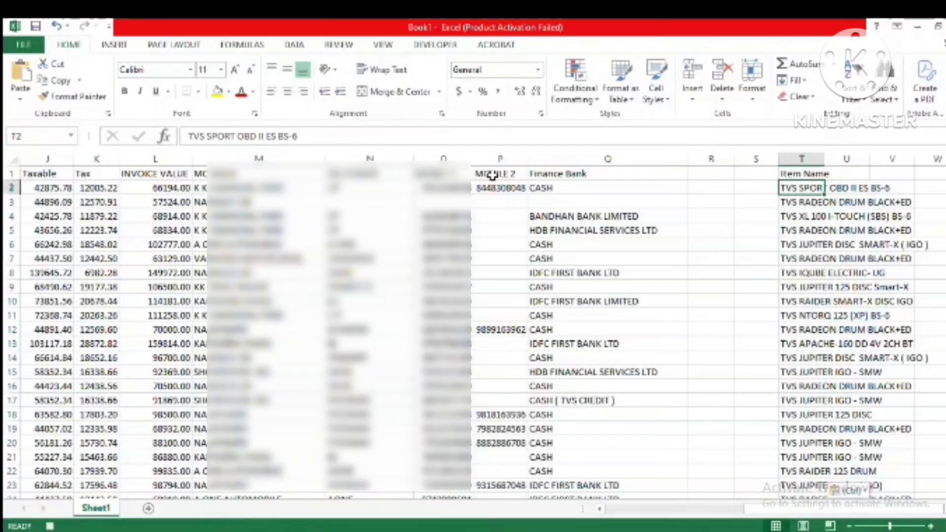
{"action": "key", "text": "shift+Down"}
{"action": "key", "text": "shift+Down"}
{"action": "key", "text": "shift+Down"}
{"action": "key", "text": "shift+Down"}
{"action": "key", "text": "shift+Down"}
{"action": "key", "text": "shift+Down"}
{"action": "key", "text": "shift+Down"}
{"action": "key", "text": "shift+Down"}
{"action": "key", "text": "shift+Down"}
{"action": "key", "text": "shift+Down"}
{"action": "key", "text": "shift+Down"}
{"action": "key", "text": "shift+Down"}
{"action": "key", "text": "shift+Down"}
{"action": "key", "text": "shift+Down"}
{"action": "key", "text": "shift+Down"}
{"action": "key", "text": "shift+Down"}
{"action": "key", "text": "shift+Down"}
{"action": "key", "text": "shift+Down"}
{"action": "key", "text": "shift+Down"}
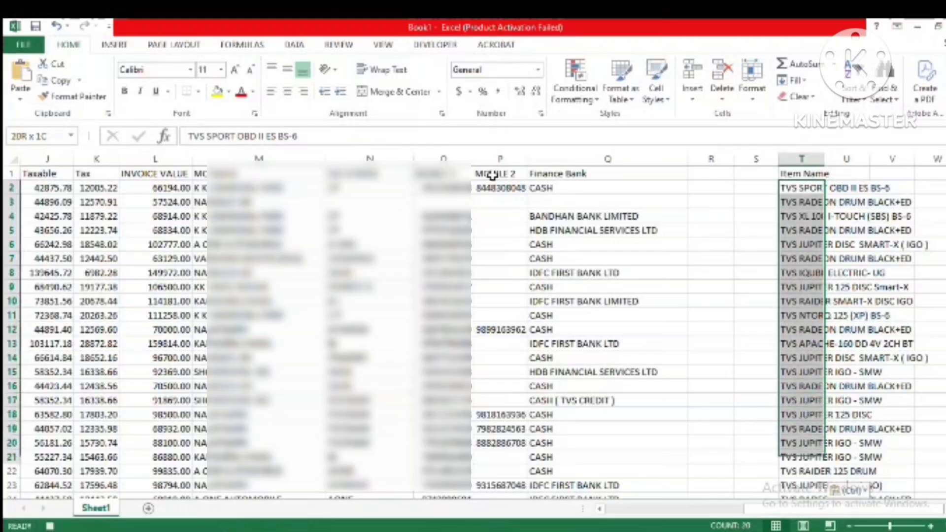
{"action": "key", "text": "ctrl+shift+Down"}
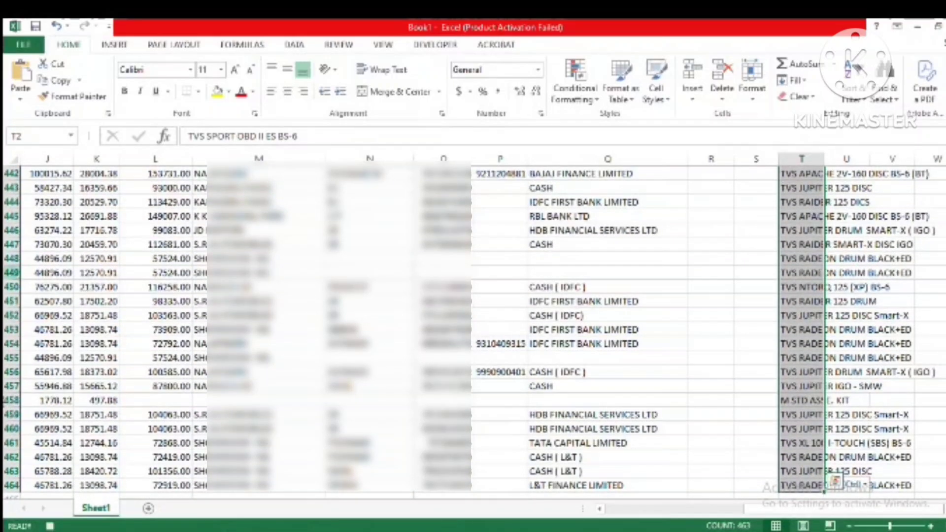
{"action": "left_click", "coordinate": [294, 45]}
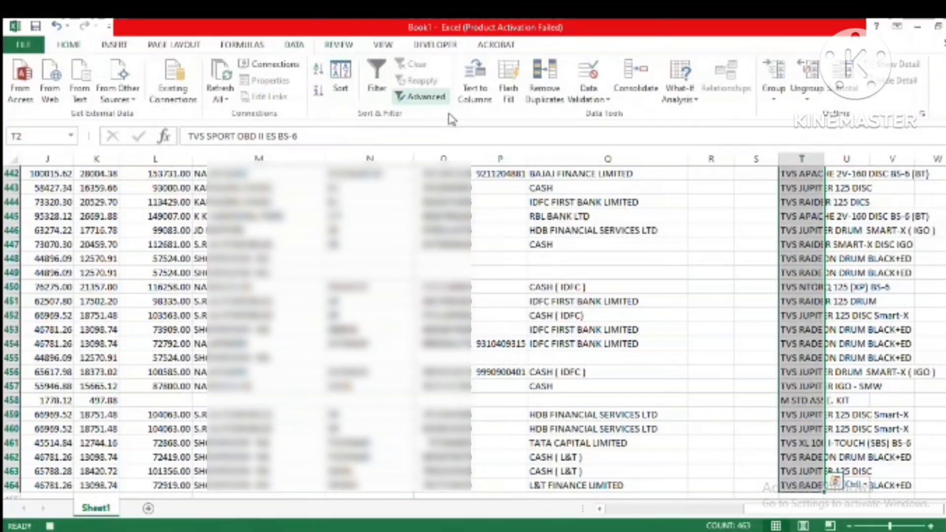
{"action": "left_click", "coordinate": [544, 81]}
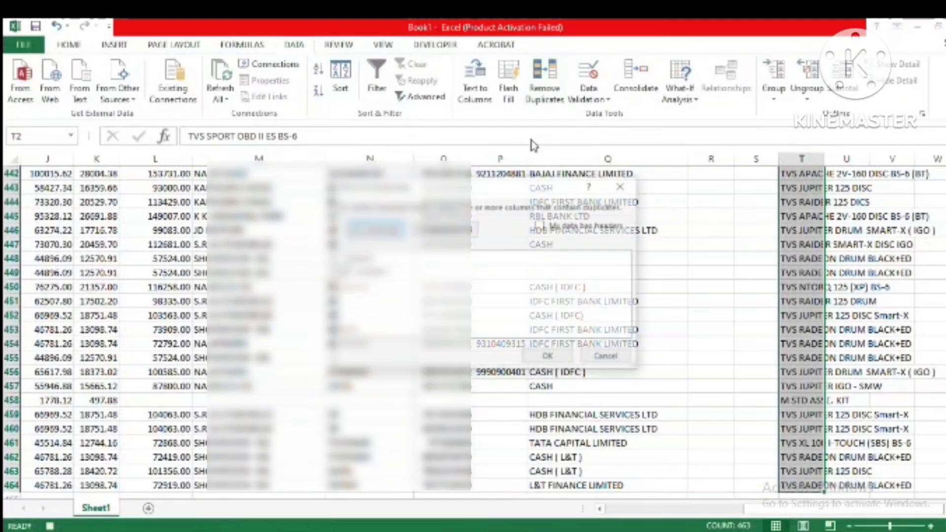
{"action": "left_click", "coordinate": [549, 357]}
{"action": "left_click", "coordinate": [506, 320]}
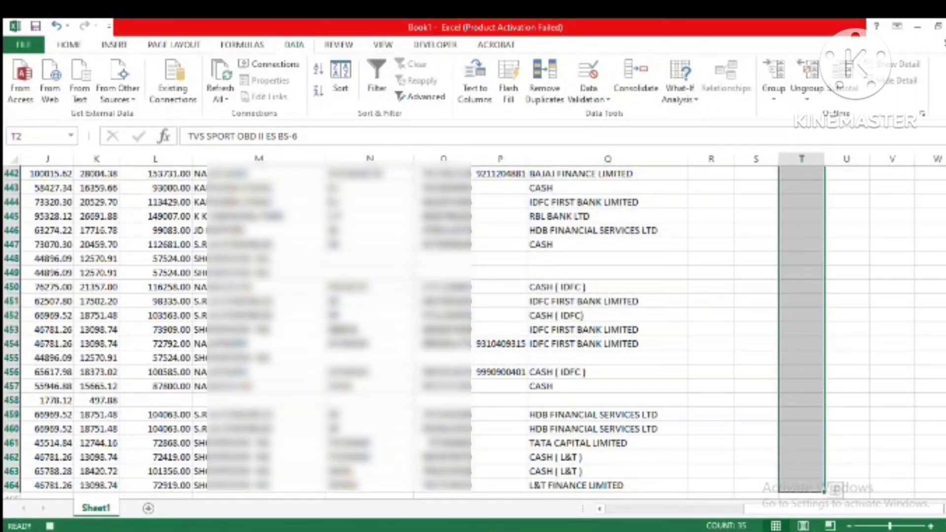
Step: Sort the unique item names A to Z and clear the non-vehicle entries HSRP NUMBER PLATE CHG. and M STD ASSE. KIT
{"action": "left_click_drag", "start_coordinate": [945, 477], "coordinate": [945, 168]}
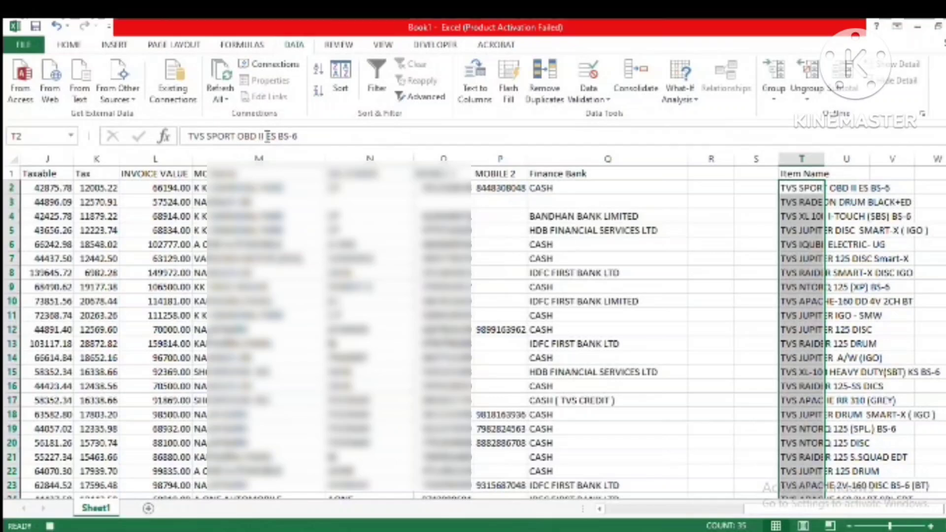
{"action": "left_click", "coordinate": [318, 69]}
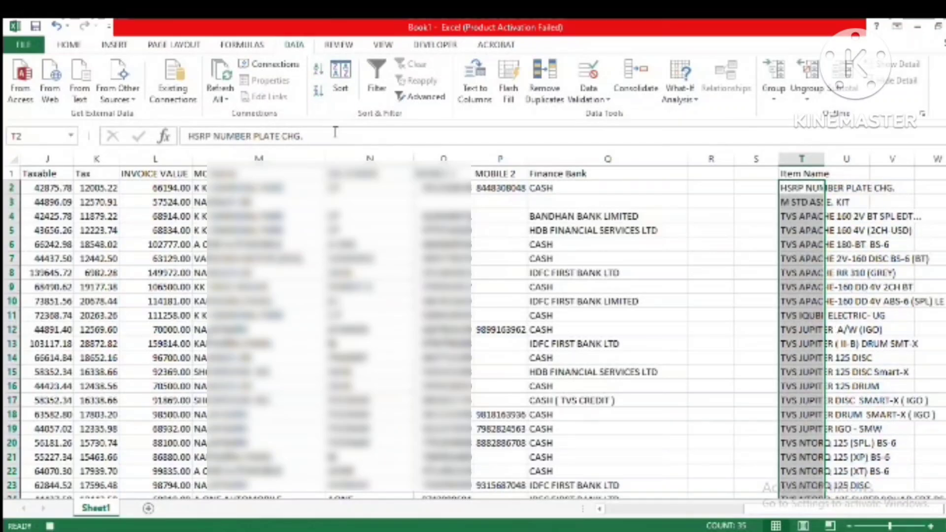
{"action": "left_click", "coordinate": [848, 249]}
{"action": "left_click", "coordinate": [811, 190]}
{"action": "key", "text": "Delete"}
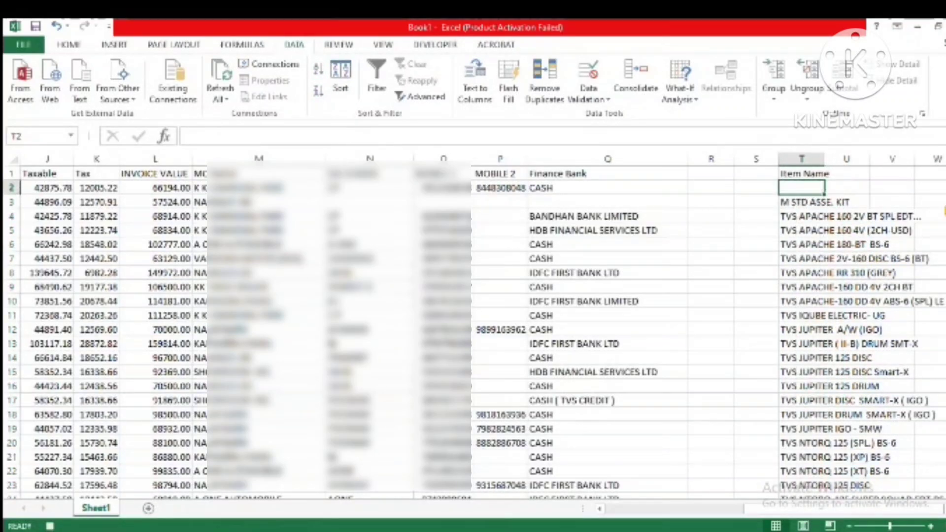
{"action": "left_click", "coordinate": [817, 202]}
{"action": "key", "text": "Delete"}
Step: Move the remaining vehicle names from T4 downward up to start at T2, closing the blank rows below the heading
{"action": "left_click", "coordinate": [824, 215]}
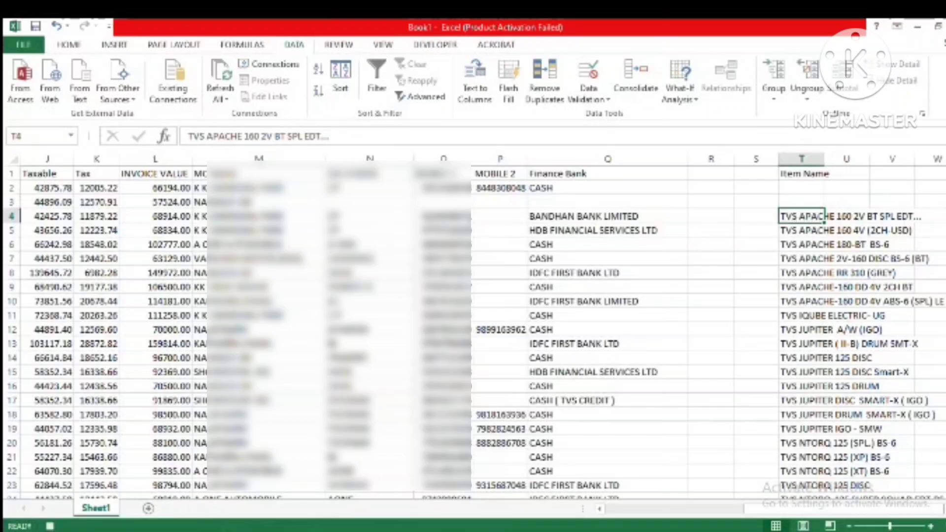
{"action": "left_click_drag", "start_coordinate": [823, 216], "coordinate": [818, 488]}
{"action": "key", "text": "ctrl+x"}
{"action": "scroll", "coordinate": [818, 485], "scroll_direction": "up", "scroll_amount": 5}
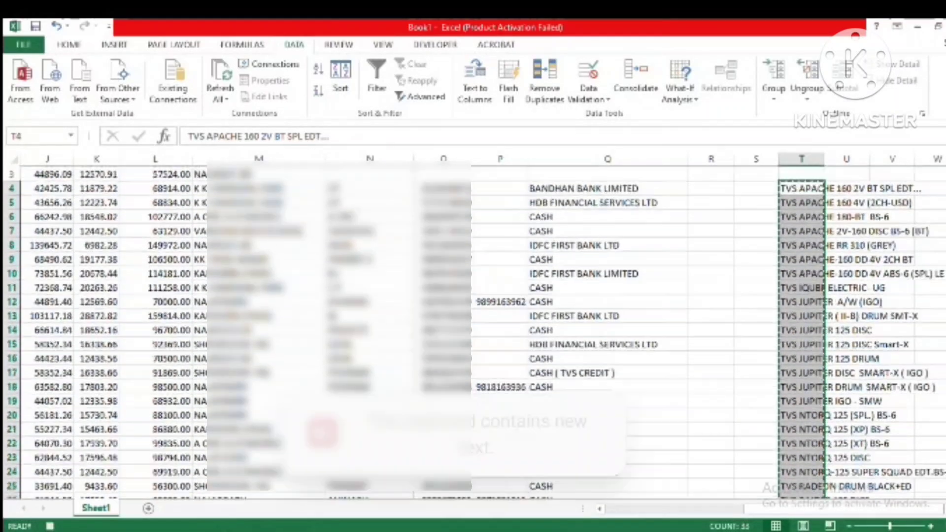
{"action": "left_click", "coordinate": [808, 189]}
{"action": "key", "text": "ctrl+v"}
{"action": "key", "text": "Down"}
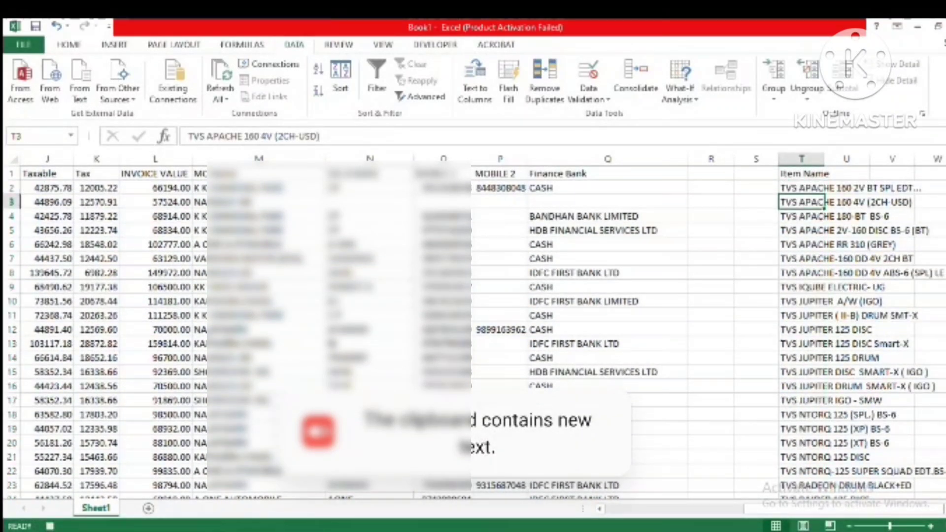
Step: Check the vehicle name list in column T from its first entry to its end
{"action": "key", "text": "Up"}
{"action": "key", "text": "Up"}
{"action": "key", "text": "Down"}
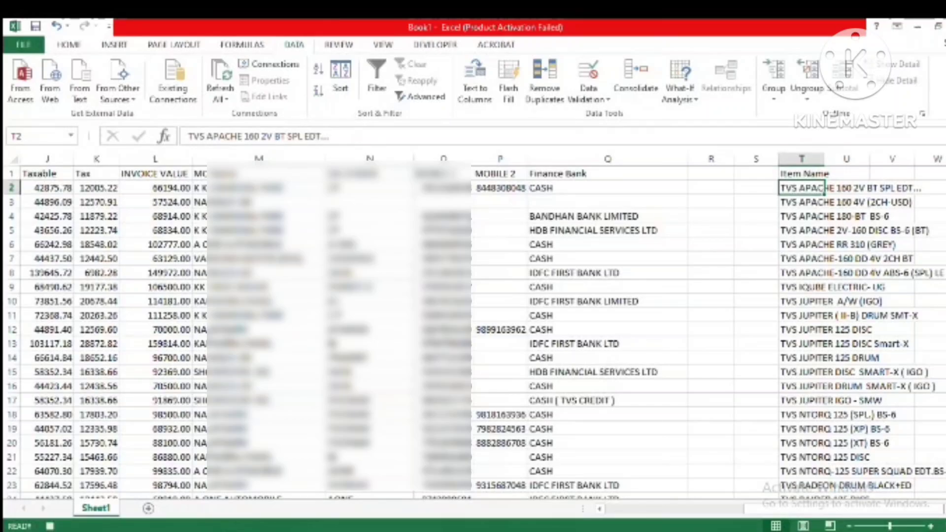
{"action": "key", "text": "Down"}
{"action": "key", "text": "Down"}
{"action": "key", "text": "Down"}
{"action": "key", "text": "Down"}
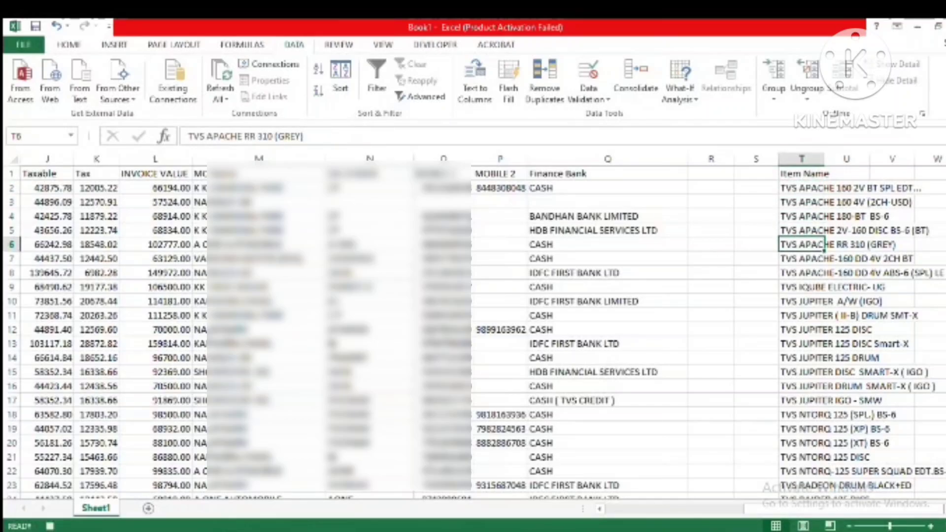
{"action": "key", "text": "ctrl+Down"}
{"action": "key", "text": "Down"}
{"action": "key", "text": "Down"}
{"action": "key", "text": "Up"}
{"action": "key", "text": "Up"}
{"action": "key", "text": "Up"}
{"action": "key", "text": "ctrl+Up"}
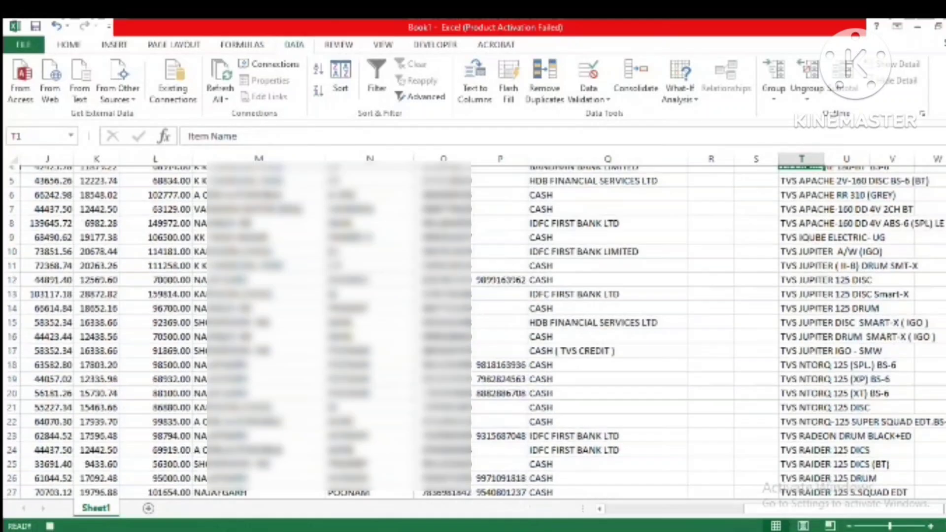
Step: Enter the heading Quantity in U1, beside Item Name
{"action": "key", "text": "Right"}
{"action": "key", "text": "Left"}
{"action": "key", "text": "Right"}
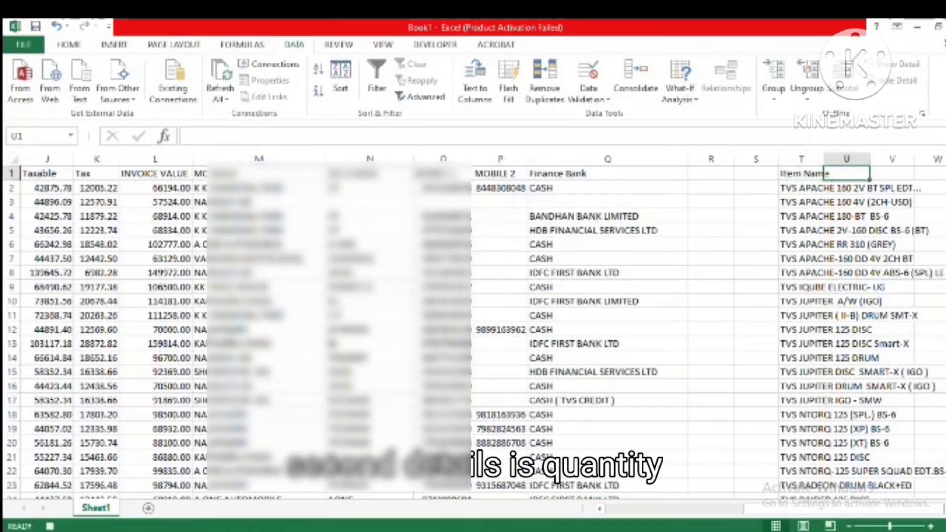
{"action": "key", "text": "Left"}
{"action": "key", "text": "Right"}
{"action": "type", "text": "Qua"}
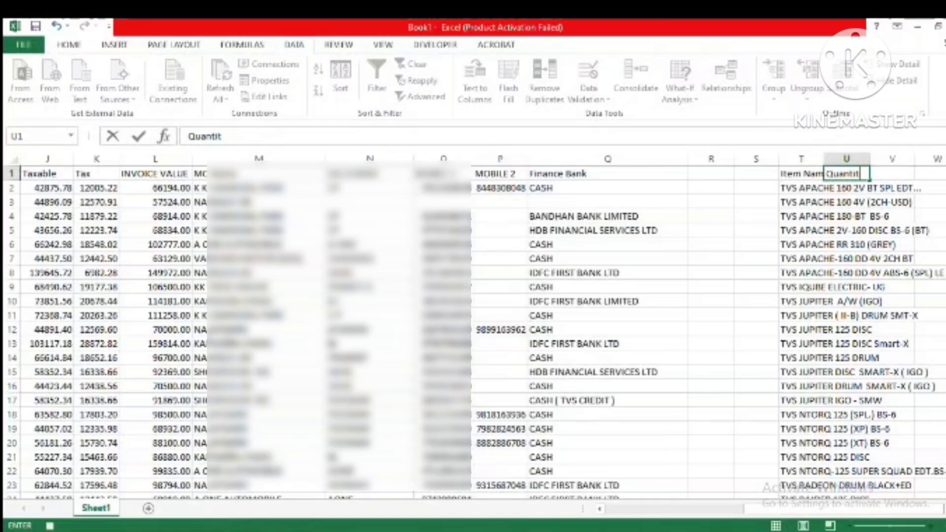
{"action": "type", "text": "ntity"}
{"action": "key", "text": "Return"}
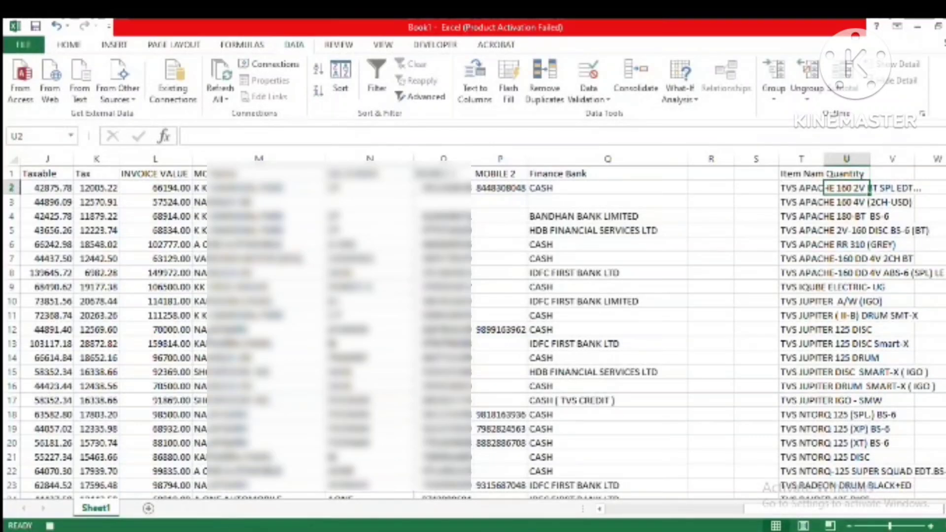
Step: Enter the heading Sale Taxable in V1
{"action": "key", "text": "Up"}
{"action": "key", "text": "Right"}
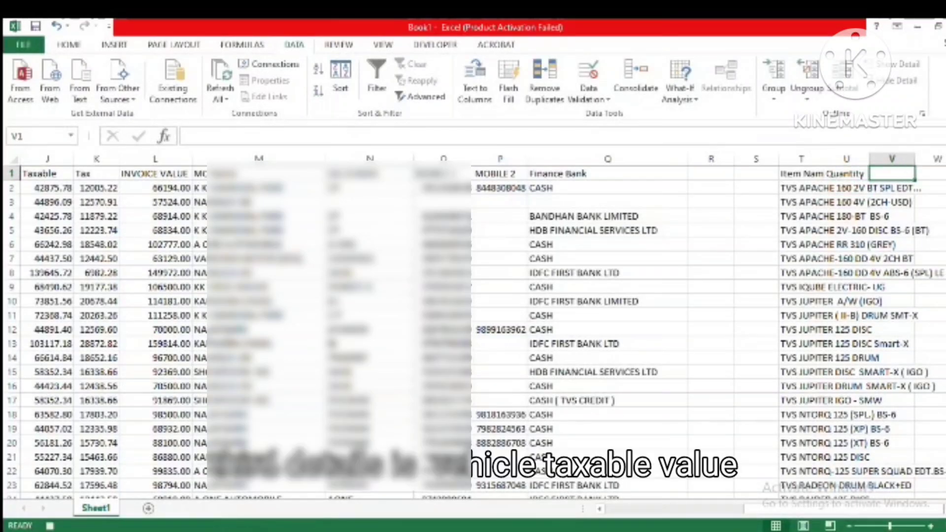
{"action": "type", "text": "T"}
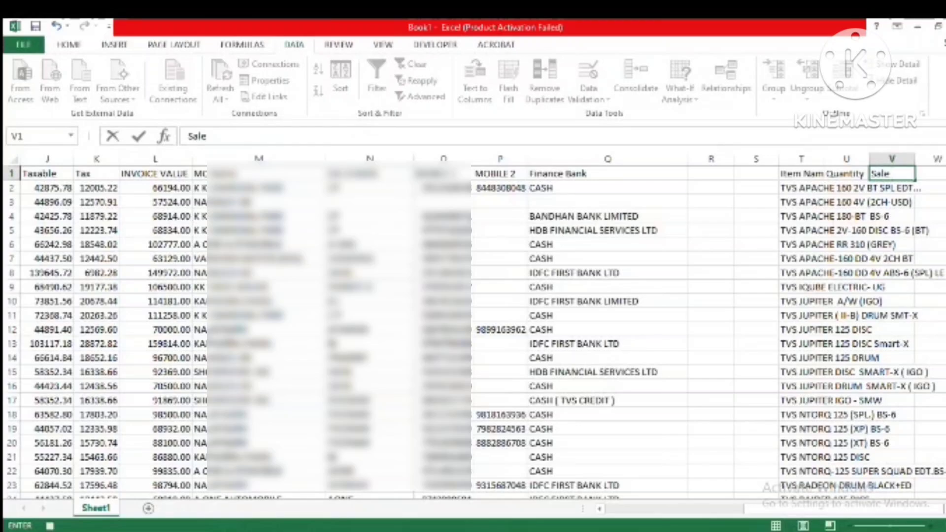
{"action": "type", "text": "able"}
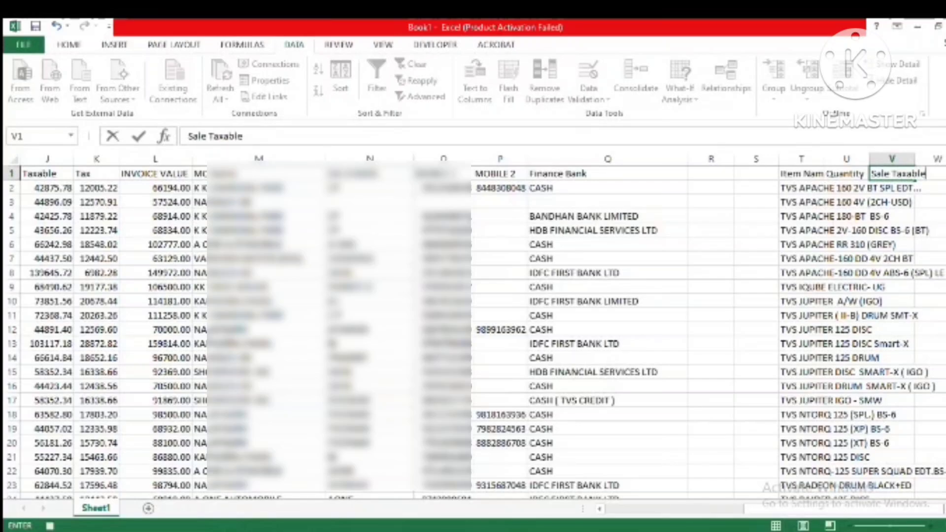
{"action": "key", "text": "Return"}
{"action": "left_click", "coordinate": [910, 173]}
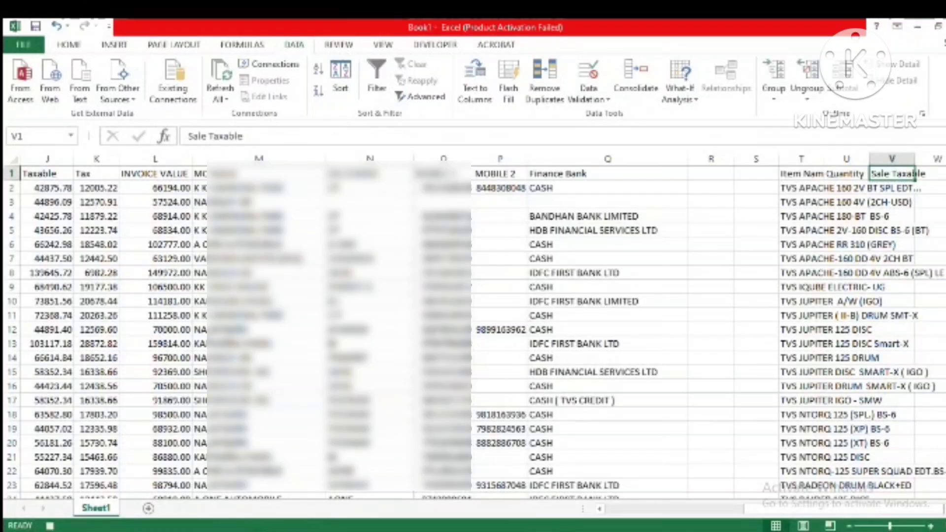
Step: Enter the heading Tax in W1
{"action": "key", "text": "Right"}
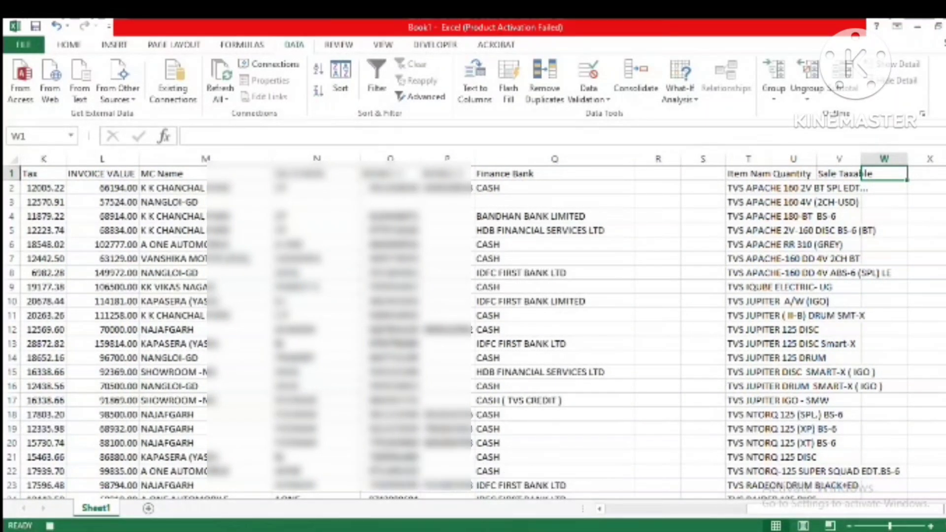
{"action": "type", "text": "TAX"}
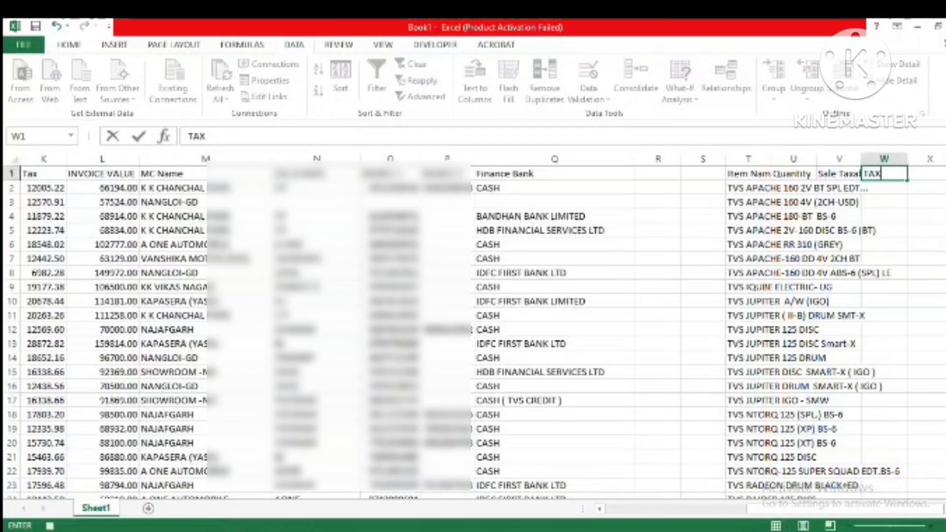
{"action": "type", "text": "Tax"}
{"action": "key", "text": "Tab"}
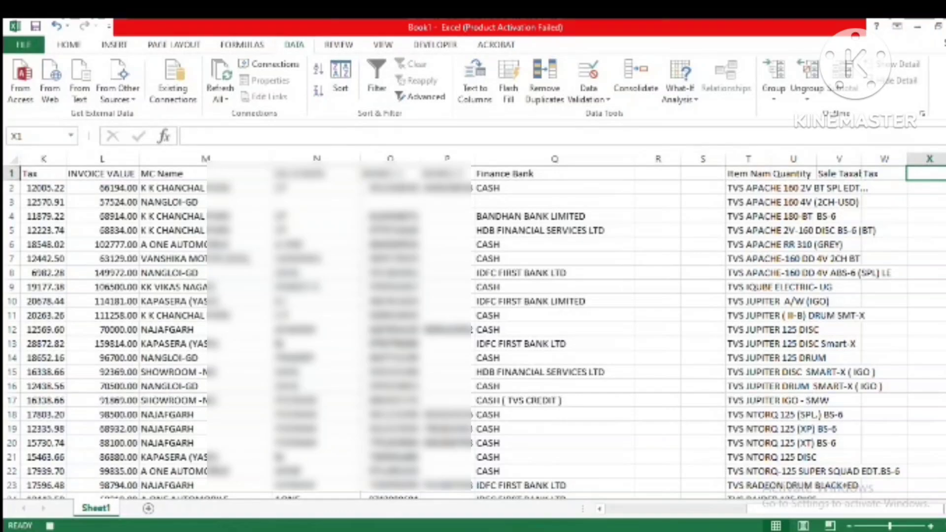
Step: Enter the heading Final Sale Value in X1
{"action": "type", "text": "Final"}
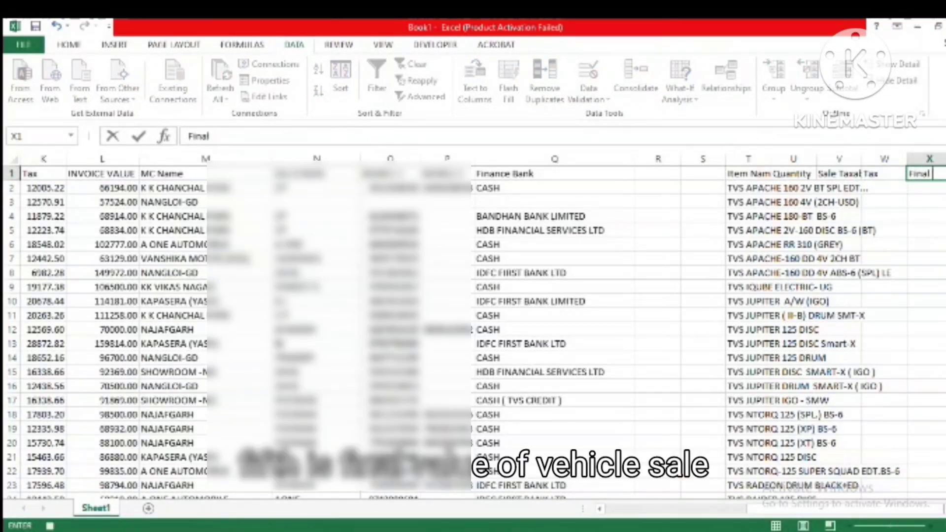
{"action": "type", "text": " S"}
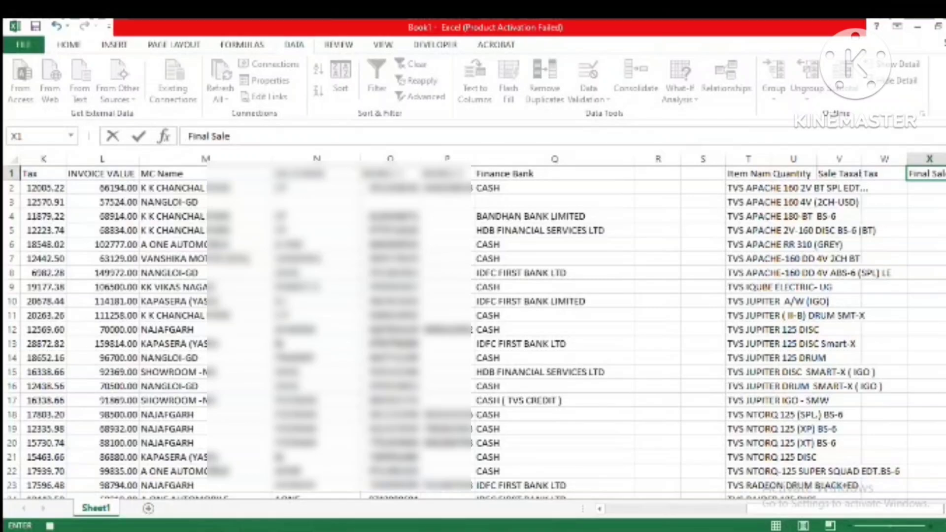
{"action": "type", "text": "ale"}
{"action": "key", "text": "alt+Return"}
{"action": "type", "text": "Value"}
{"action": "key", "text": "Return"}
{"action": "key", "text": "Up"}
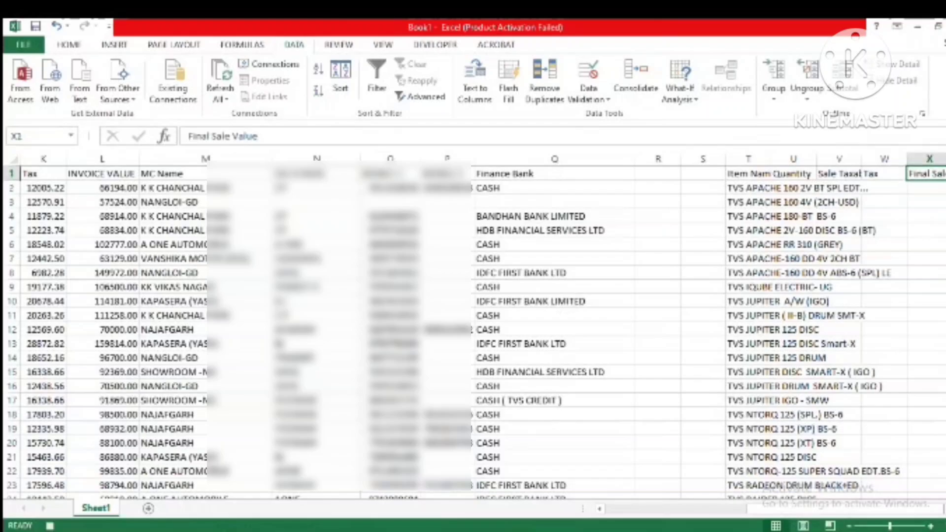
Step: Fit the summary columns T through X to their contents and widen the Tax column W
{"action": "key", "text": "Right"}
{"action": "key", "text": "Right"}
{"action": "key", "text": "Left"}
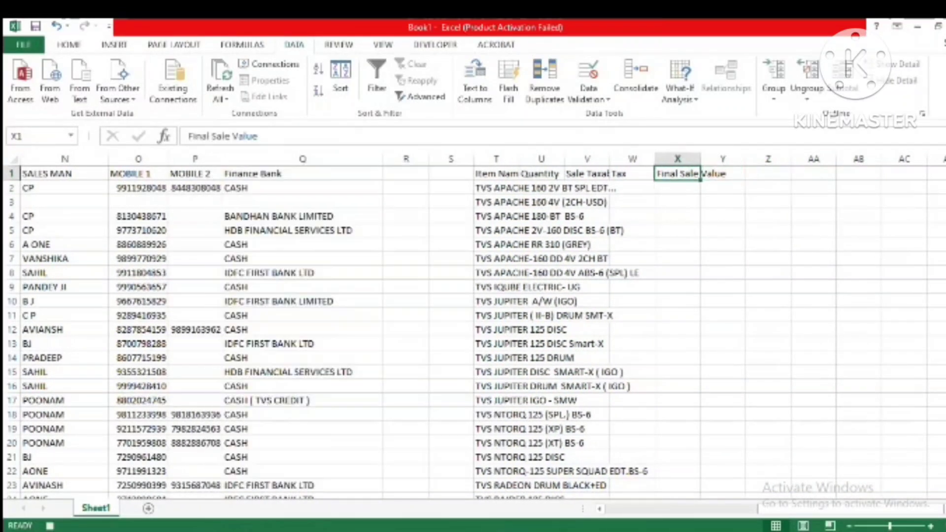
{"action": "left_click_drag", "start_coordinate": [495, 159], "coordinate": [677, 159]}
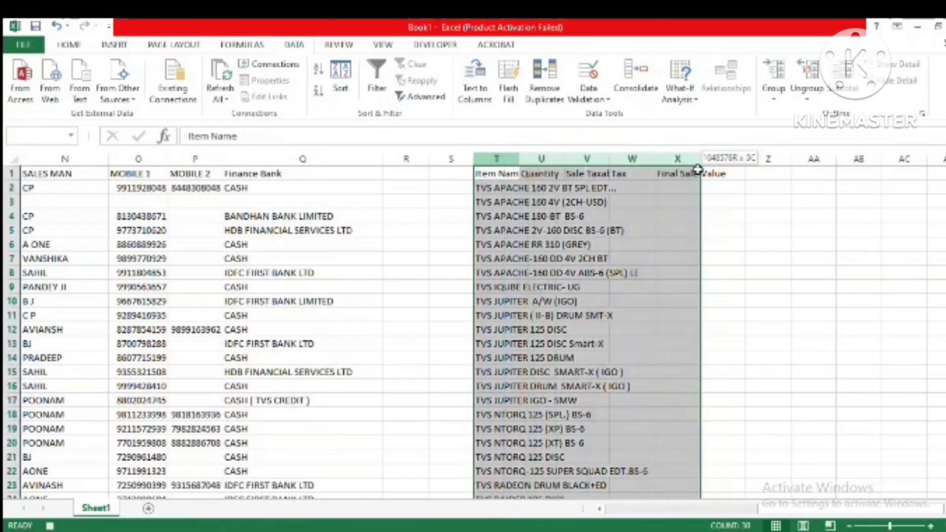
{"action": "double_click", "coordinate": [520, 159]}
{"action": "left_click", "coordinate": [561, 191]}
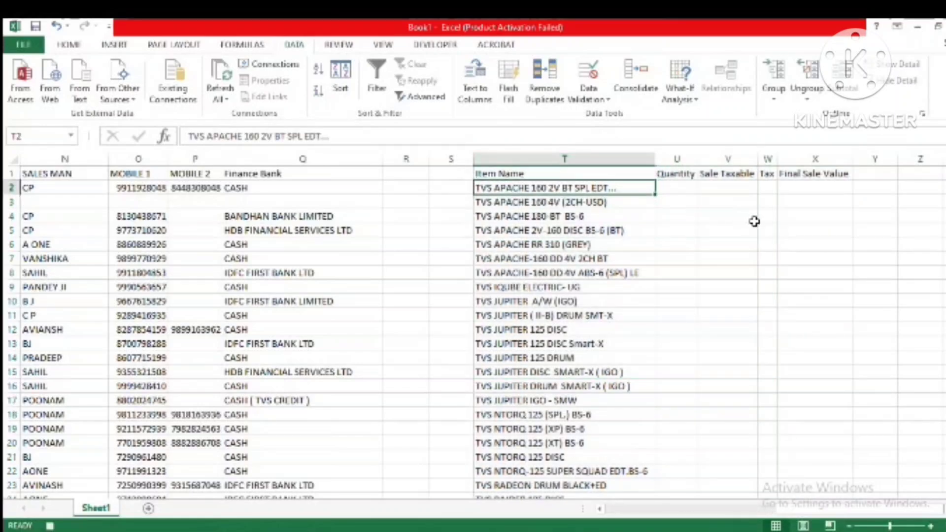
{"action": "left_click", "coordinate": [754, 220]}
{"action": "left_click_drag", "start_coordinate": [778, 164], "coordinate": [820, 159]}
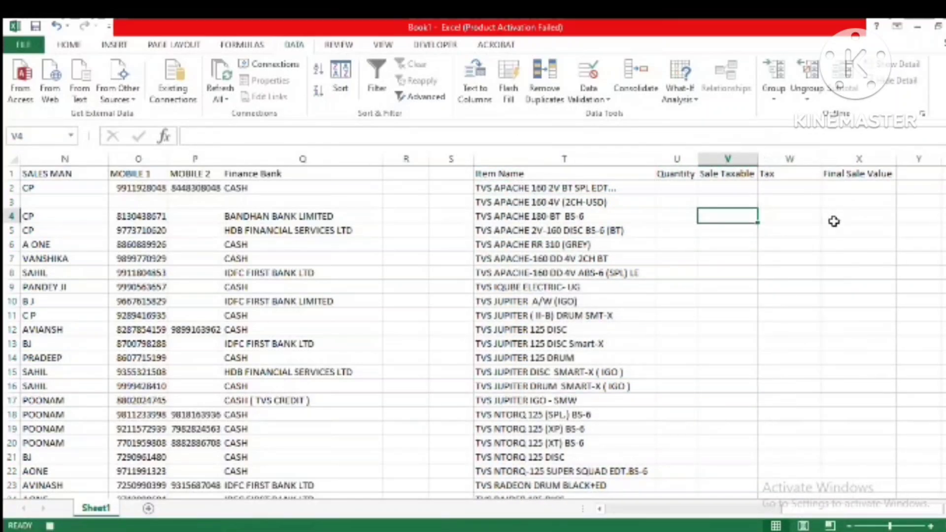
{"action": "left_click", "coordinate": [838, 228]}
Step: Begin a COUNTIF formula in the first Quantity cell, U2, with the source Item Name range E2:E464
{"action": "left_click", "coordinate": [679, 187]}
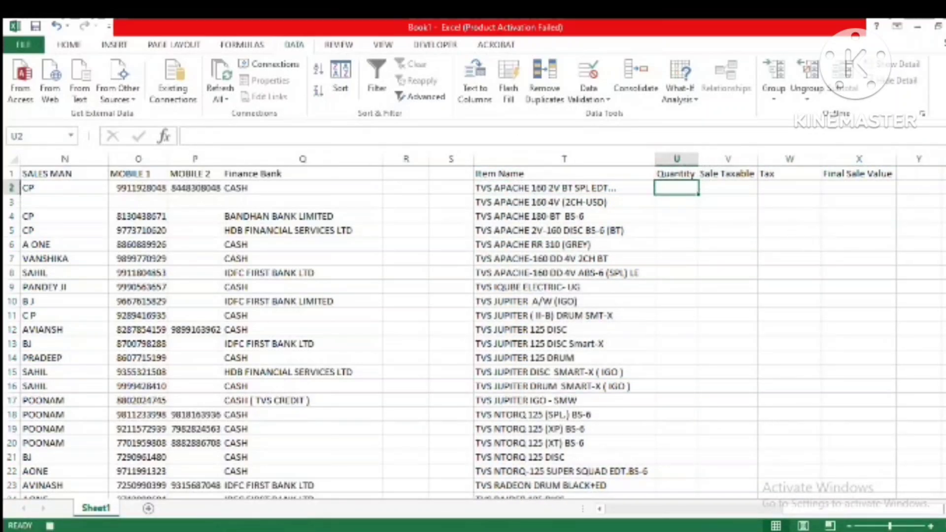
{"action": "type", "text": "="}
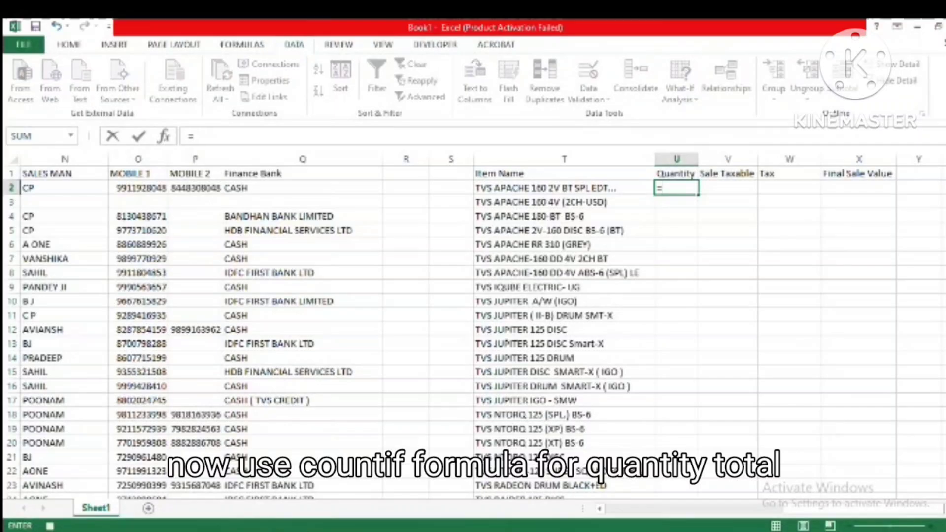
{"action": "type", "text": "count"}
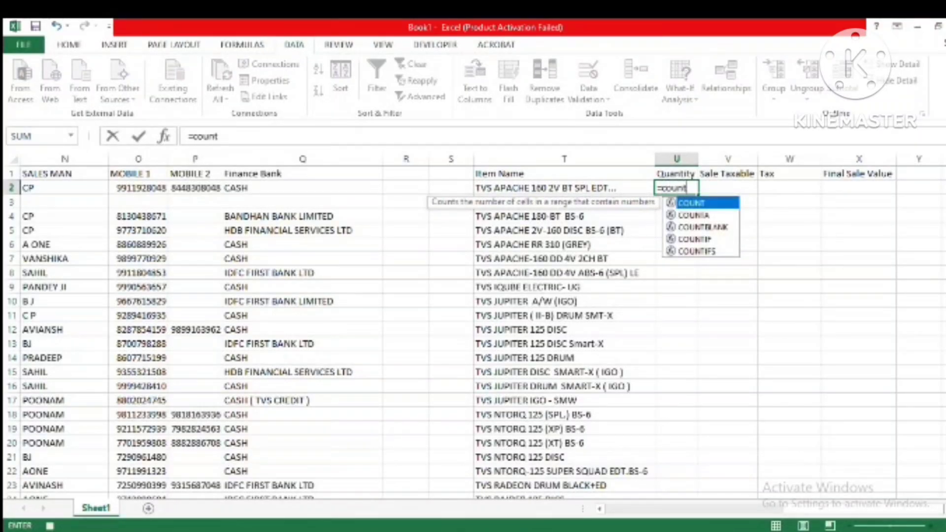
{"action": "type", "text": "if("}
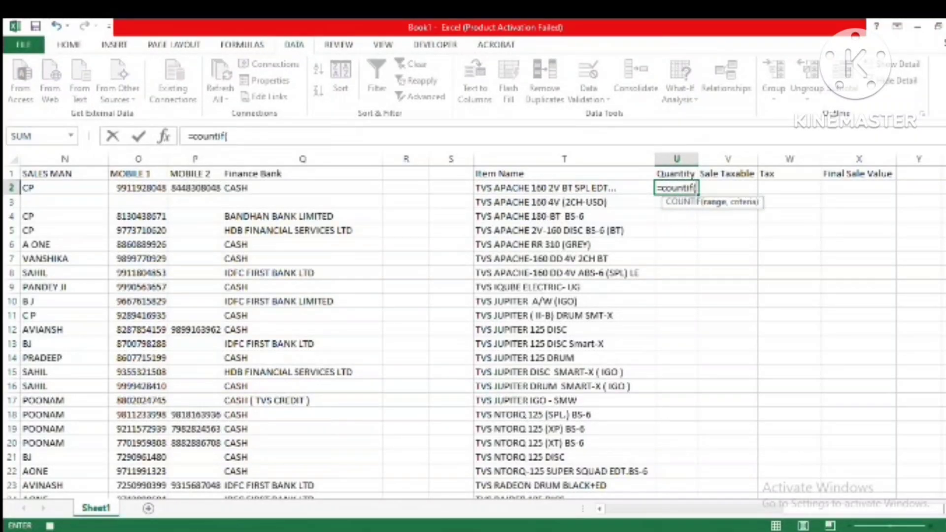
{"action": "key", "text": "Left"}
{"action": "key", "text": "Left"}
{"action": "key", "text": "Left"}
{"action": "key", "text": "Left"}
{"action": "key", "text": "Left"}
{"action": "key", "text": "Left"}
{"action": "key", "text": "Left"}
{"action": "key", "text": "Left"}
{"action": "key", "text": "Left"}
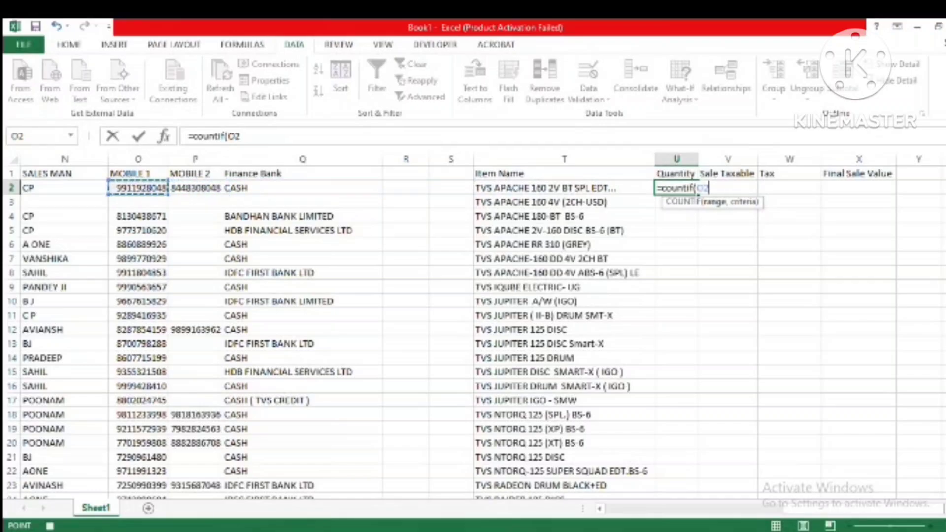
{"action": "key", "text": "Left"}
{"action": "key", "text": "Left"}
{"action": "key", "text": "Left"}
{"action": "key", "text": "Left"}
{"action": "key", "text": "Left"}
{"action": "key", "text": "Left"}
{"action": "key", "text": "Left"}
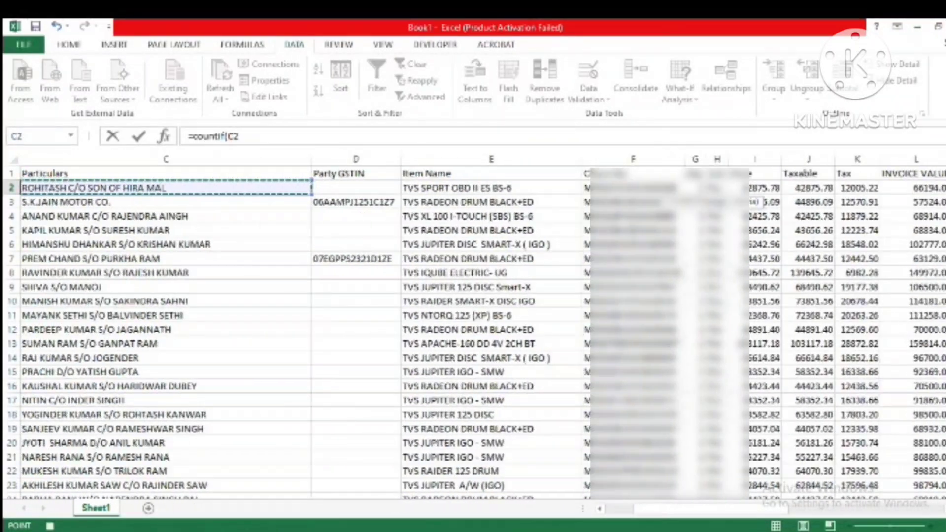
{"action": "key", "text": "ctrl+shift+Down"}
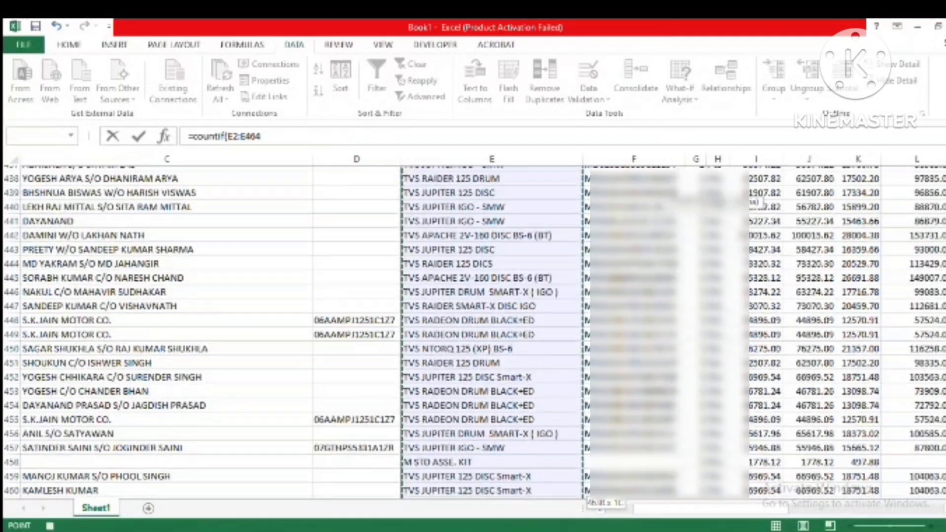
Step: Complete the COUNTIF formula in U2 with the summary vehicle names T2:T34 as criteria
{"action": "type", "text": ","}
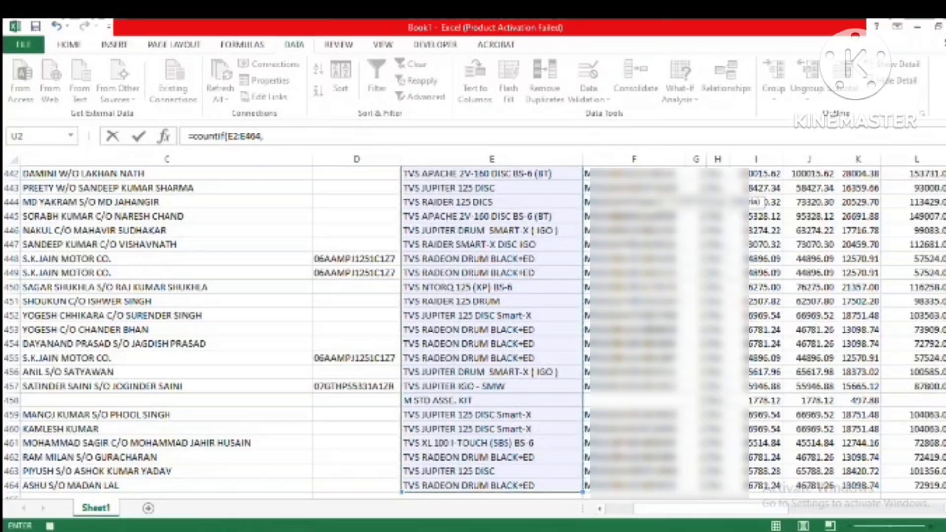
{"action": "key", "text": "Left"}
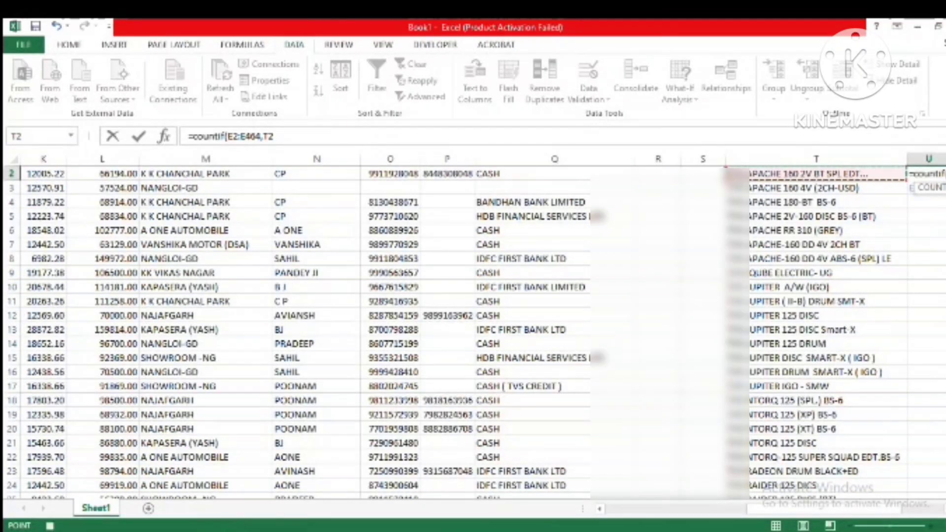
{"action": "key", "text": "ctrl+shift+Down"}
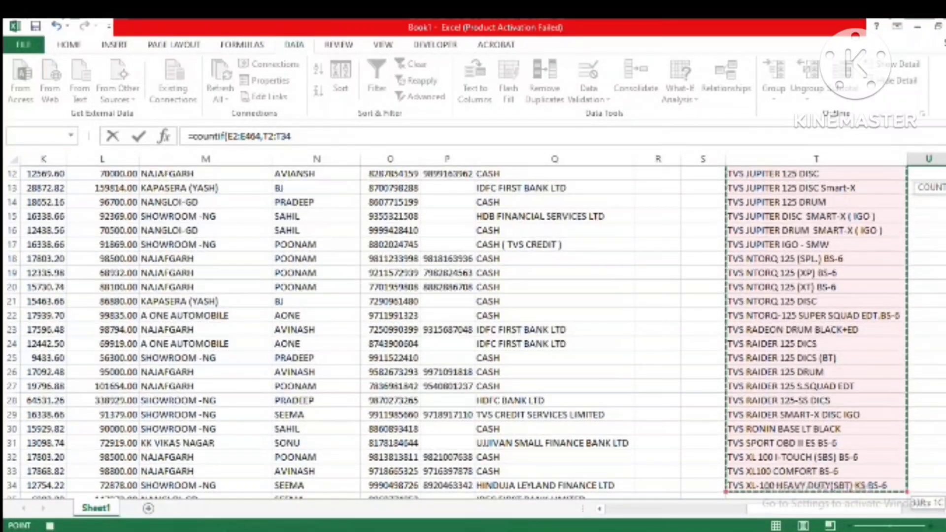
{"action": "type", "text": ")"}
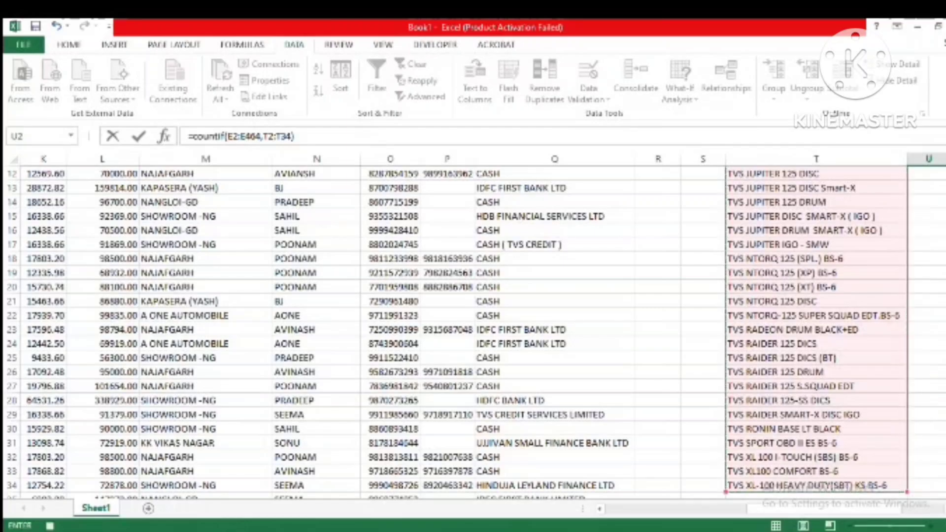
{"action": "key", "text": "ctrl+Return"}
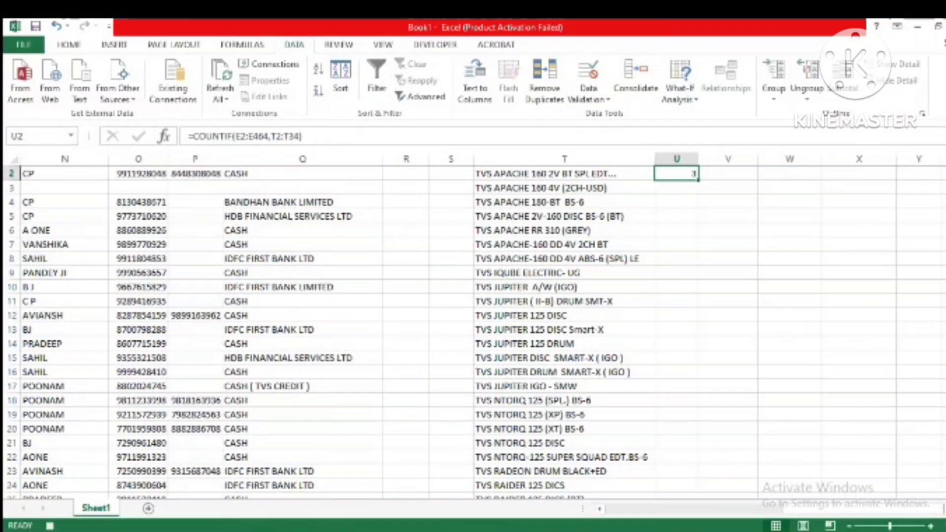
Step: Make the counted range in U2's COUNTIF formula absolute, as $E$2:$E$464
{"action": "key", "text": "F2"}
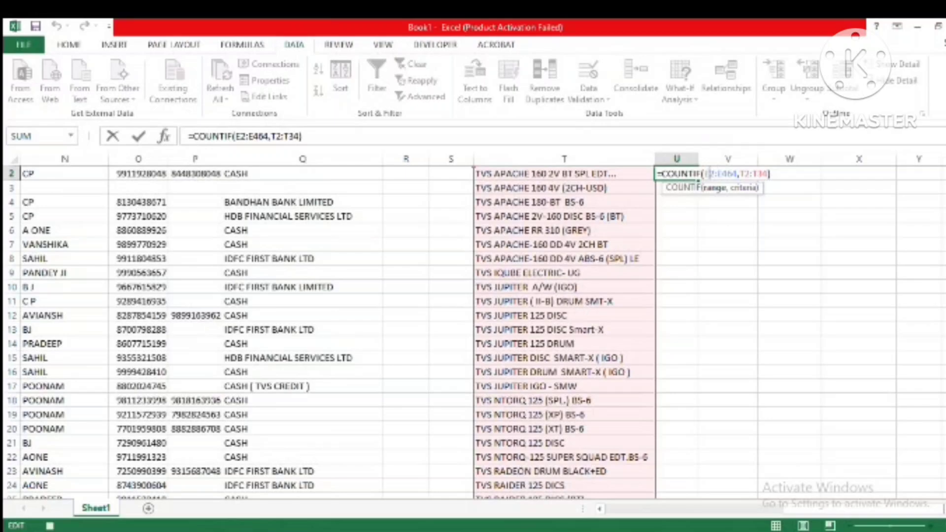
{"action": "type", "text": "$"}
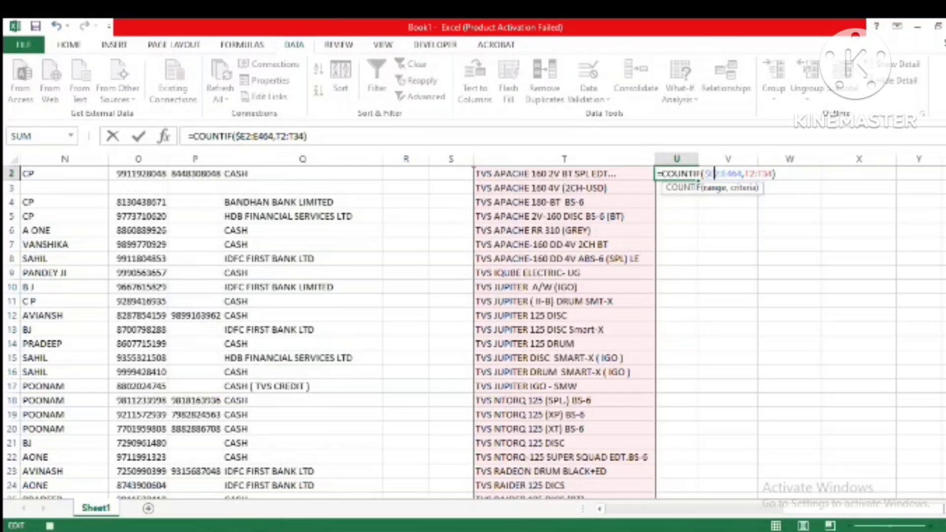
{"action": "key", "text": "Right"}
{"action": "type", "text": "$"}
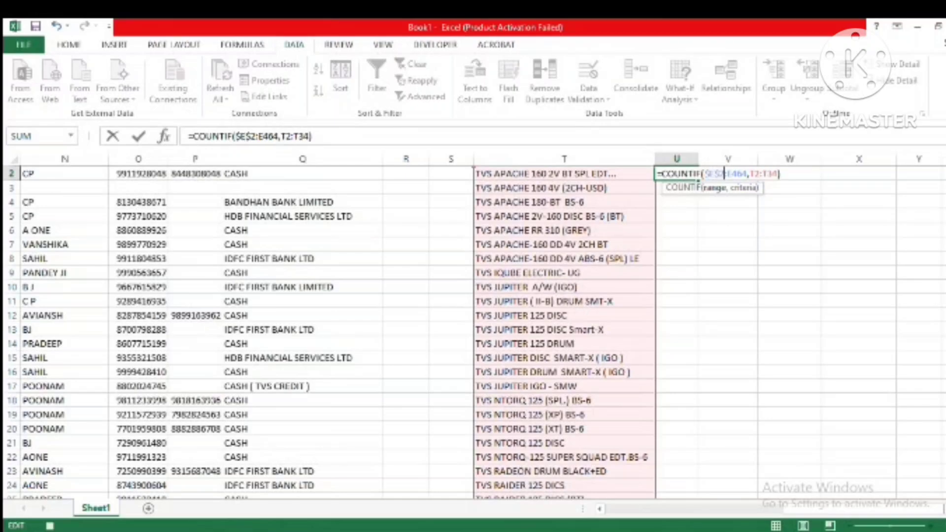
{"action": "key", "text": "Right"}
{"action": "type", "text": "$"}
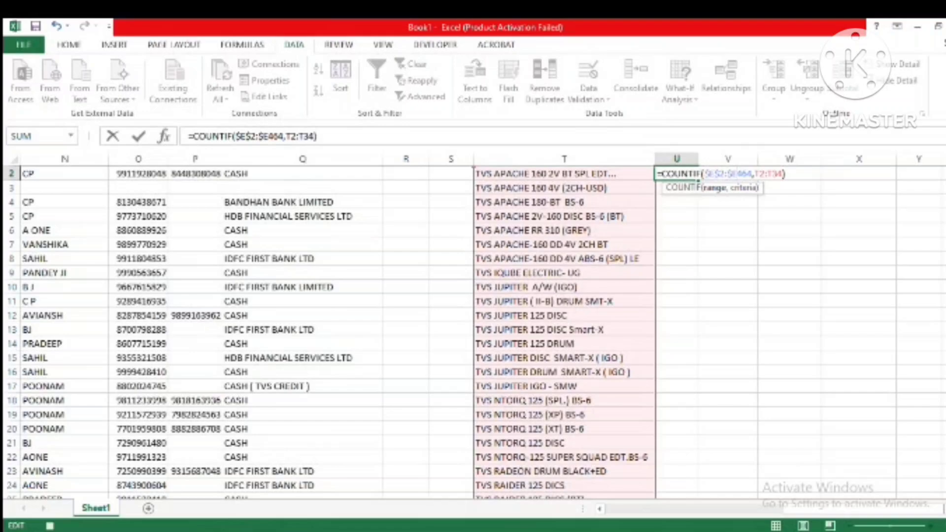
{"action": "key", "text": "Right"}
{"action": "type", "text": "$"}
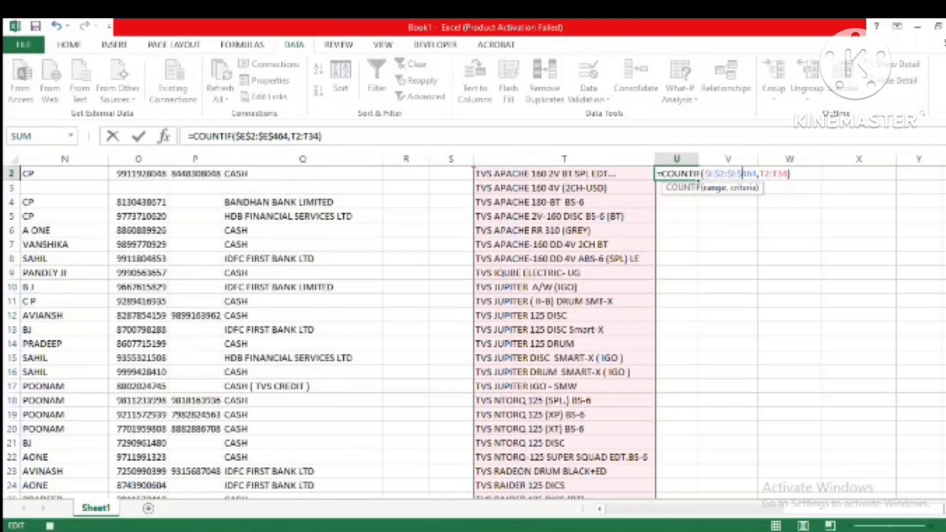
{"action": "key", "text": "Return"}
Step: Copy the COUNTIF formula from U2 into the Quantity cells down to U16
{"action": "key", "text": "Up"}
{"action": "key", "text": "ctrl+c"}
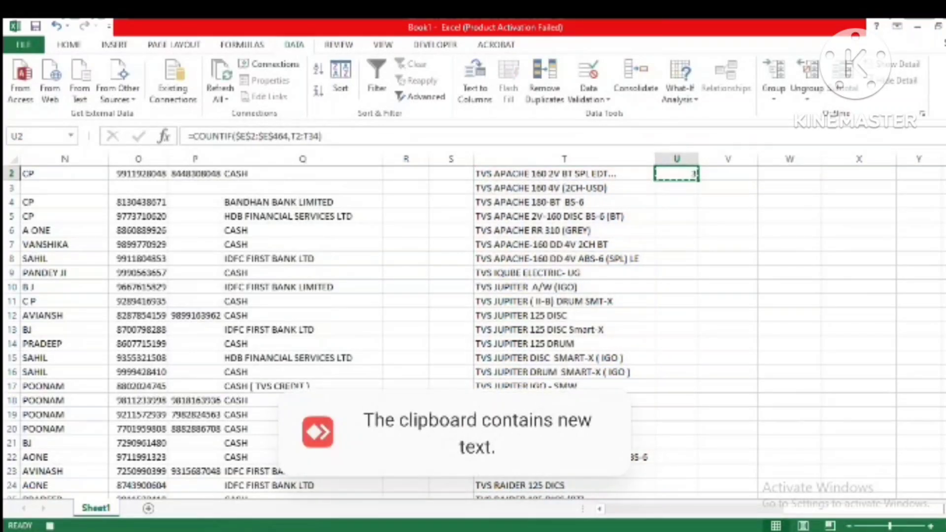
{"action": "key", "text": "Left"}
{"action": "key", "text": "Down"}
{"action": "key", "text": "Down"}
{"action": "key", "text": "Down"}
{"action": "key", "text": "Down"}
{"action": "key", "text": "Down"}
{"action": "key", "text": "Down"}
{"action": "key", "text": "Down"}
{"action": "key", "text": "Down"}
{"action": "key", "text": "Down"}
{"action": "key", "text": "Down"}
{"action": "key", "text": "Down"}
{"action": "key", "text": "Down"}
{"action": "key", "text": "Down"}
{"action": "key", "text": "Down"}
{"action": "key", "text": "Down"}
{"action": "key", "text": "Down"}
{"action": "key", "text": "Down"}
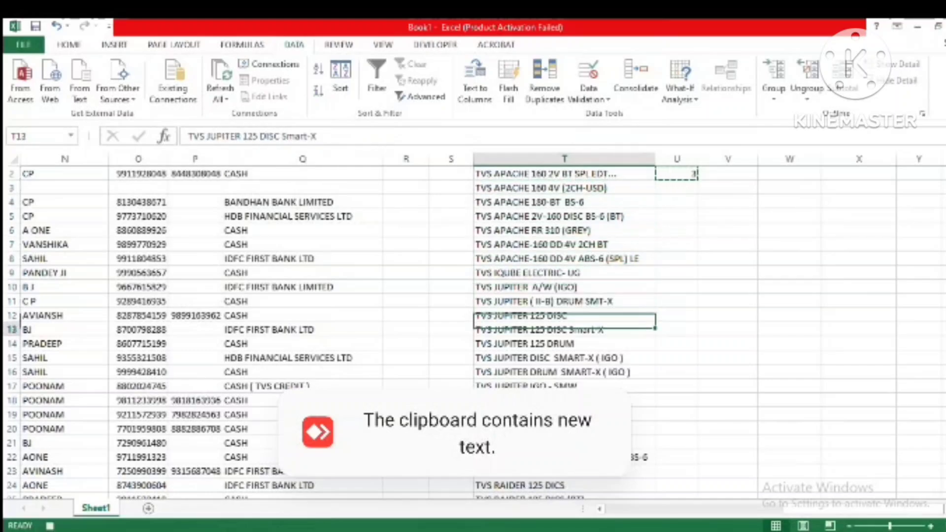
{"action": "key", "text": "Up"}
{"action": "key", "text": "Right"}
{"action": "key", "text": "Up"}
{"action": "key", "text": "Up"}
{"action": "key", "text": "Up"}
{"action": "key", "text": "Up"}
{"action": "key", "text": "Up"}
{"action": "key", "text": "Up"}
{"action": "key", "text": "Up"}
{"action": "key", "text": "Up"}
{"action": "key", "text": "Up"}
{"action": "key", "text": "Up"}
{"action": "key", "text": "Up"}
{"action": "key", "text": "Up"}
{"action": "key", "text": "Up"}
{"action": "key", "text": "Up"}
{"action": "key", "text": "Up"}
{"action": "key", "text": "Up"}
{"action": "key", "text": "Up"}
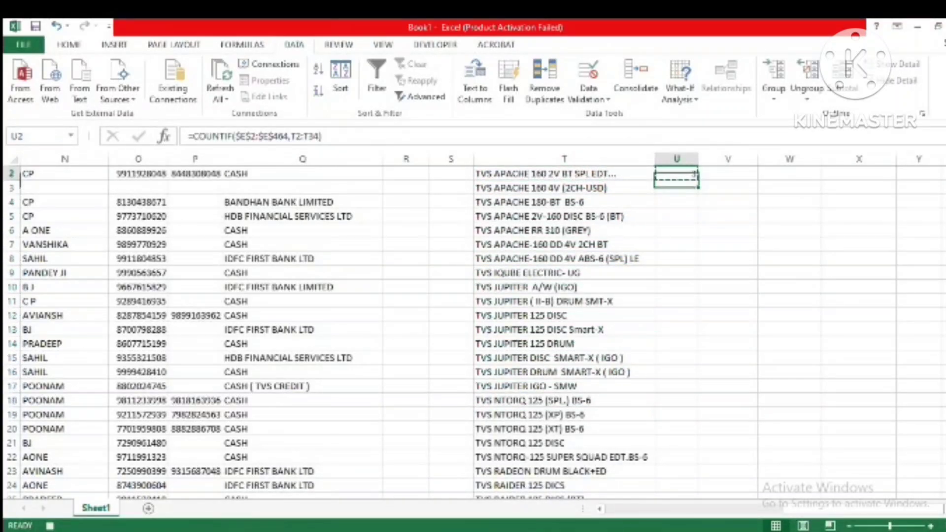
{"action": "key", "text": "Down"}
{"action": "key", "text": "shift+Down"}
{"action": "key", "text": "shift+Down"}
{"action": "key", "text": "shift+Down"}
{"action": "key", "text": "shift+Down"}
{"action": "key", "text": "shift+Down"}
{"action": "key", "text": "shift+Down"}
{"action": "key", "text": "shift+Down"}
{"action": "key", "text": "shift+Down"}
{"action": "key", "text": "shift+Down"}
{"action": "key", "text": "shift+Down"}
{"action": "key", "text": "shift+Down"}
{"action": "key", "text": "shift+Down"}
{"action": "key", "text": "shift+Down"}
{"action": "key", "text": "shift+Down"}
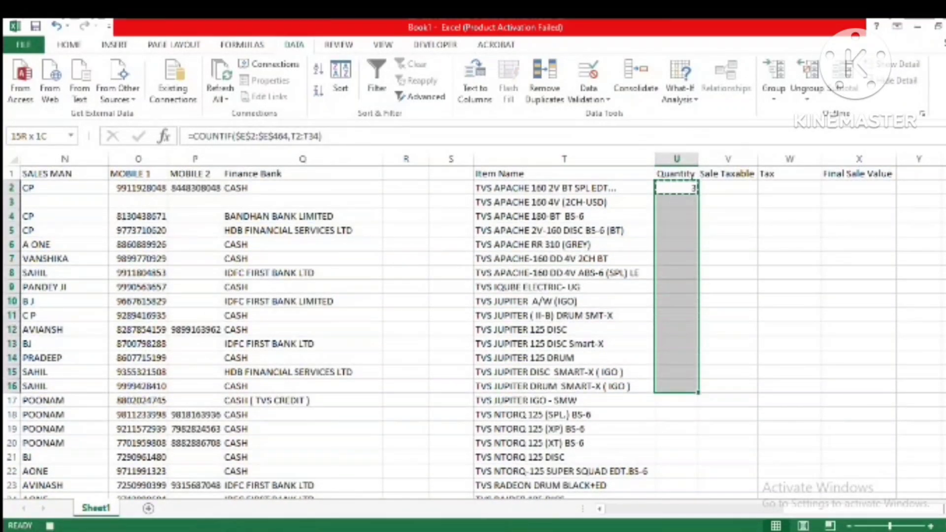
{"action": "key", "text": "ctrl+v"}
Step: Paste the copied COUNTIF formula into U16:U34 to cover the rest of the vehicle list, and return to U2
{"action": "key", "text": "Down"}
{"action": "key", "text": "Down"}
{"action": "key", "text": "Down"}
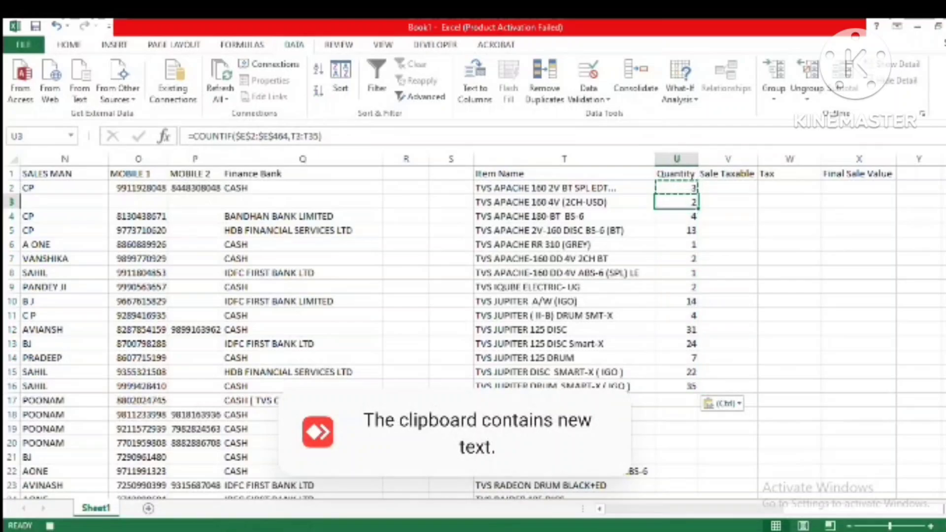
{"action": "key", "text": "Up"}
{"action": "key", "text": "Up"}
{"action": "key", "text": "Up"}
{"action": "key", "text": "Left"}
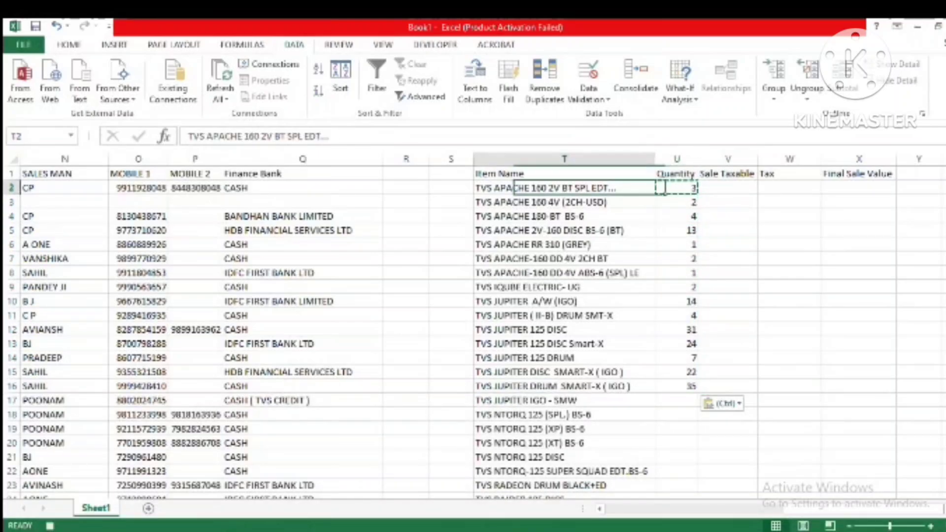
{"action": "key", "text": "ctrl+Down"}
{"action": "key", "text": "Right"}
{"action": "key", "text": "ctrl+shift+Up"}
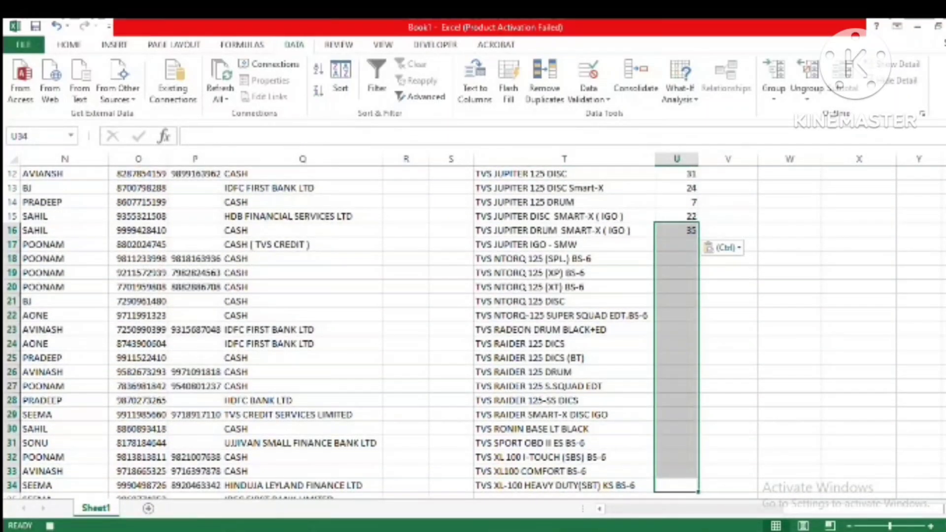
{"action": "key", "text": "ctrl+v"}
{"action": "key", "text": "ctrl+Up"}
{"action": "key", "text": "Down"}
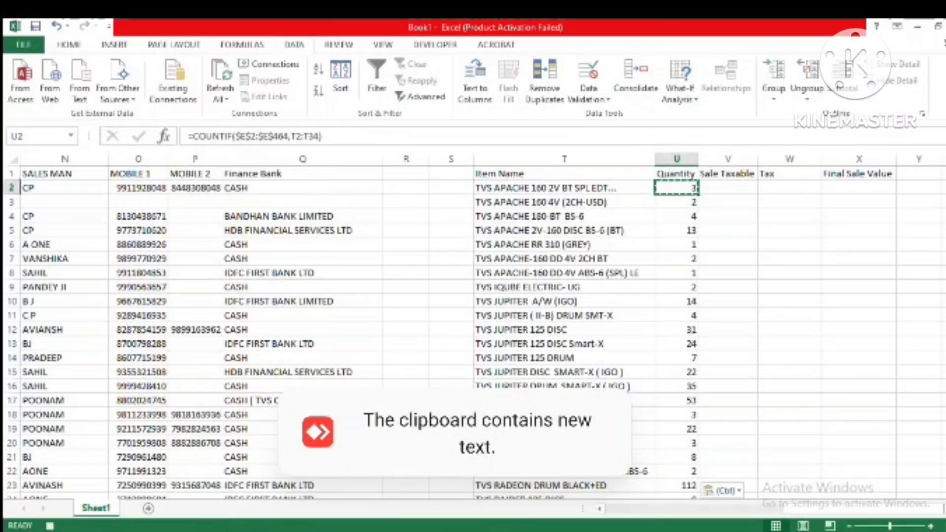
Step: Start a SUMIF formula in V2 under Sale Taxable, with the item names E2:E464 as its range
{"action": "key", "text": "Right"}
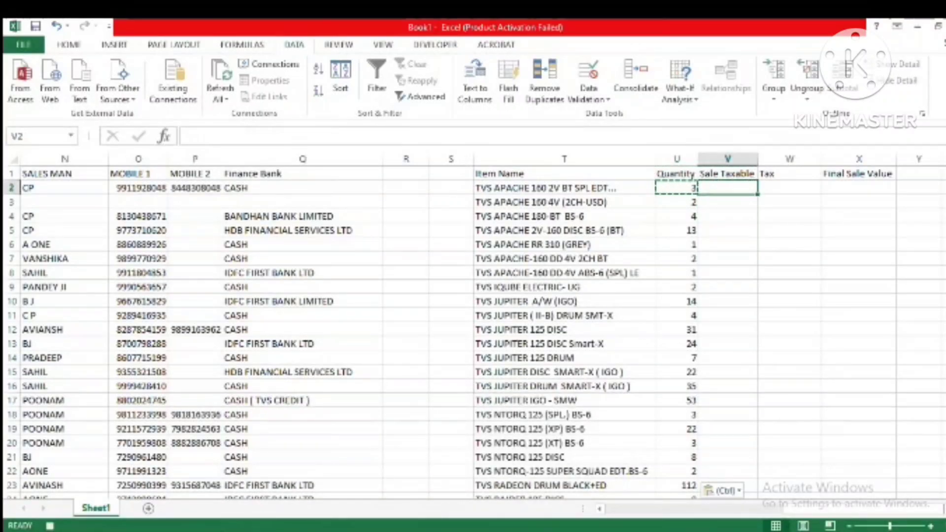
{"action": "key", "text": "Left"}
{"action": "key", "text": "Right"}
{"action": "type", "text": "="}
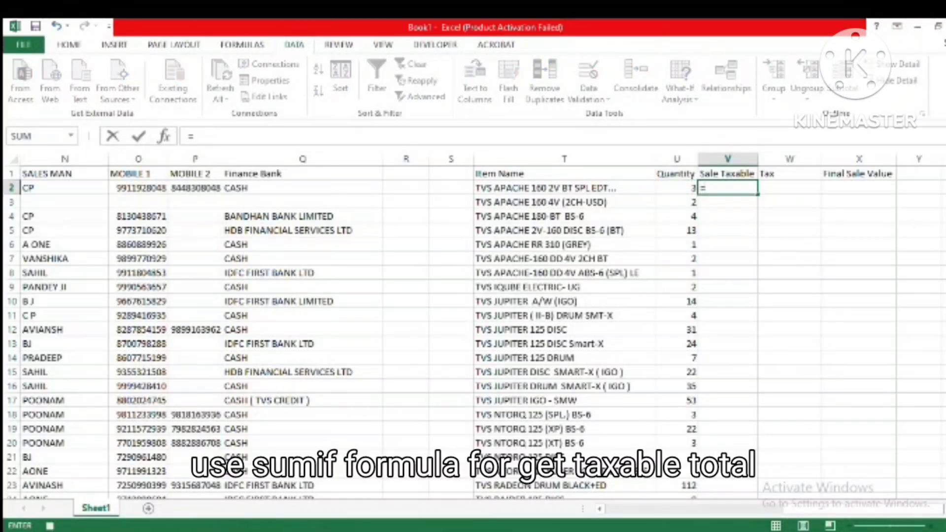
{"action": "type", "text": "sum"}
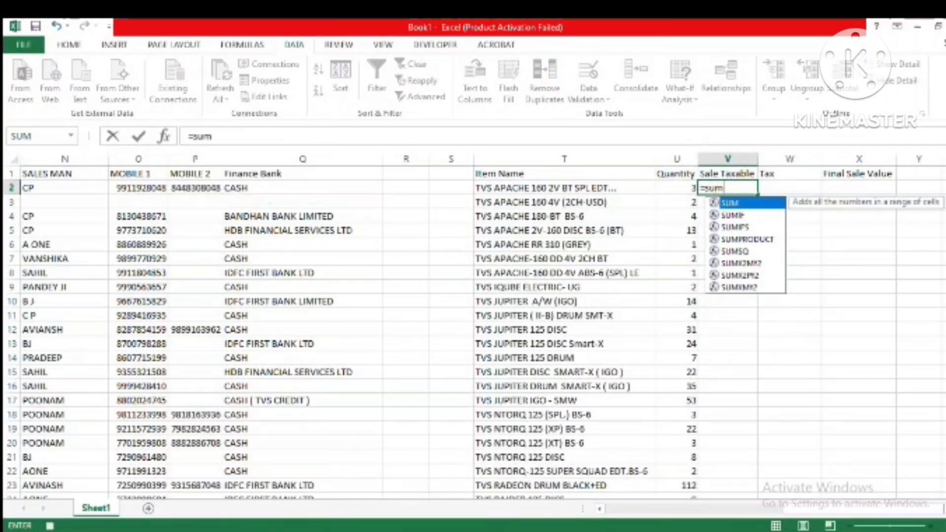
{"action": "type", "text": "if("}
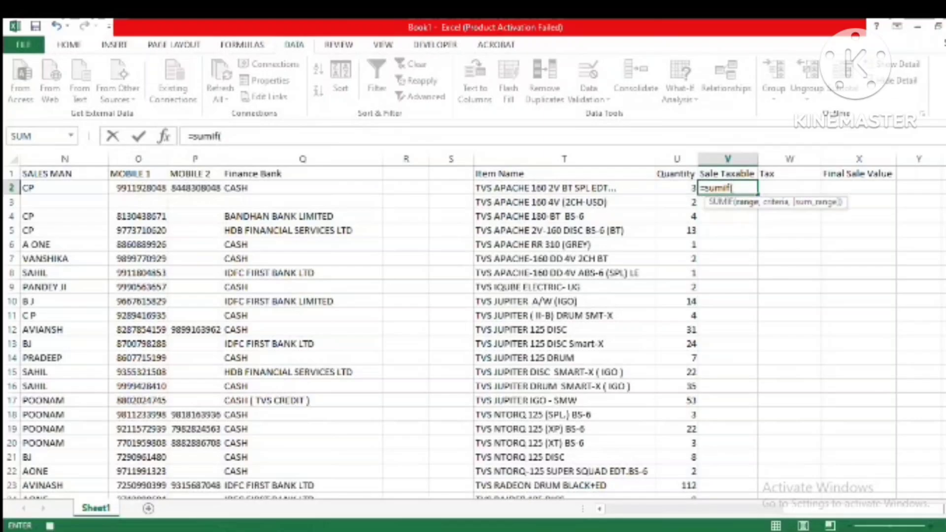
{"action": "key", "text": "Left"}
{"action": "key", "text": "Left"}
{"action": "key", "text": "Left"}
{"action": "key", "text": "Left"}
{"action": "key", "text": "Left"}
{"action": "key", "text": "Left"}
{"action": "key", "text": "Left"}
{"action": "key", "text": "Left"}
{"action": "key", "text": "Left"}
{"action": "key", "text": "Left"}
{"action": "key", "text": "Left"}
{"action": "key", "text": "Left"}
{"action": "key", "text": "Left"}
{"action": "key", "text": "Left"}
{"action": "key", "text": "Left"}
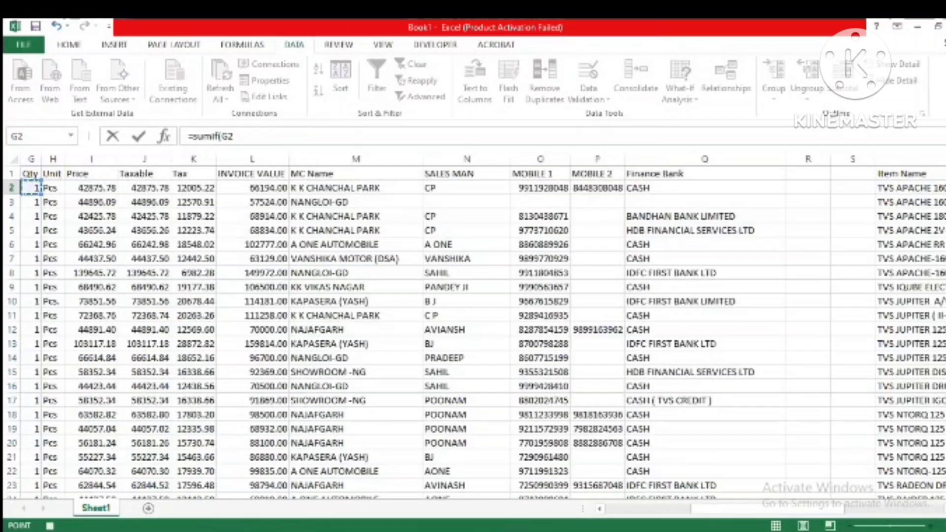
{"action": "key", "text": "Left"}
{"action": "key", "text": "Left"}
{"action": "key", "text": "Left"}
{"action": "key", "text": "Left"}
{"action": "key", "text": "Right"}
{"action": "key", "text": "Right"}
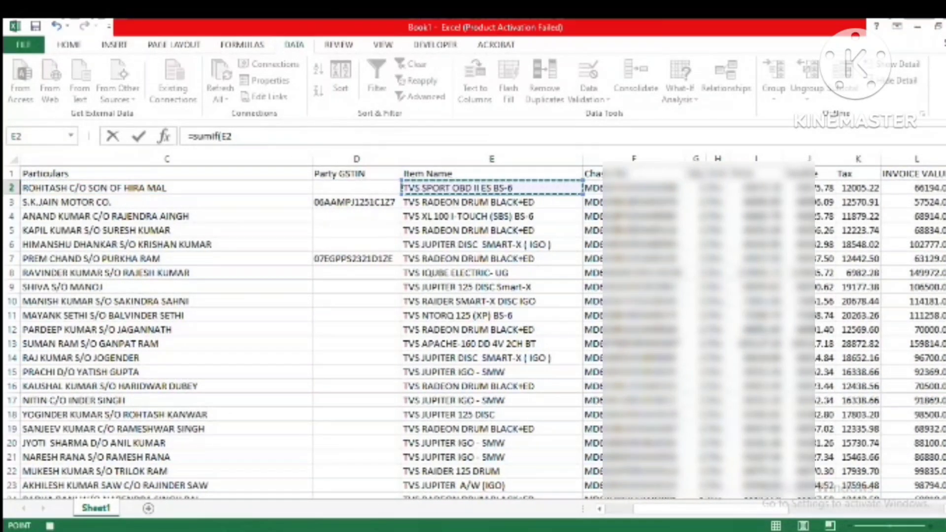
{"action": "key", "text": "ctrl+shift+Down"}
{"action": "type", "text": ","}
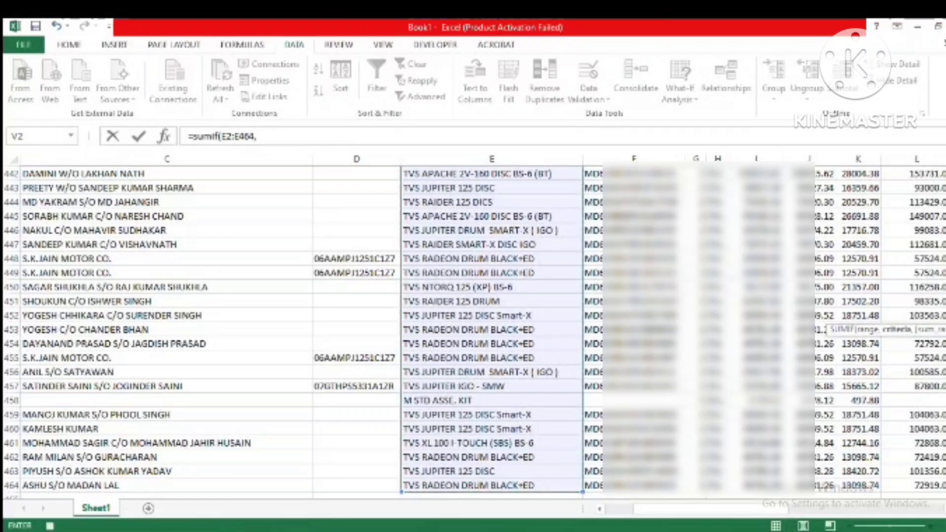
Step: Set the vehicle name in T2 as the criteria of V2's SUMIF formula
{"action": "key", "text": "Left"}
{"action": "key", "text": "Left"}
{"action": "key", "text": "Left"}
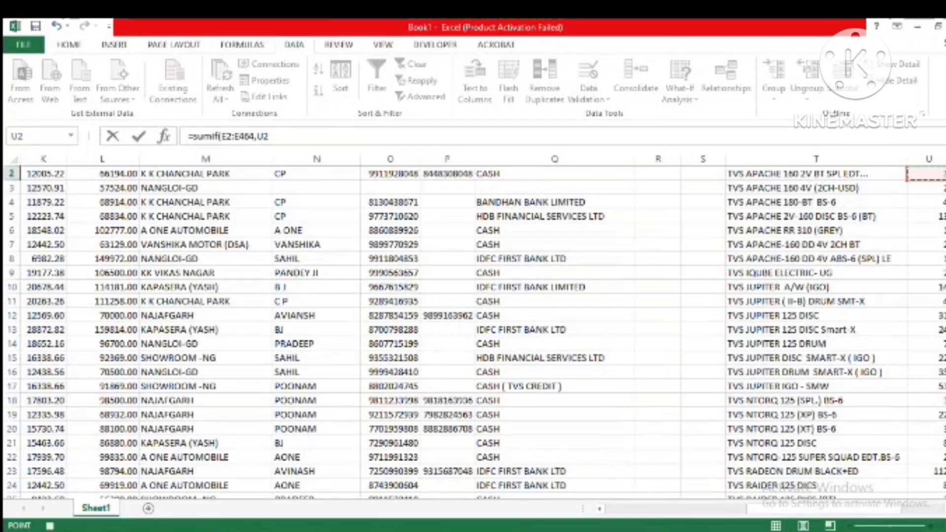
{"action": "key", "text": "Right"}
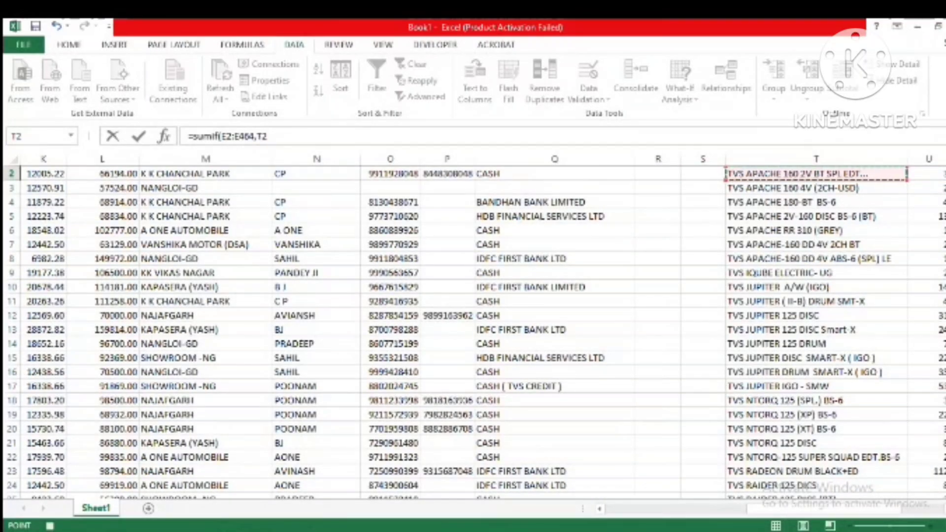
{"action": "type", "text": ","}
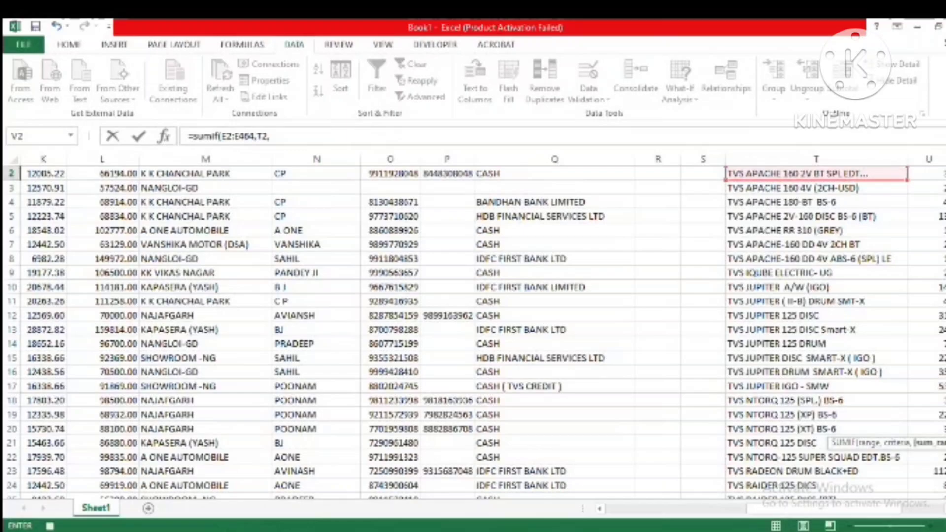
Step: Complete V2's SUMIF formula with the Taxable values J2:J464 as the sum range
{"action": "key", "text": "Left"}
{"action": "key", "text": "Left"}
{"action": "key", "text": "Left"}
{"action": "key", "text": "Left"}
{"action": "key", "text": "Left"}
{"action": "key", "text": "Left"}
{"action": "key", "text": "Left"}
{"action": "key", "text": "Left"}
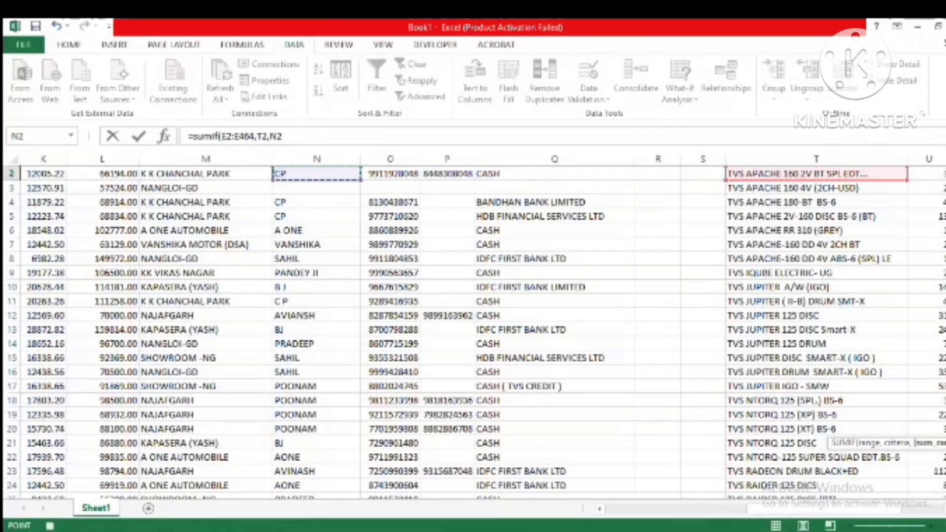
{"action": "key", "text": "Left"}
{"action": "key", "text": "Left"}
{"action": "key", "text": "Left"}
{"action": "key", "text": "Left"}
{"action": "key", "text": "Left"}
{"action": "key", "text": "Left"}
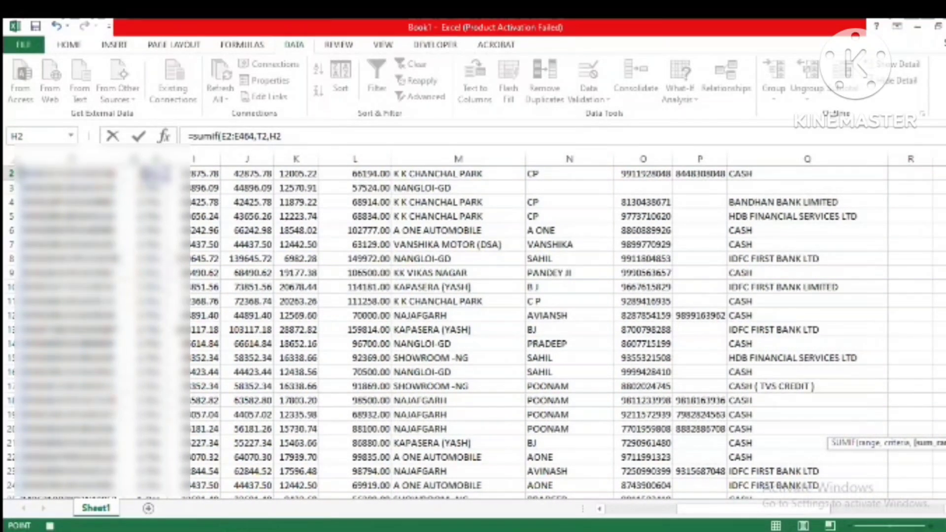
{"action": "key", "text": "Right"}
{"action": "key", "text": "Right"}
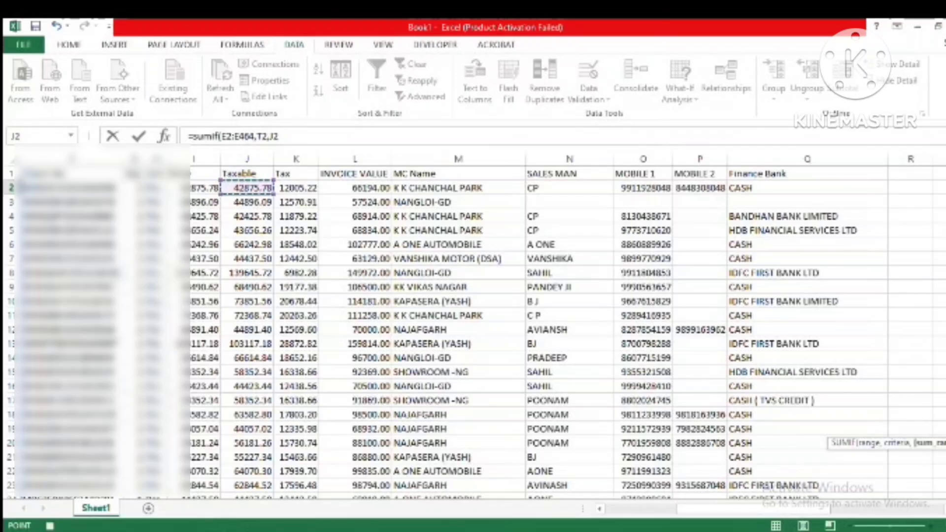
{"action": "key", "text": "ctrl+shift+Down"}
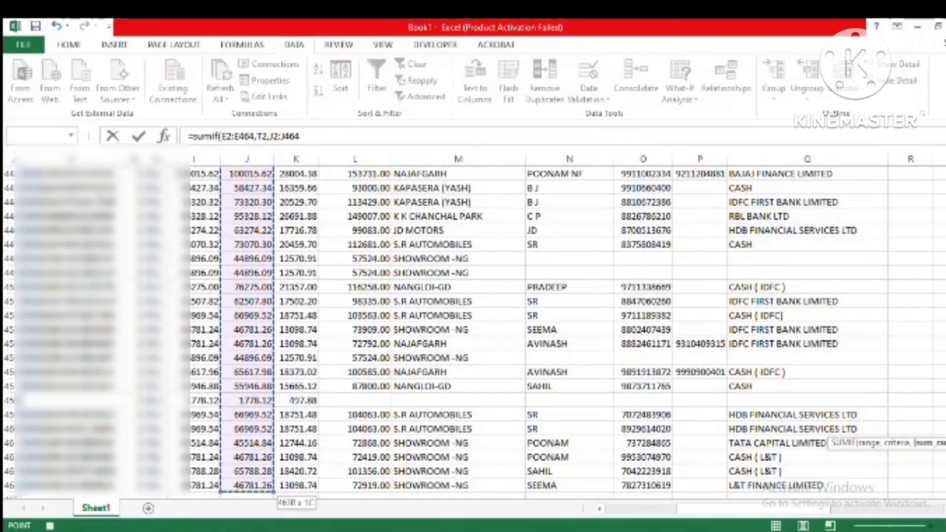
{"action": "key", "text": "Return"}
{"action": "key", "text": "Up"}
{"action": "key", "text": "Up"}
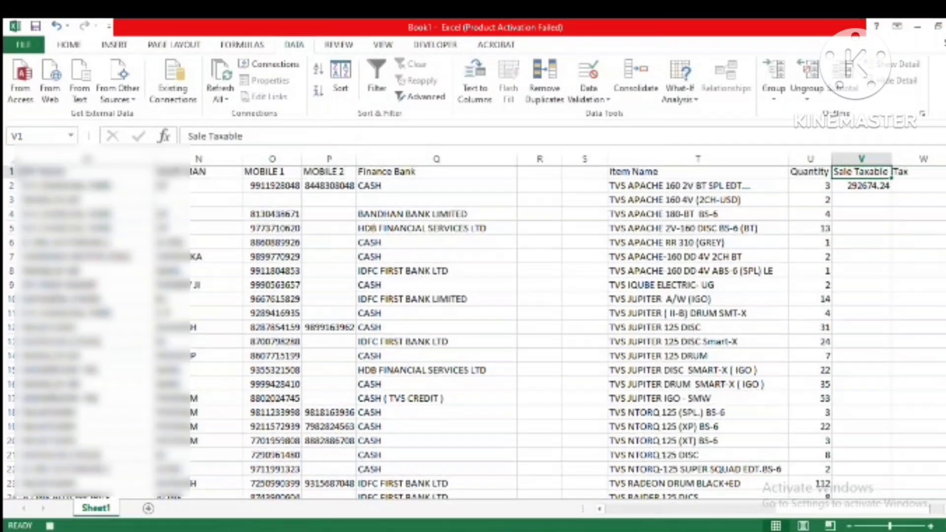
Step: Make the item name range in V2's SUMIF formula absolute, as $E$2:$E$464
{"action": "key", "text": "Down"}
{"action": "key", "text": "F2"}
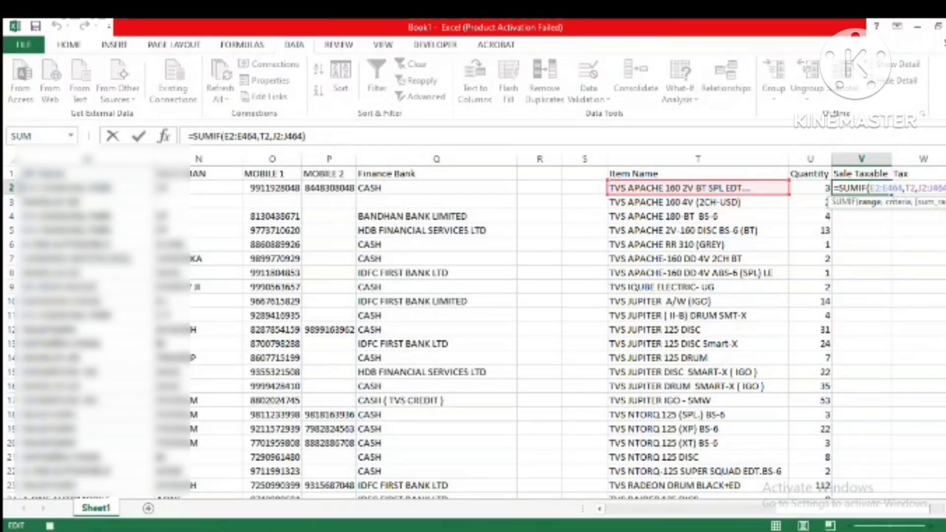
{"action": "type", "text": "$"}
{"action": "key", "text": "Right"}
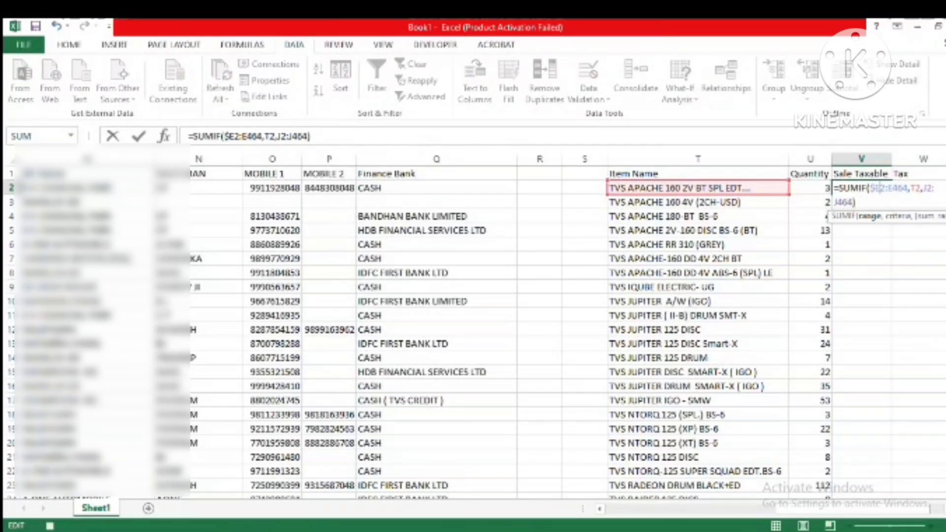
{"action": "type", "text": "$E"}
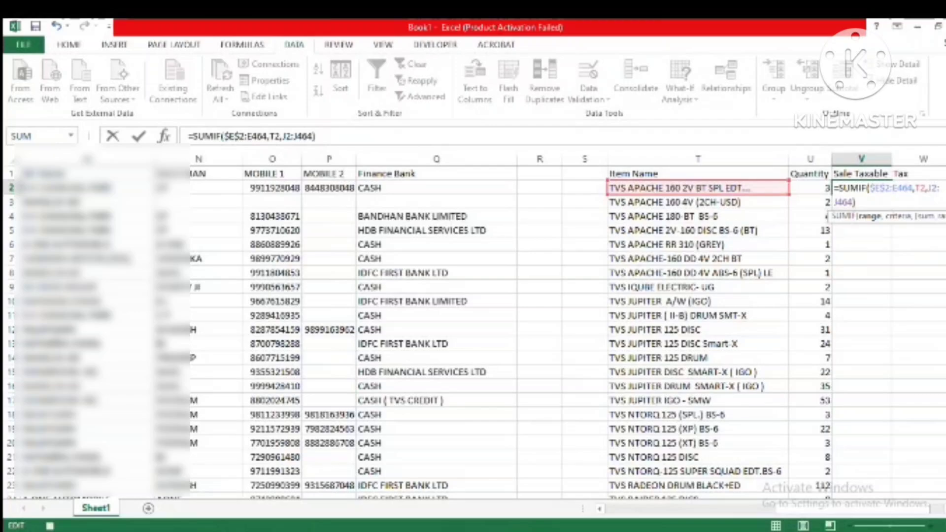
{"action": "type", "text": "$2:$E$"}
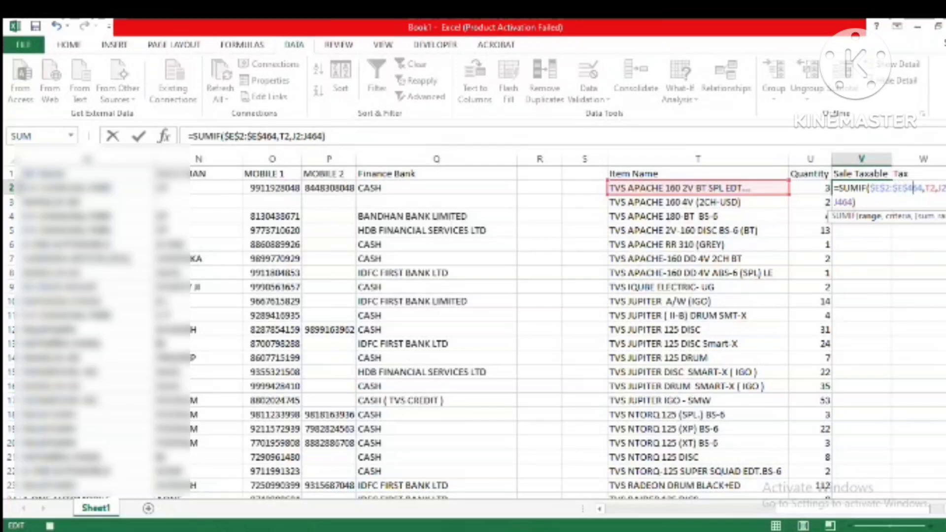
Step: Change the criteria in V2's SUMIF formula to $T2 and the sum range to $J$2:$J$464
{"action": "key", "text": "Right"}
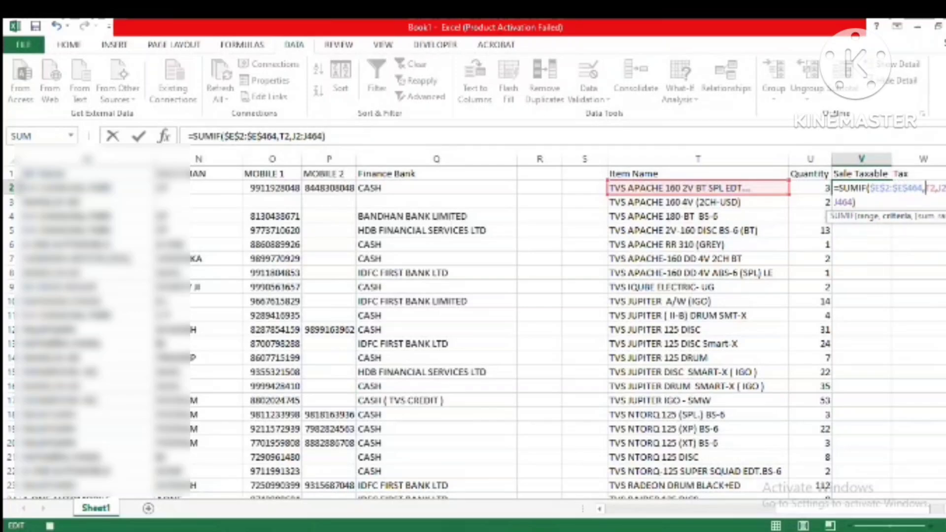
{"action": "type", "text": "$"}
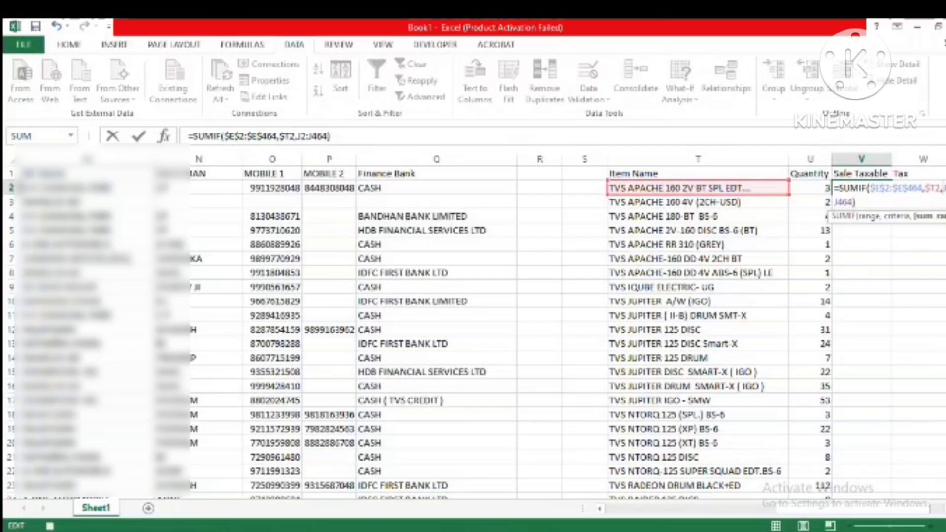
{"action": "type", "text": "$"}
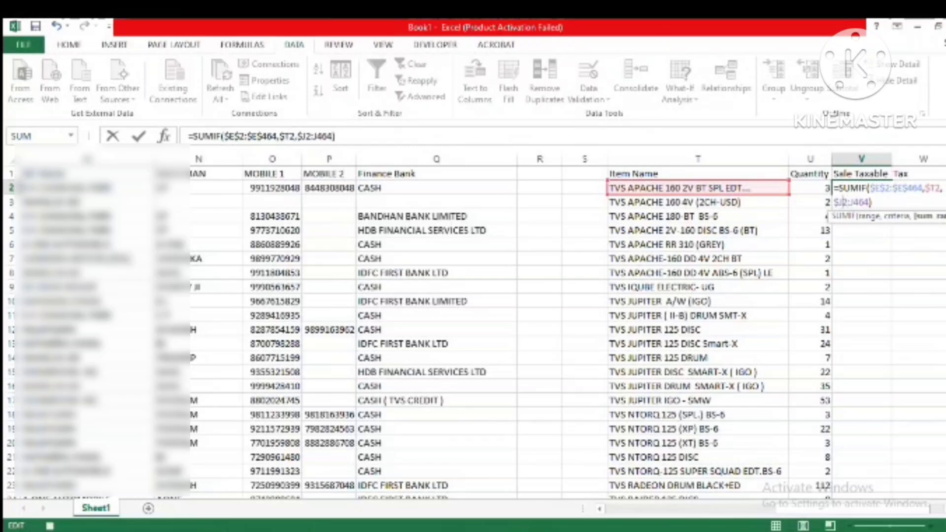
{"action": "type", "text": "$"}
{"action": "type", "text": "$"}
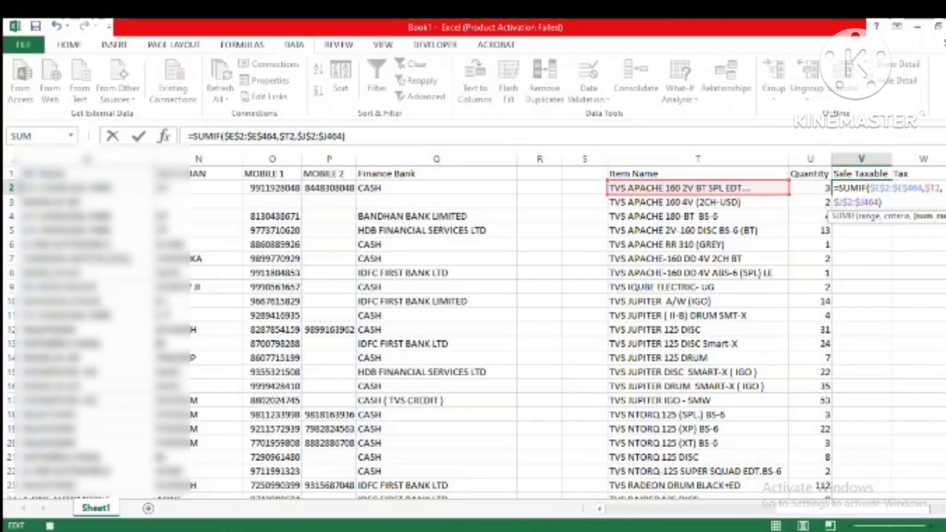
{"action": "type", "text": "$"}
{"action": "key", "text": "Return"}
Step: Copy the SUMIF formula from V2 down the Sale Taxable column for the listed vehicles, and return to V2
{"action": "key", "text": "Up"}
{"action": "key", "text": "ctrl+c"}
{"action": "key", "text": "Left"}
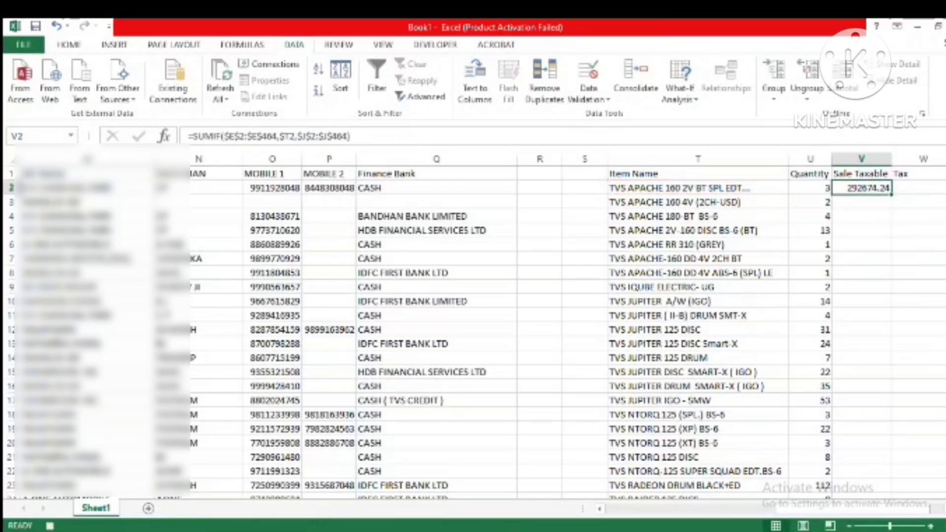
{"action": "key", "text": "Down"}
{"action": "key", "text": "Down"}
{"action": "key", "text": "Down"}
{"action": "key", "text": "Down"}
{"action": "key", "text": "Down"}
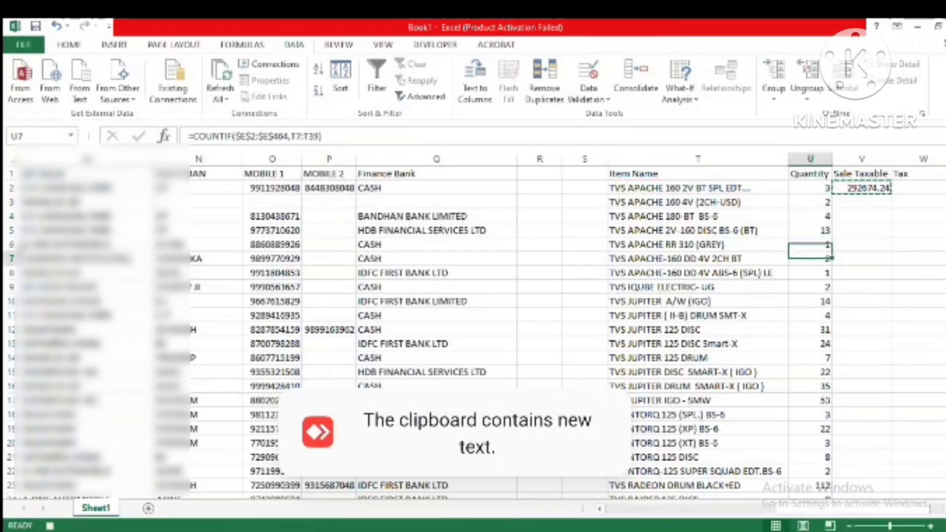
{"action": "key", "text": "Right"}
{"action": "key", "text": "Up"}
{"action": "key", "text": "Up"}
{"action": "key", "text": "Up"}
{"action": "key", "text": "Up"}
{"action": "key", "text": "Up"}
{"action": "key", "text": "Up"}
{"action": "key", "text": "Down"}
{"action": "key", "text": "Down"}
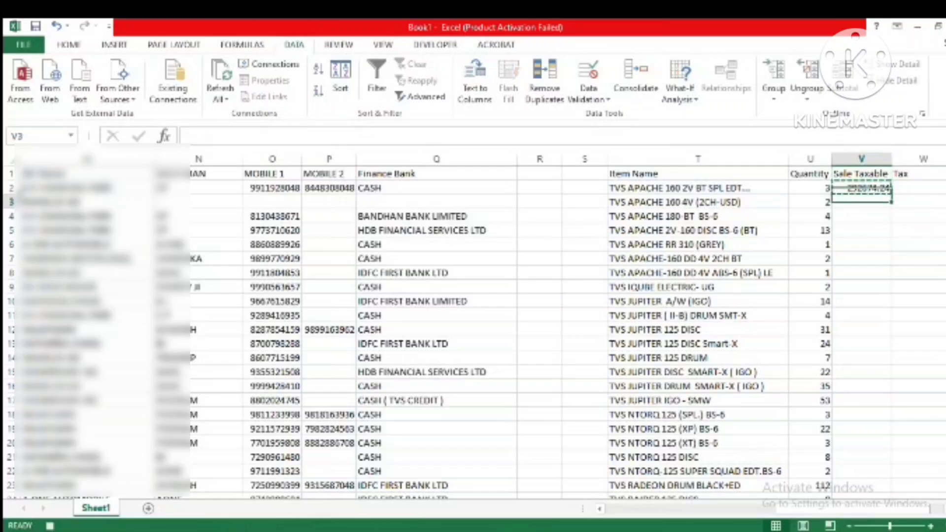
{"action": "key", "text": "Up"}
{"action": "key", "text": "shift+Down"}
{"action": "key", "text": "shift+Down"}
{"action": "key", "text": "shift+Down"}
{"action": "key", "text": "shift+Down"}
{"action": "key", "text": "shift+Down"}
{"action": "key", "text": "shift+Down"}
{"action": "key", "text": "shift+Down"}
{"action": "key", "text": "shift+Down"}
{"action": "key", "text": "shift+Down"}
{"action": "key", "text": "shift+Down"}
{"action": "key", "text": "shift+Down"}
{"action": "key", "text": "shift+Down"}
{"action": "key", "text": "shift+Down"}
{"action": "key", "text": "shift+Down"}
{"action": "key", "text": "shift+Down"}
{"action": "key", "text": "shift+Down"}
{"action": "key", "text": "shift+Down"}
{"action": "key", "text": "shift+Down"}
{"action": "key", "text": "shift+Down"}
{"action": "key", "text": "shift+Down"}
{"action": "key", "text": "shift+Down"}
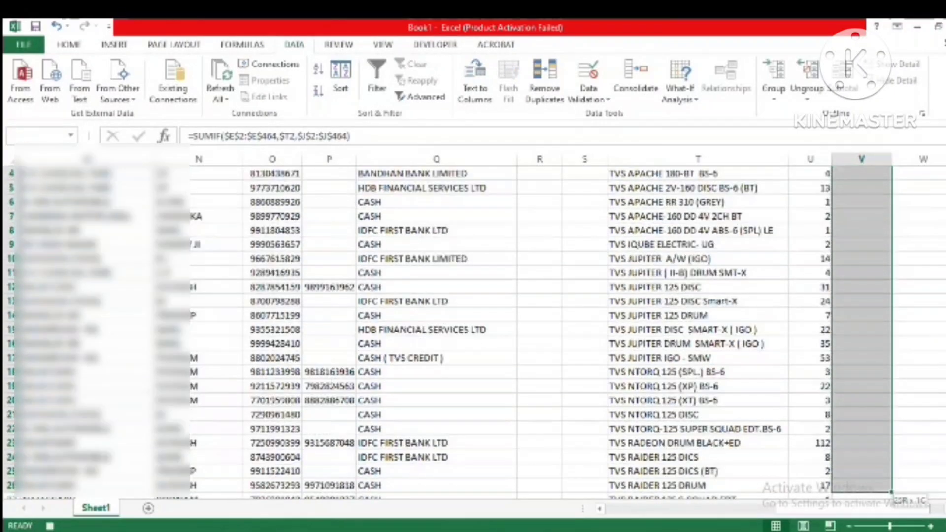
{"action": "key", "text": "shift+Up"}
{"action": "key", "text": "shift+Up"}
{"action": "key", "text": "shift+Up"}
{"action": "key", "text": "shift+Up"}
{"action": "key", "text": "shift+Up"}
{"action": "key", "text": "shift+Up"}
{"action": "key", "text": "shift+Up"}
{"action": "key", "text": "shift+Up"}
{"action": "key", "text": "shift+Up"}
{"action": "key", "text": "shift+Up"}
{"action": "key", "text": "shift+Up"}
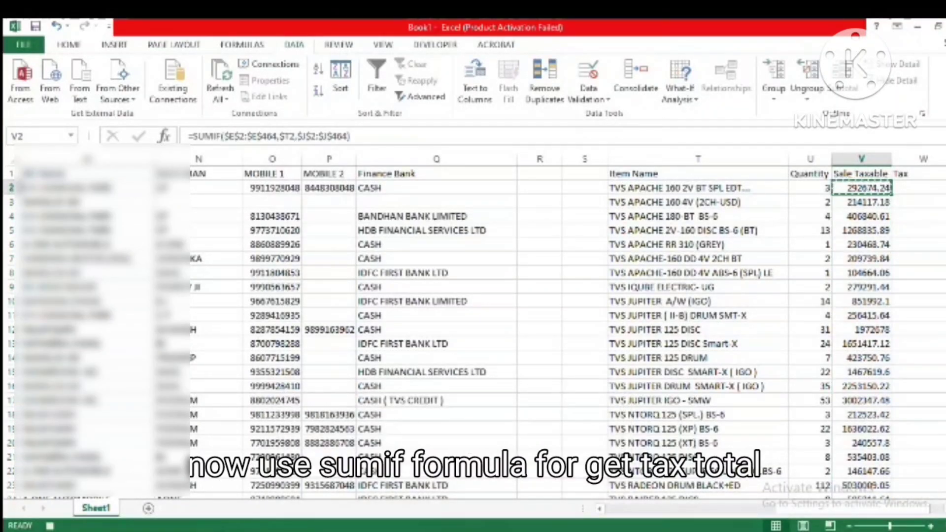
Step: Start a SUMIF formula in W2 under Tax, with the item names E2:E464 as its range
{"action": "key", "text": "Right"}
{"action": "type", "text": "="}
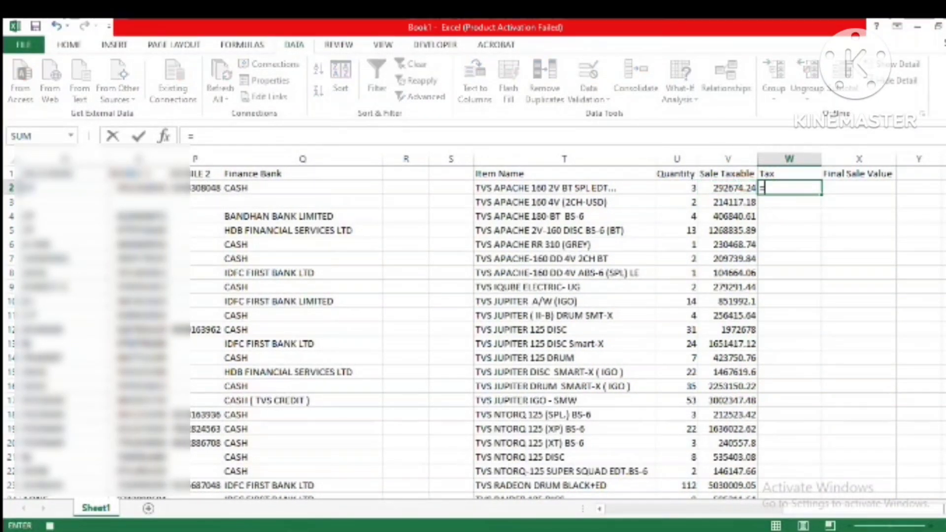
{"action": "type", "text": "sum"}
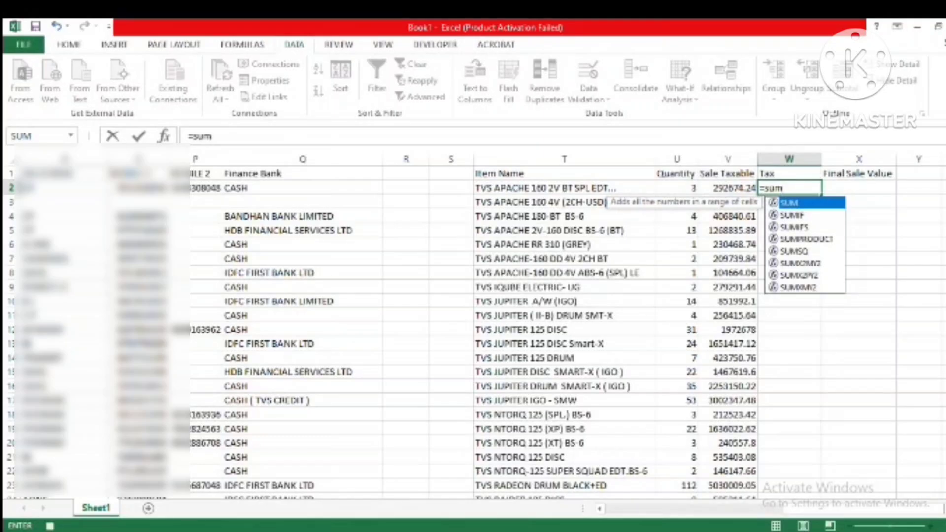
{"action": "type", "text": "if("}
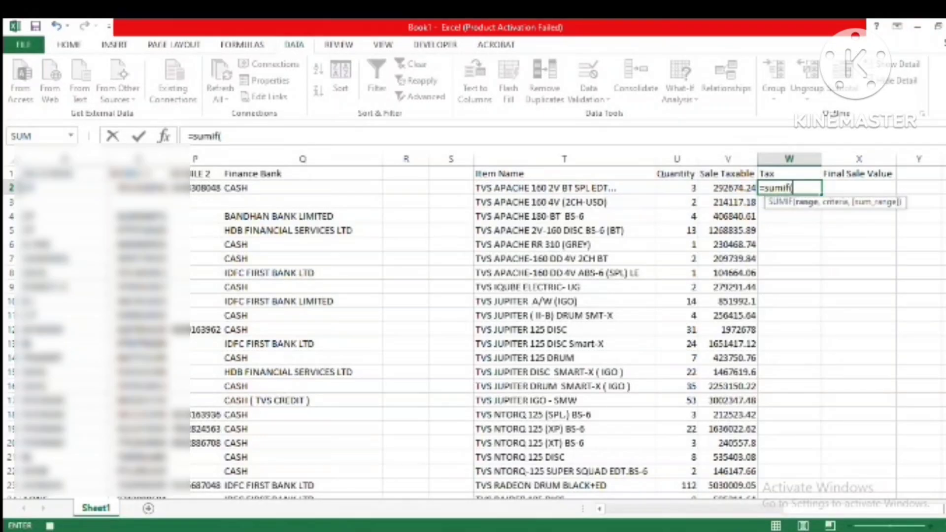
{"action": "key", "text": "Left"}
{"action": "key", "text": "Left"}
{"action": "key", "text": "Left"}
{"action": "key", "text": "Left"}
{"action": "key", "text": "Left"}
{"action": "key", "text": "Left"}
{"action": "key", "text": "Left"}
{"action": "key", "text": "Left"}
{"action": "key", "text": "Left"}
{"action": "key", "text": "Left"}
{"action": "key", "text": "Left"}
{"action": "key", "text": "Left"}
{"action": "key", "text": "Left"}
{"action": "key", "text": "Left"}
{"action": "key", "text": "Left"}
{"action": "key", "text": "Left"}
{"action": "key", "text": "Left"}
{"action": "key", "text": "Left"}
{"action": "key", "text": "Left"}
{"action": "key", "text": "Left"}
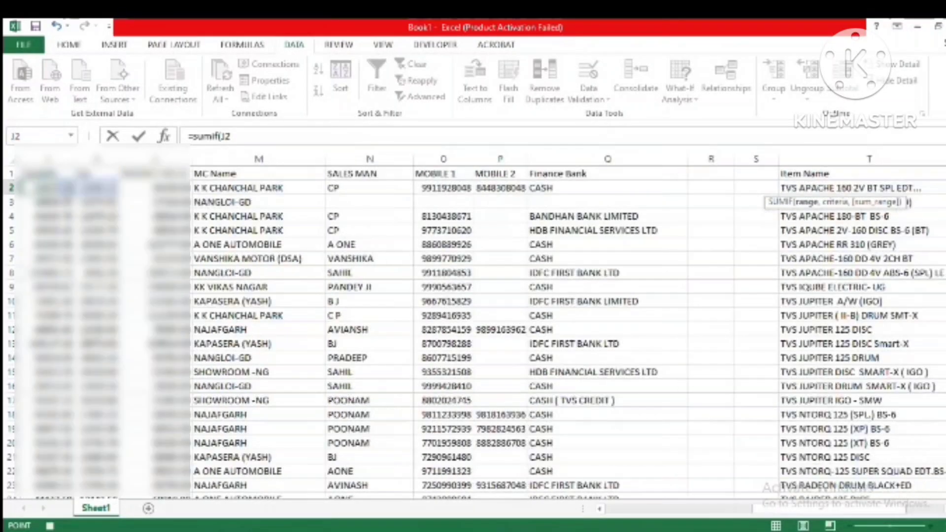
{"action": "key", "text": "Right"}
{"action": "key", "text": "Right"}
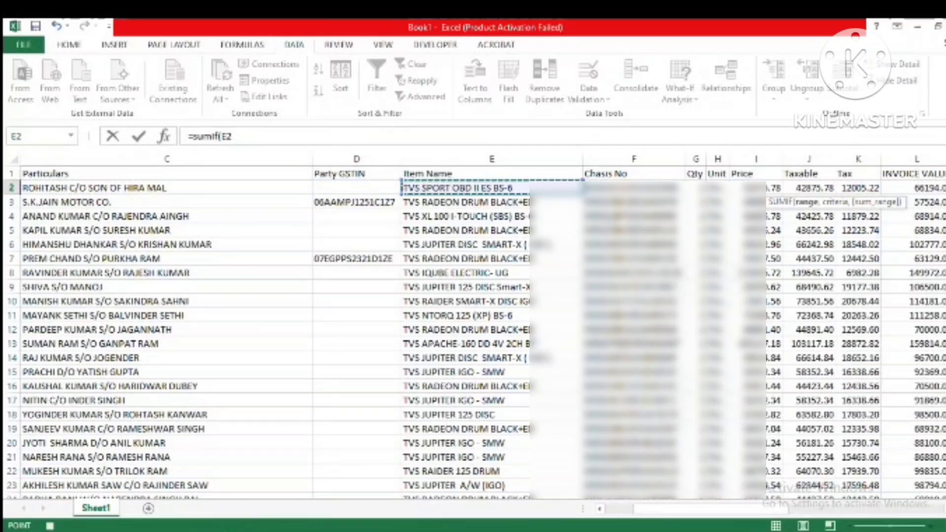
{"action": "key", "text": "shift+Down"}
{"action": "key", "text": "shift+Down"}
{"action": "key", "text": "shift+Down"}
{"action": "key", "text": "shift+Down"}
{"action": "key", "text": "shift+Down"}
{"action": "key", "text": "shift+Down"}
{"action": "key", "text": "shift+Down"}
{"action": "key", "text": "shift+Down"}
{"action": "key", "text": "shift+Down"}
{"action": "key", "text": "shift+Down"}
{"action": "key", "text": "shift+Down"}
{"action": "key", "text": "shift+Down"}
{"action": "key", "text": "shift+Down"}
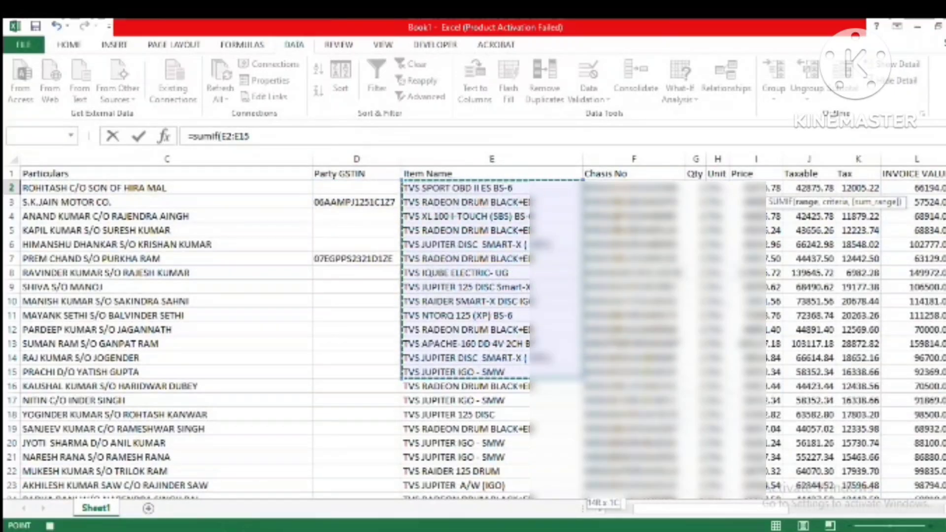
{"action": "key", "text": "ctrl+shift+Down"}
{"action": "type", "text": ","}
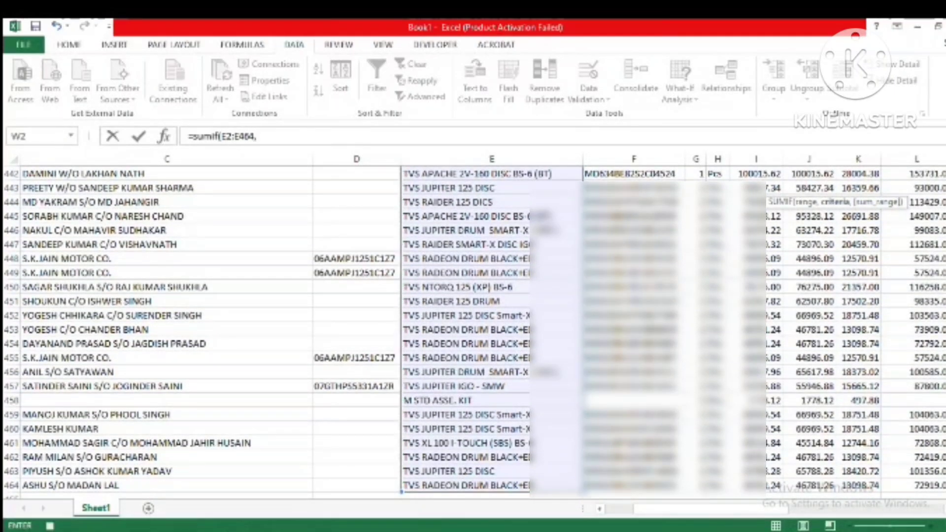
Step: Set T2, the first vehicle's item name, as the criteria in W2's SUMIF formula
{"action": "key", "text": "Left"}
{"action": "key", "text": "Left"}
{"action": "key", "text": "Left"}
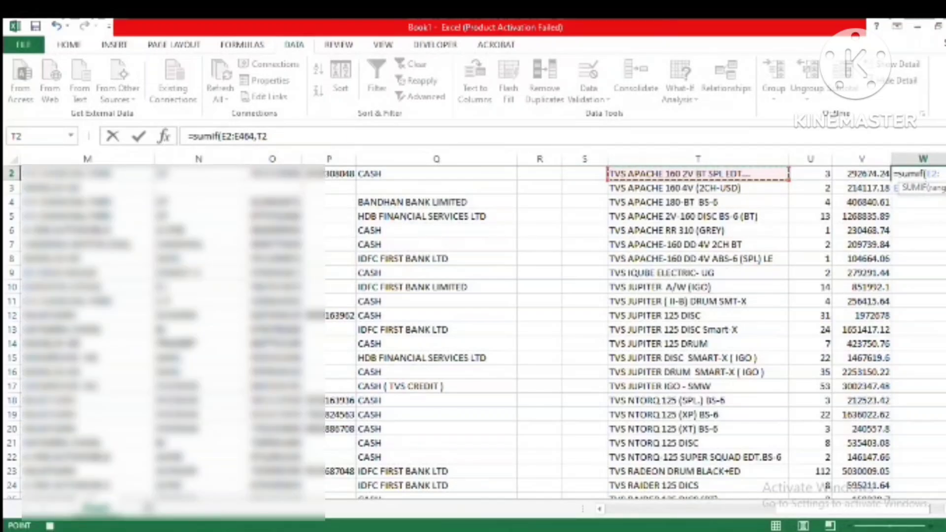
{"action": "type", "text": ","}
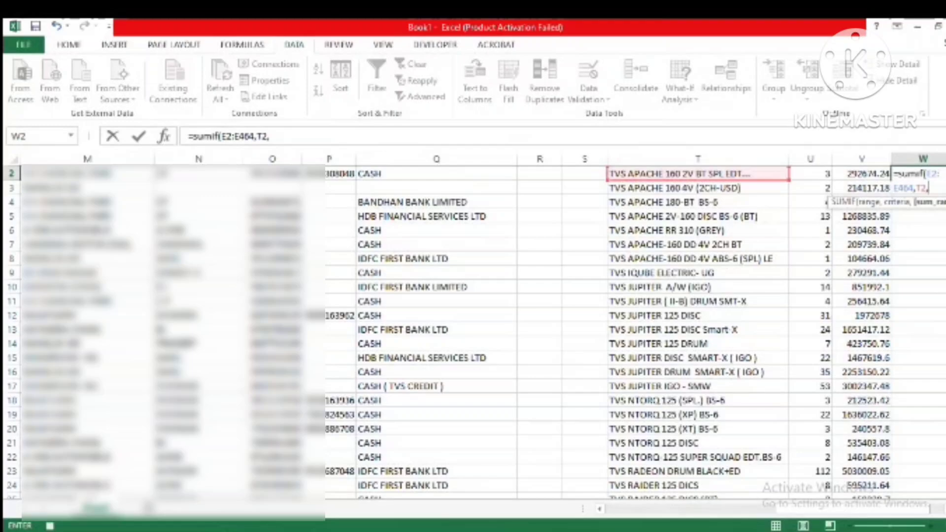
Step: Complete W2's SUMIF formula with K2:K464 as the sum range
{"action": "key", "text": "Left"}
{"action": "key", "text": "Left"}
{"action": "key", "text": "Left"}
{"action": "key", "text": "Left"}
{"action": "key", "text": "Left"}
{"action": "key", "text": "Left"}
{"action": "key", "text": "Left"}
{"action": "key", "text": "Left"}
{"action": "key", "text": "Left"}
{"action": "key", "text": "Left"}
{"action": "key", "text": "Left"}
{"action": "key", "text": "Left"}
{"action": "key", "text": "Left"}
{"action": "key", "text": "Left"}
{"action": "key", "text": "Left"}
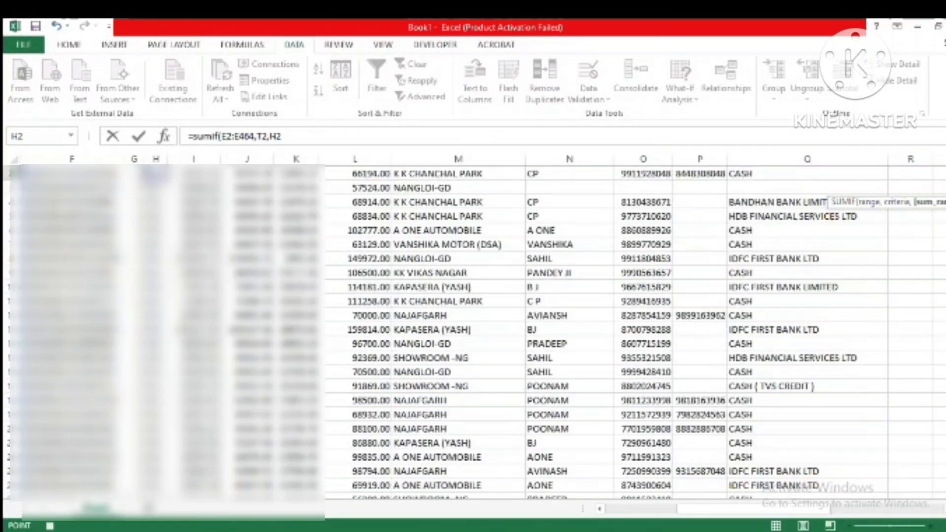
{"action": "key", "text": "Up"}
{"action": "key", "text": "Right"}
{"action": "key", "text": "Right"}
{"action": "key", "text": "Down"}
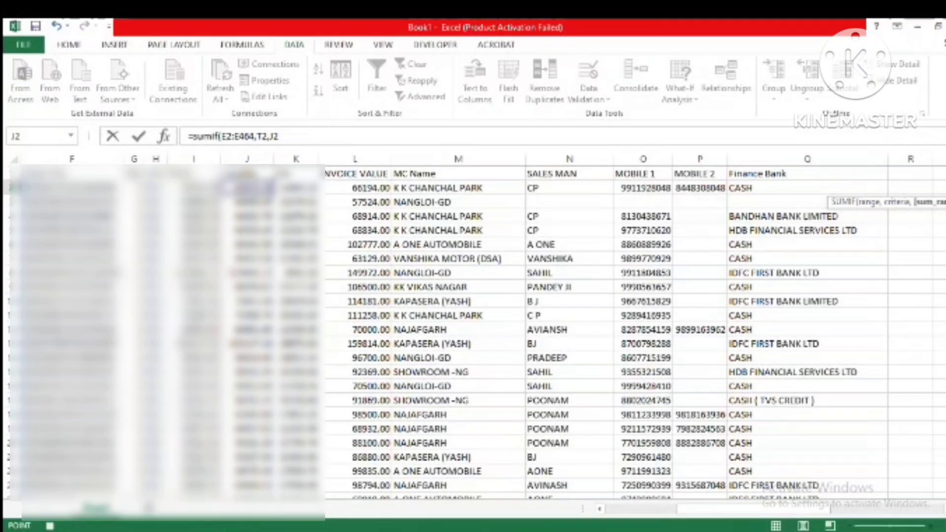
{"action": "key", "text": "Right"}
{"action": "key", "text": "ctrl+shift+Down"}
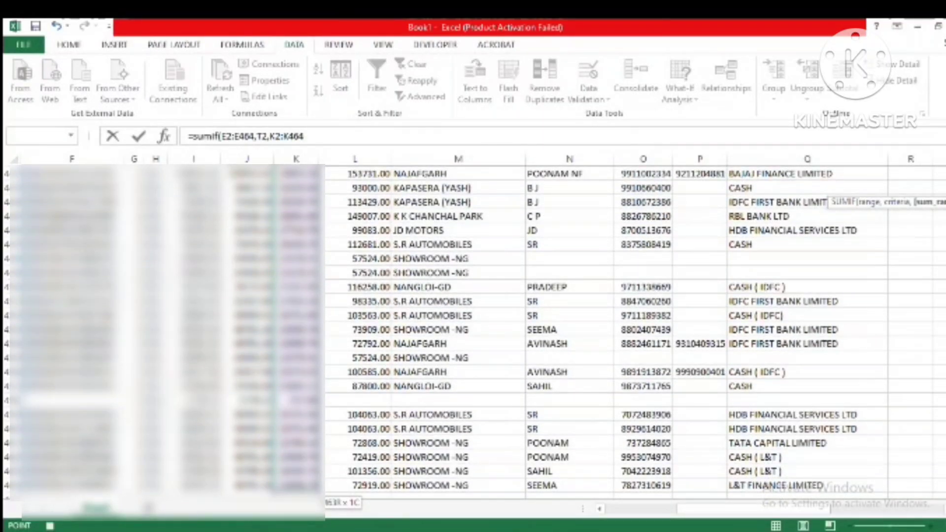
{"action": "key", "text": "ctrl+Return"}
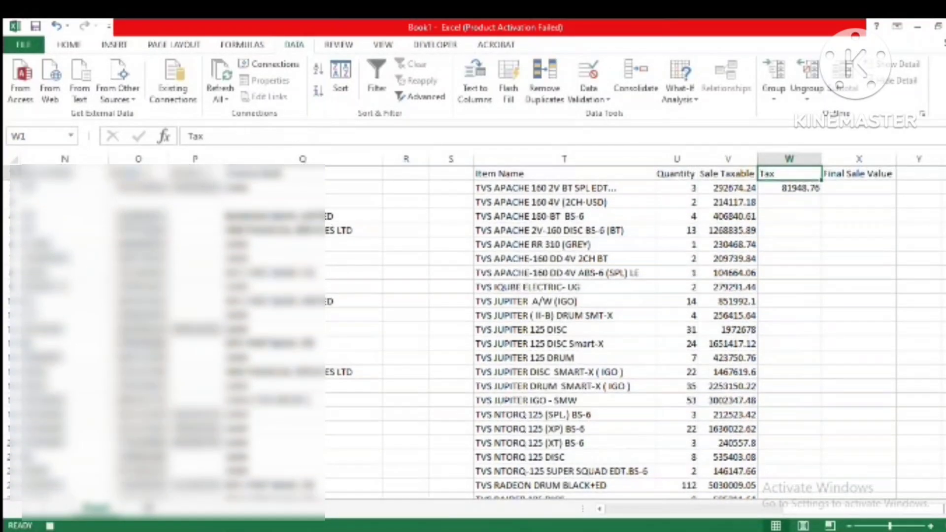
Step: Make the item name range in W2's SUMIF formula absolute, as $E$2:$E$464
{"action": "key", "text": "ctrl+c"}
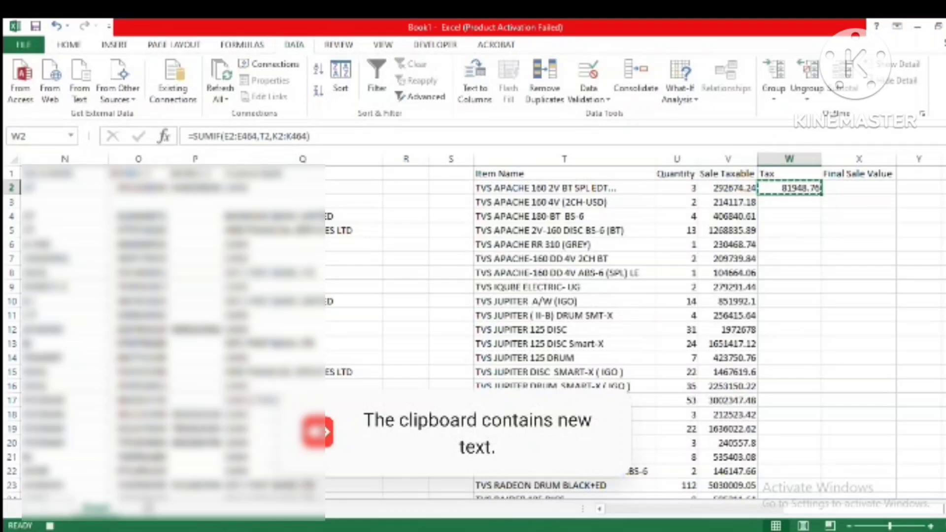
{"action": "key", "text": "F2"}
{"action": "key", "text": "Left"}
{"action": "key", "text": "Left"}
{"action": "key", "text": "Left"}
{"action": "key", "text": "Left"}
{"action": "key", "text": "Left"}
{"action": "key", "text": "Left"}
{"action": "key", "text": "Left"}
{"action": "key", "text": "Left"}
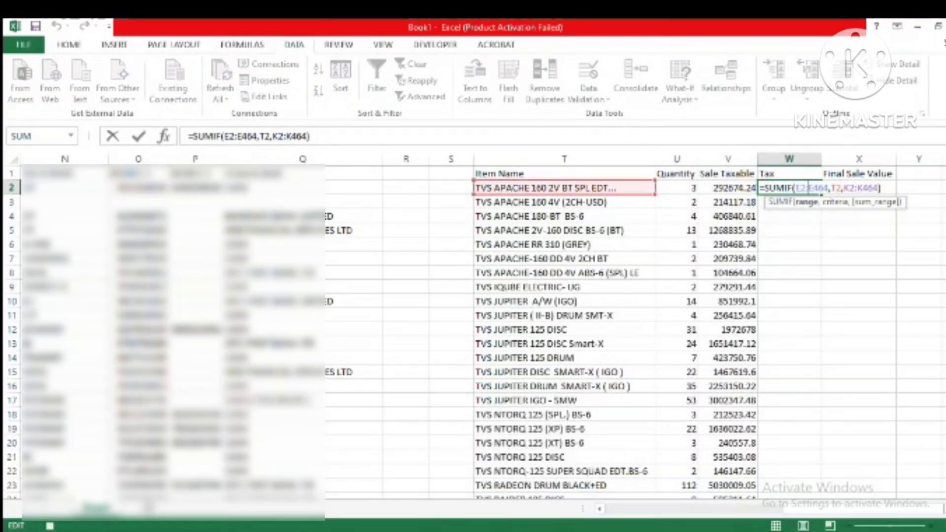
{"action": "type", "text": "$E"}
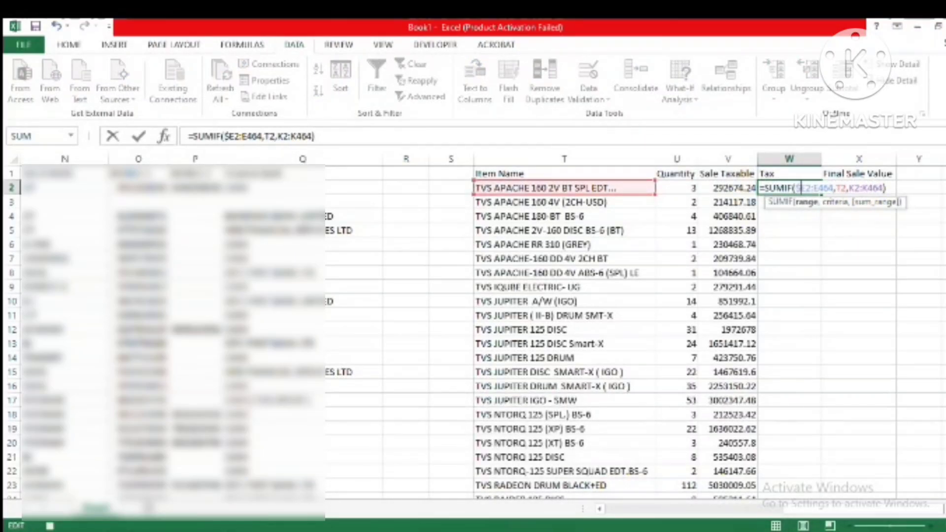
{"action": "type", "text": "$2:"}
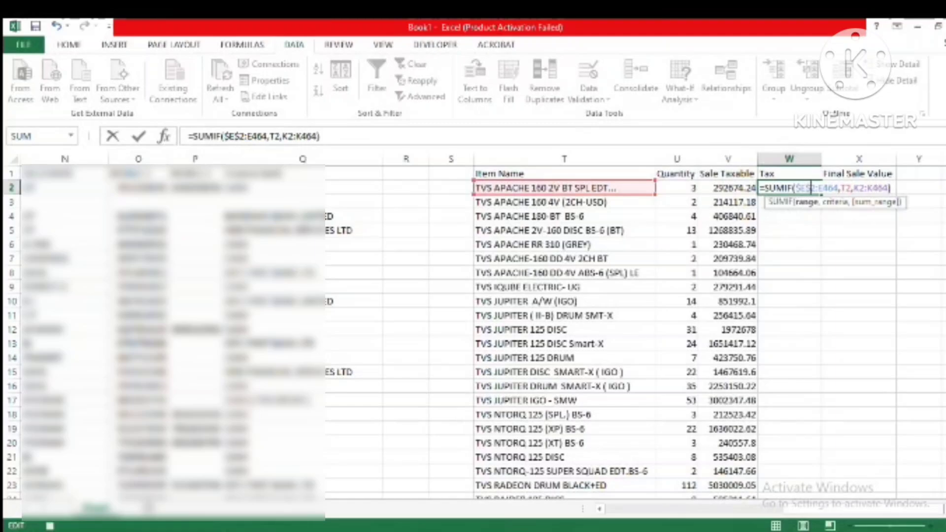
{"action": "type", "text": "$E"}
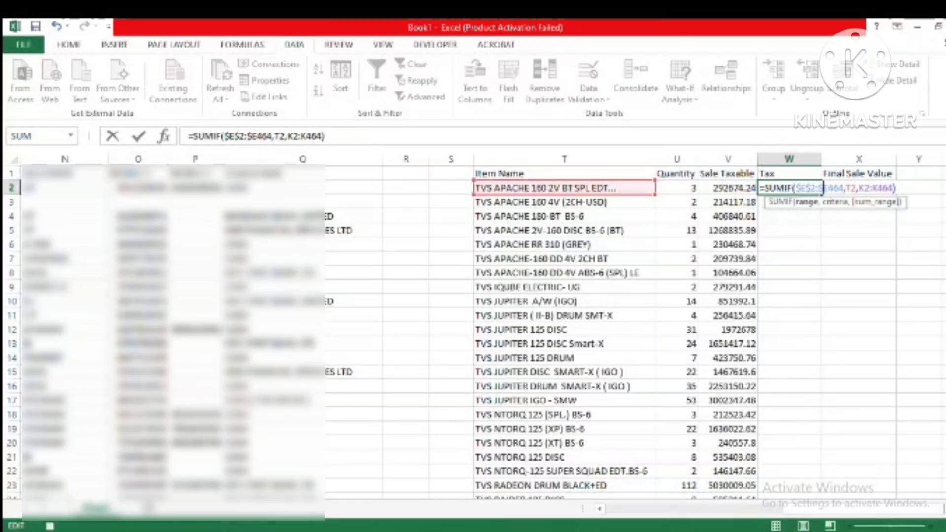
{"action": "type", "text": "$"}
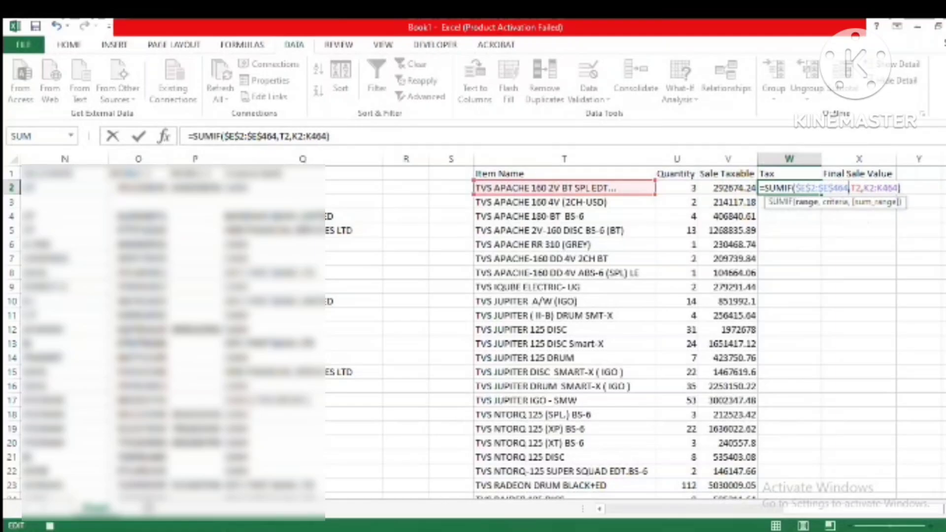
Step: Change the criteria in W2's SUMIF formula to $T2 and the sum range to $K$2:$K$464
{"action": "key", "text": "Right"}
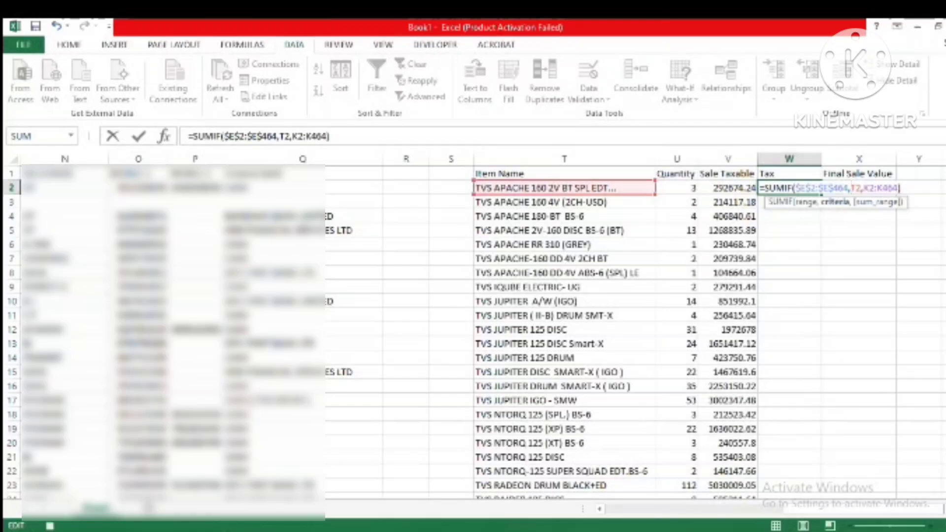
{"action": "type", "text": "$"}
{"action": "key", "text": "Right"}
{"action": "key", "text": "Right"}
{"action": "key", "text": "Right"}
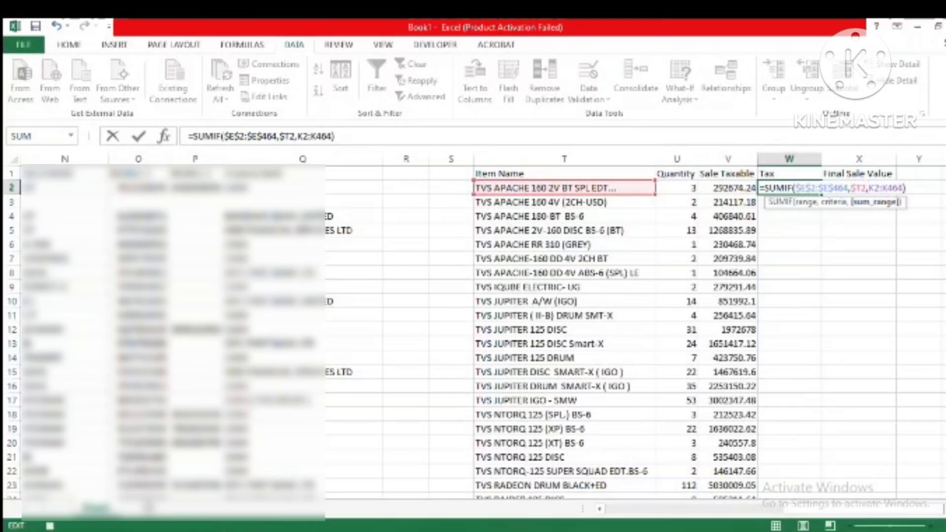
{"action": "type", "text": "$E$2:"}
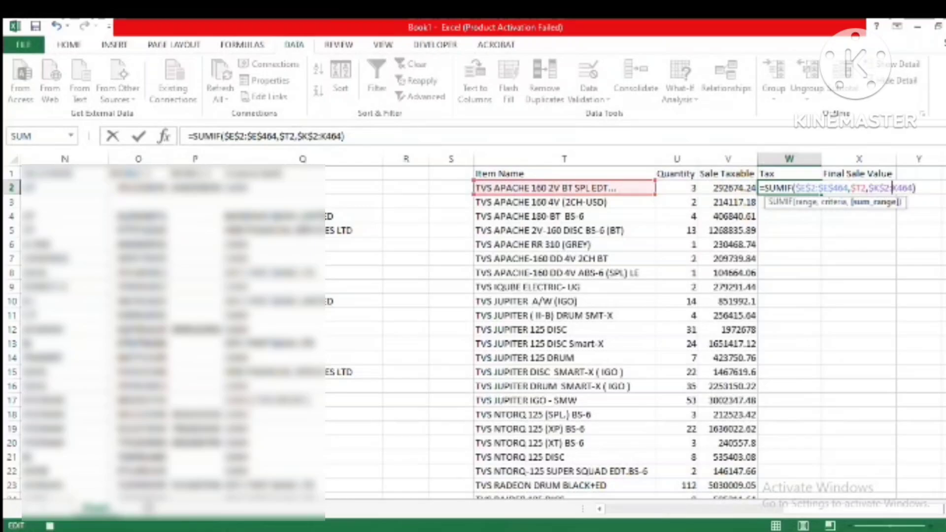
{"action": "type", "text": "$K$"}
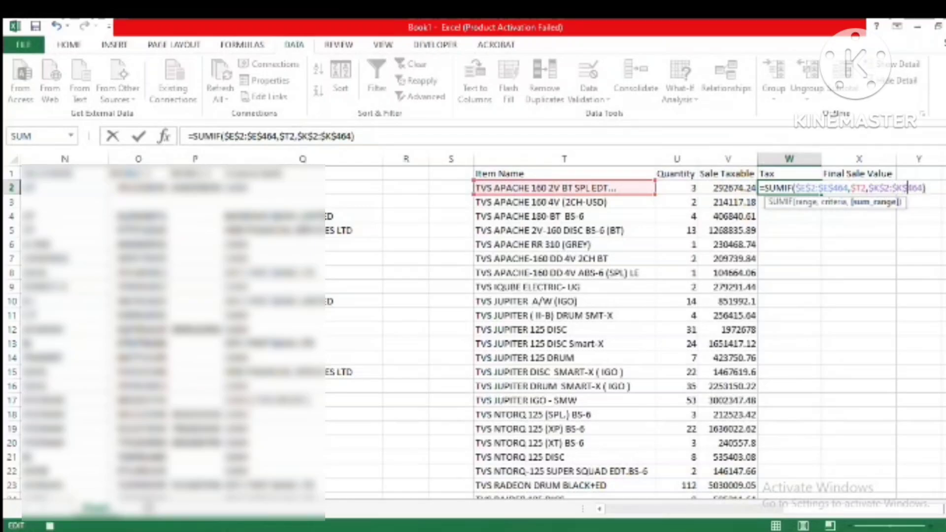
{"action": "key", "text": "Return"}
Step: Copy the SUMIF formula from W2 down the Tax column for all listed vehicles
{"action": "key", "text": "Up"}
{"action": "key", "text": "ctrl+c"}
{"action": "key", "text": "Left"}
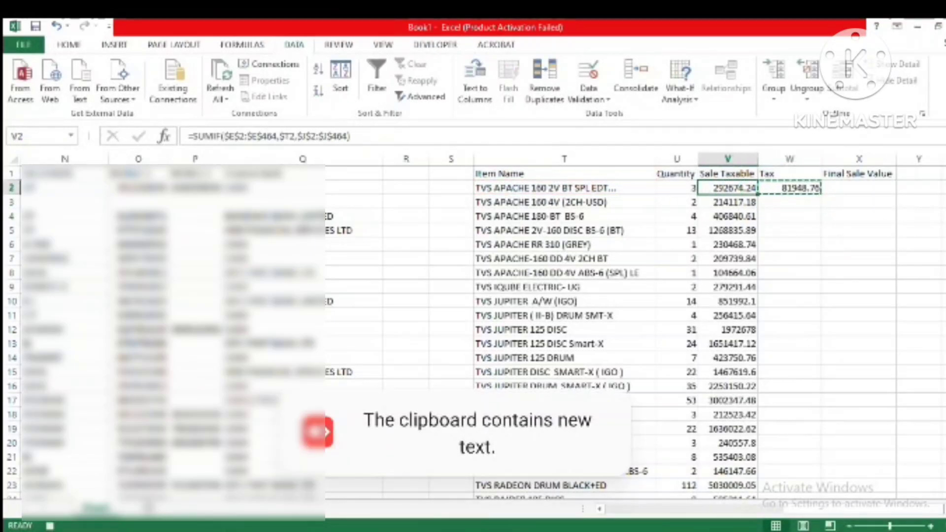
{"action": "key", "text": "Down"}
{"action": "key", "text": "Down"}
{"action": "key", "text": "Down"}
{"action": "key", "text": "Down"}
{"action": "key", "text": "Down"}
{"action": "key", "text": "Down"}
{"action": "key", "text": "Down"}
{"action": "key", "text": "Down"}
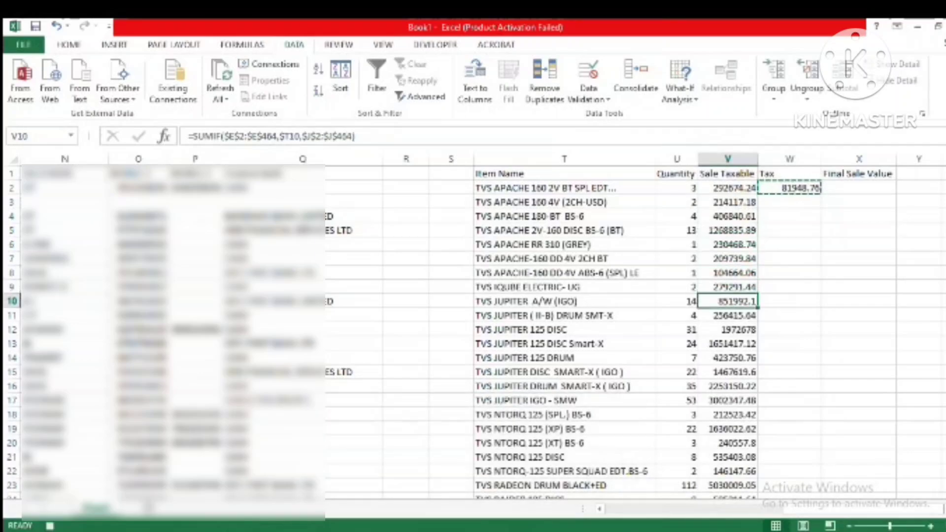
{"action": "key", "text": "Up"}
{"action": "key", "text": "Up"}
{"action": "key", "text": "Right"}
{"action": "key", "text": "Up"}
{"action": "key", "text": "Up"}
{"action": "key", "text": "Up"}
{"action": "key", "text": "Up"}
{"action": "key", "text": "Up"}
{"action": "key", "text": "Up"}
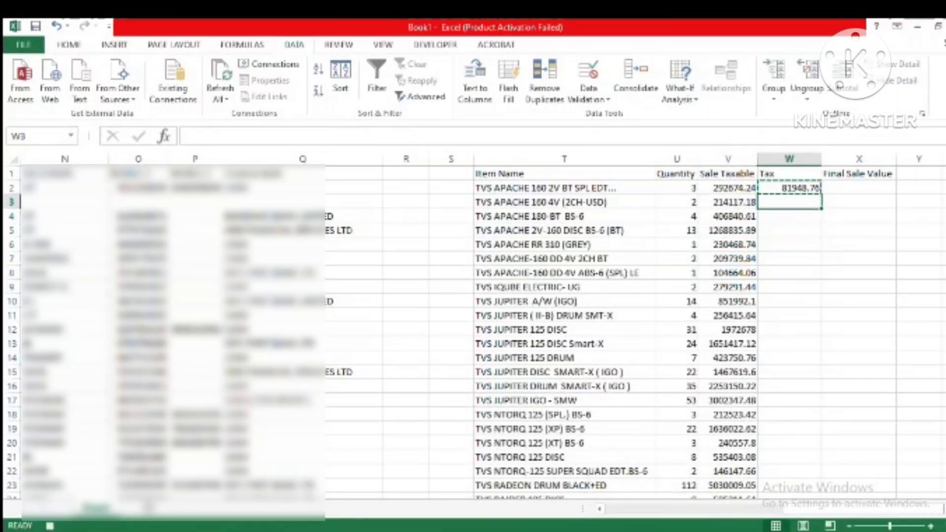
{"action": "key", "text": "shift+Down"}
{"action": "key", "text": "shift+Down"}
{"action": "key", "text": "shift+Down"}
{"action": "key", "text": "shift+Down"}
{"action": "key", "text": "shift+Down"}
{"action": "key", "text": "shift+Down"}
{"action": "key", "text": "shift+Down"}
{"action": "key", "text": "shift+Down"}
{"action": "key", "text": "shift+Down"}
{"action": "key", "text": "shift+Down"}
{"action": "key", "text": "shift+Down"}
{"action": "key", "text": "shift+Down"}
{"action": "key", "text": "shift+Down"}
{"action": "key", "text": "shift+Down"}
{"action": "key", "text": "shift+Down"}
{"action": "key", "text": "shift+Down"}
{"action": "key", "text": "shift+Down"}
{"action": "key", "text": "shift+Down"}
{"action": "key", "text": "shift+Down"}
{"action": "key", "text": "shift+Down"}
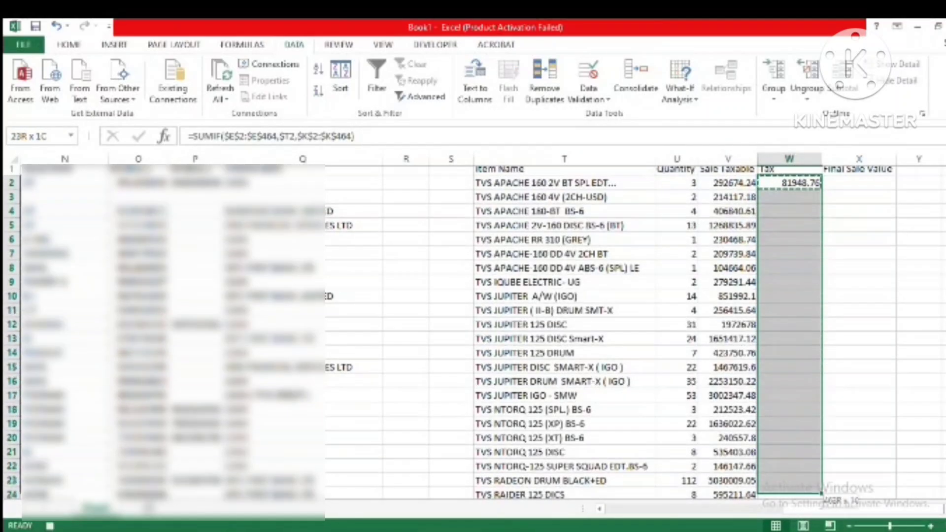
{"action": "left_click_drag", "start_coordinate": [816, 491], "coordinate": [816, 318]}
{"action": "key", "text": "ctrl+v"}
{"action": "key", "text": "Up"}
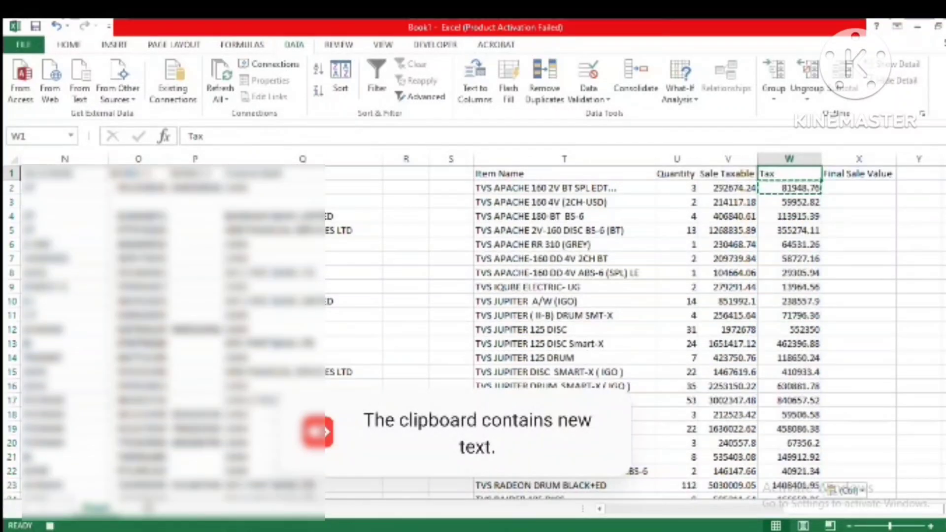
Step: Enter the formula =V2+W2 in X2 under Final Sale Value to add the taxable value and tax
{"action": "key", "text": "Down"}
{"action": "key", "text": "Right"}
{"action": "type", "text": "="}
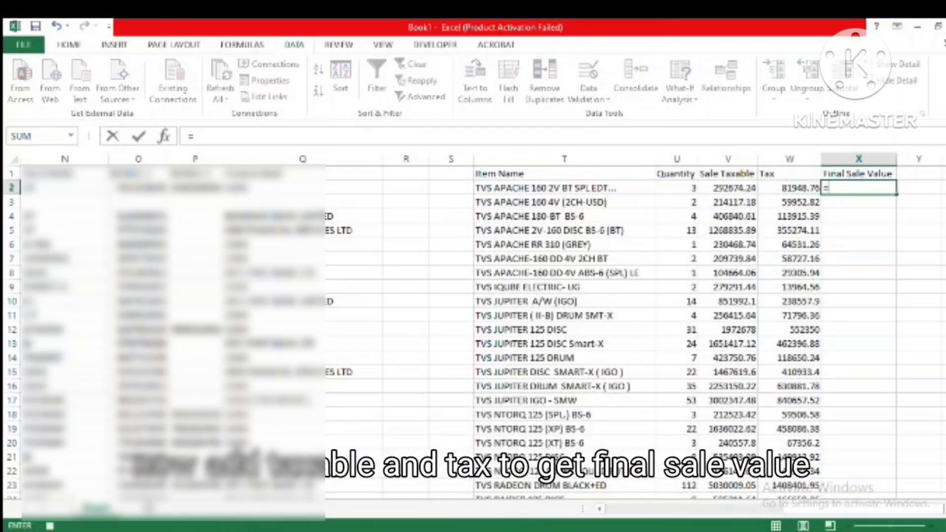
{"action": "key", "text": "Left"}
{"action": "key", "text": "Left"}
{"action": "type", "text": "+"}
{"action": "key", "text": "Left"}
{"action": "key", "text": "Return"}
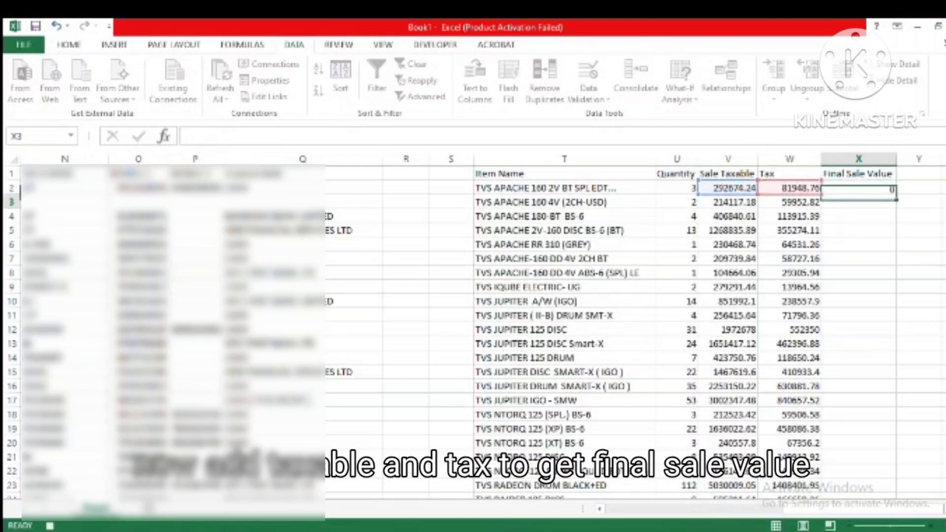
Step: Copy the formula from X2 down the Final Sale Value column to X34, the last vehicle's row
{"action": "key", "text": "Up"}
{"action": "key", "text": "Up"}
{"action": "key", "text": "Down"}
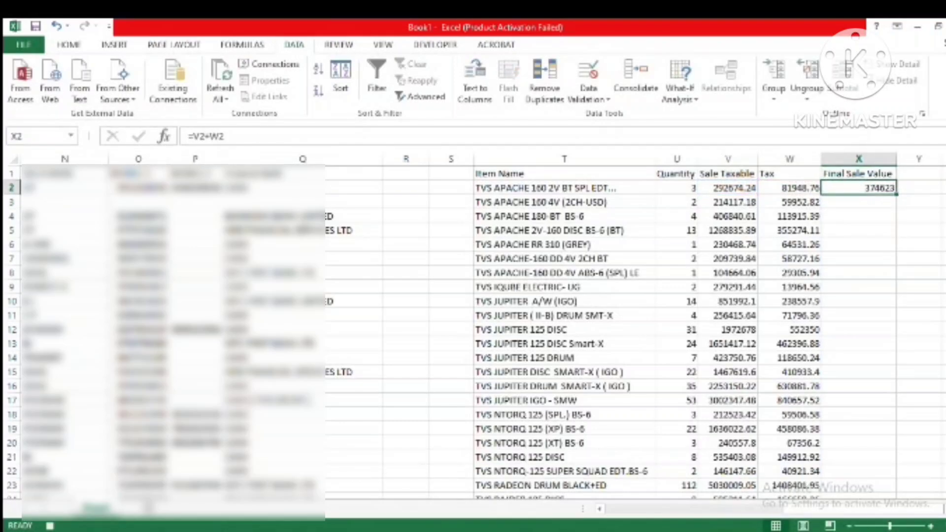
{"action": "key", "text": "ctrl+c"}
{"action": "key", "text": "Left"}
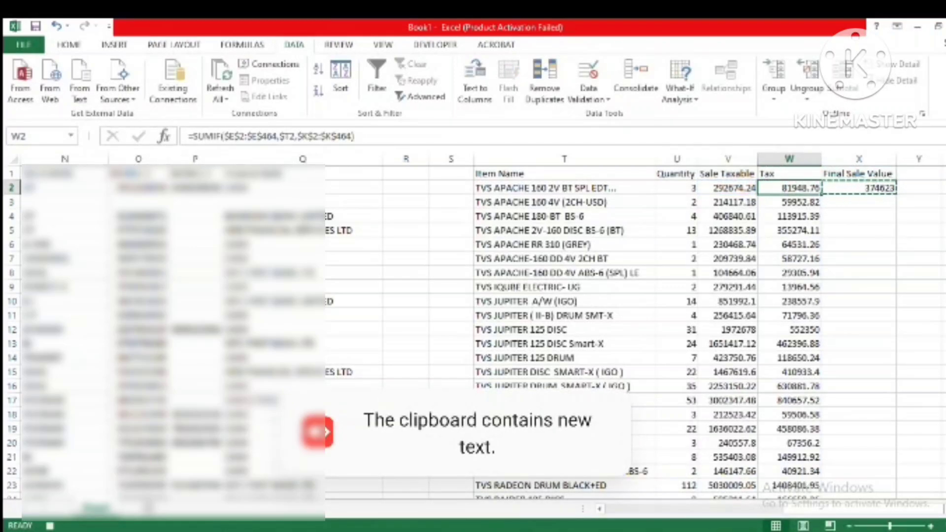
{"action": "key", "text": "Down"}
{"action": "key", "text": "Down"}
{"action": "key", "text": "Down"}
{"action": "key", "text": "Down"}
{"action": "key", "text": "Down"}
{"action": "key", "text": "Down"}
{"action": "key", "text": "Down"}
{"action": "key", "text": "Down"}
{"action": "key", "text": "Down"}
{"action": "key", "text": "Down"}
{"action": "key", "text": "Down"}
{"action": "key", "text": "Down"}
{"action": "key", "text": "Down"}
{"action": "key", "text": "Down"}
{"action": "key", "text": "Down"}
{"action": "key", "text": "Down"}
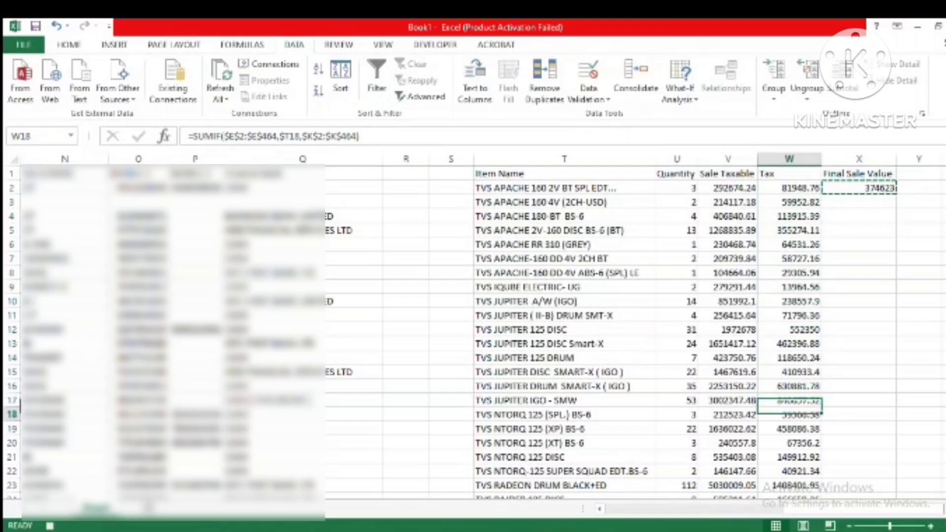
{"action": "key", "text": "Down"}
{"action": "key", "text": "Down"}
{"action": "key", "text": "Down"}
{"action": "key", "text": "Down"}
{"action": "key", "text": "Down"}
{"action": "key", "text": "Down"}
{"action": "key", "text": "Down"}
{"action": "key", "text": "Down"}
{"action": "key", "text": "Down"}
{"action": "key", "text": "Down"}
{"action": "key", "text": "Down"}
{"action": "key", "text": "Down"}
{"action": "key", "text": "Down"}
{"action": "key", "text": "Down"}
{"action": "key", "text": "Down"}
{"action": "key", "text": "Down"}
{"action": "key", "text": "Down"}
{"action": "key", "text": "Down"}
{"action": "key", "text": "Down"}
{"action": "key", "text": "Down"}
{"action": "key", "text": "Up"}
{"action": "key", "text": "Up"}
{"action": "key", "text": "Up"}
{"action": "key", "text": "Up"}
{"action": "key", "text": "Up"}
{"action": "key", "text": "Up"}
{"action": "key", "text": "Up"}
{"action": "key", "text": "Up"}
{"action": "key", "text": "Up"}
{"action": "key", "text": "Up"}
{"action": "key", "text": "Up"}
{"action": "key", "text": "Up"}
{"action": "key", "text": "Up"}
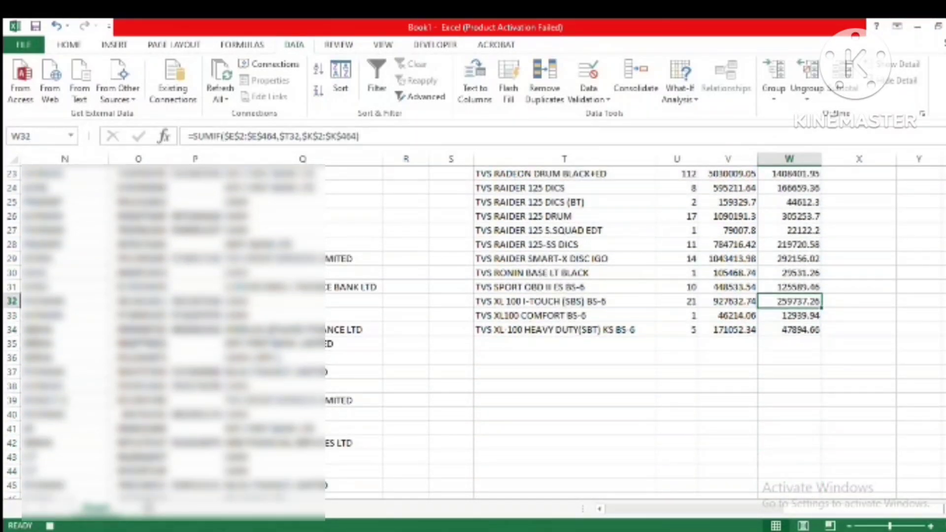
{"action": "key", "text": "Right"}
{"action": "key", "text": "Right"}
{"action": "key", "text": "Down"}
{"action": "key", "text": "Left"}
{"action": "key", "text": "Down"}
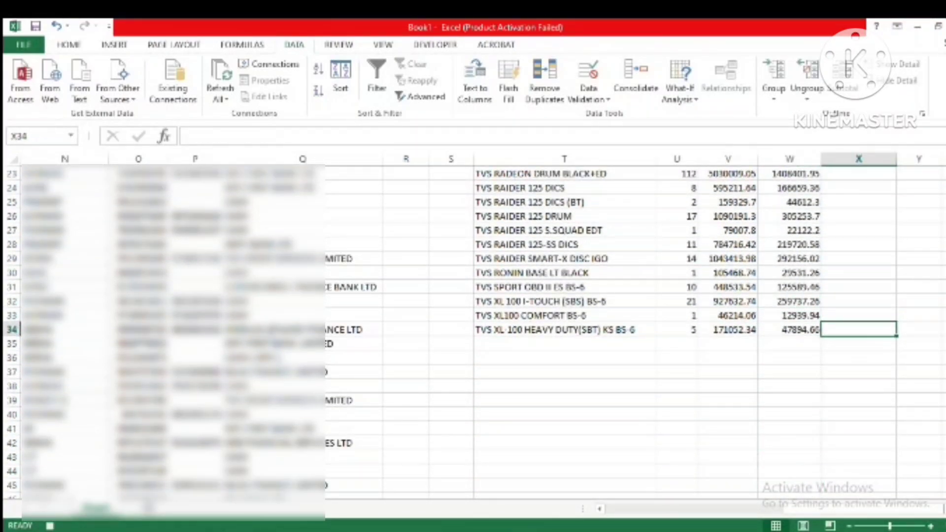
{"action": "key", "text": "shift+Up"}
{"action": "key", "text": "shift+Up"}
{"action": "key", "text": "shift+Up"}
{"action": "key", "text": "shift+Up"}
{"action": "key", "text": "shift+Up"}
{"action": "key", "text": "shift+Up"}
{"action": "key", "text": "shift+Up"}
{"action": "key", "text": "ctrl+shift+Up"}
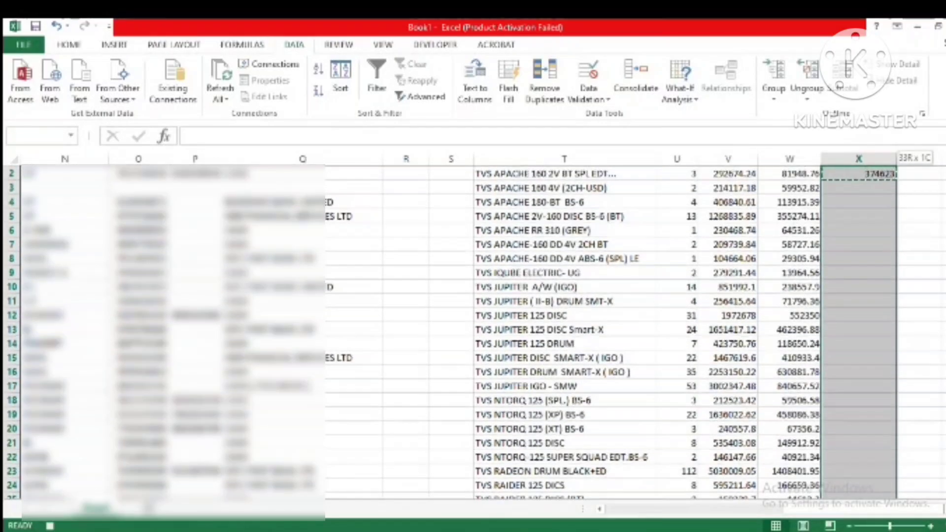
{"action": "key", "text": "ctrl+v"}
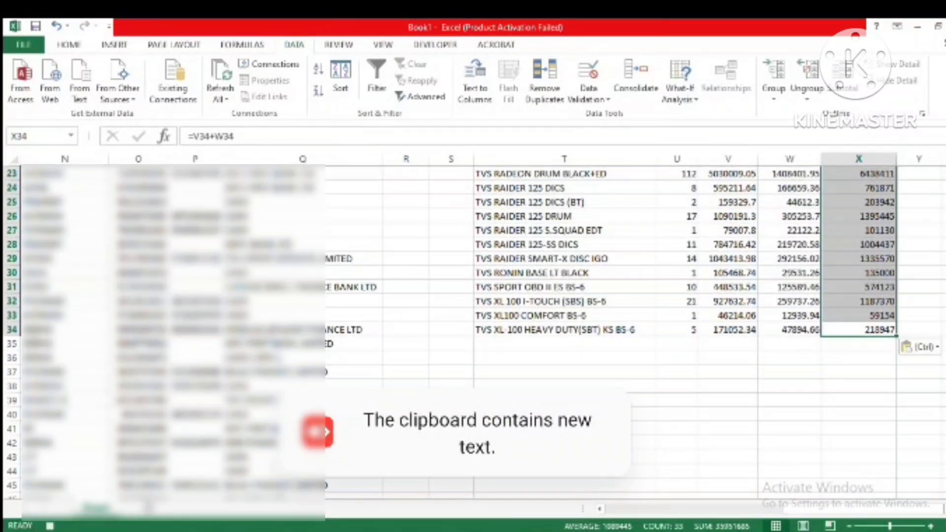
Step: Convert the summary range T1:X34, from Item Name to Final Sale Value, into a table with headers
{"action": "key", "text": "ctrl+Up"}
{"action": "key", "text": "Down"}
{"action": "key", "text": "Left"}
{"action": "key", "text": "Left"}
{"action": "key", "text": "Up"}
{"action": "key", "text": "Left"}
{"action": "key", "text": "Left"}
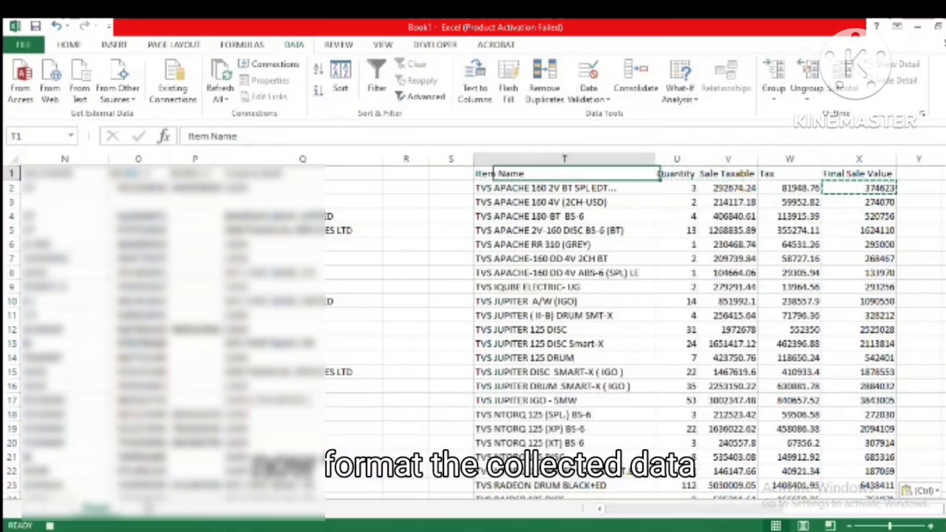
{"action": "key", "text": "shift+Right"}
{"action": "key", "text": "shift+Right"}
{"action": "key", "text": "shift+Right"}
{"action": "key", "text": "shift+Right"}
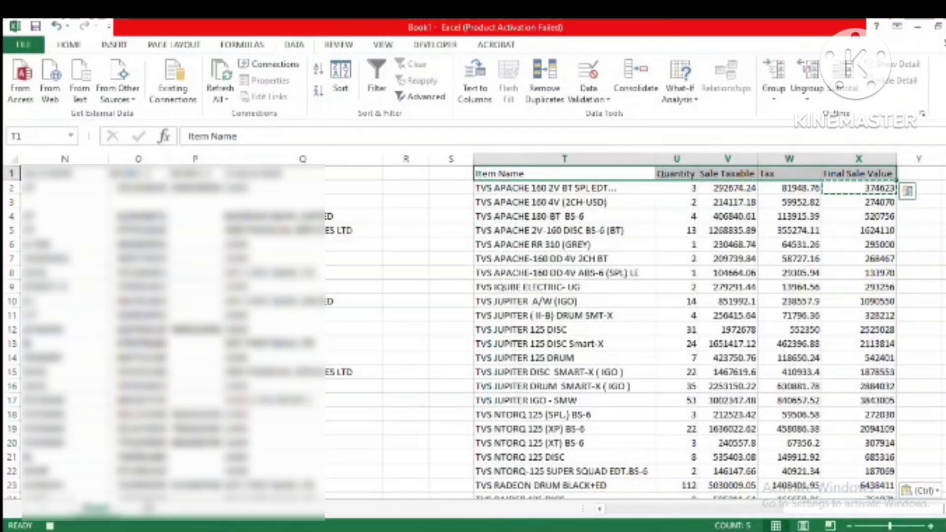
{"action": "key", "text": "ctrl+shift+Down"}
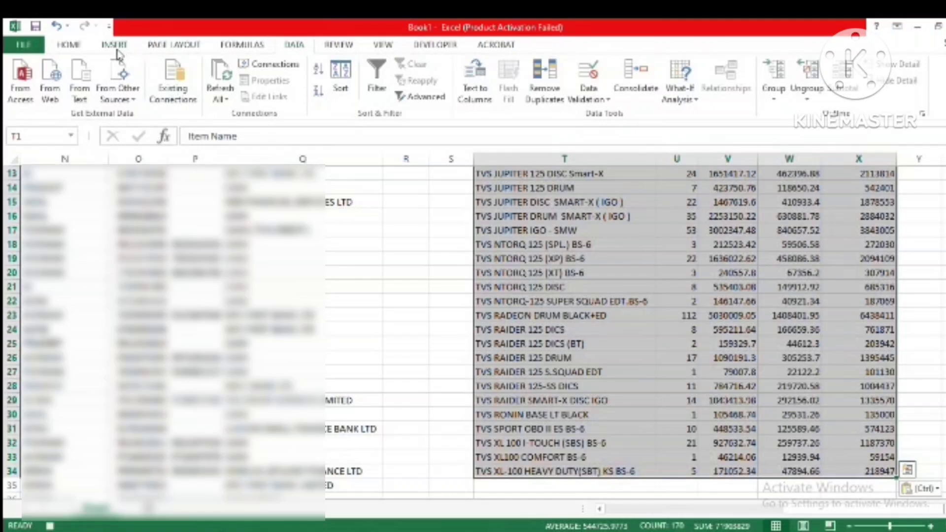
{"action": "left_click", "coordinate": [115, 45]}
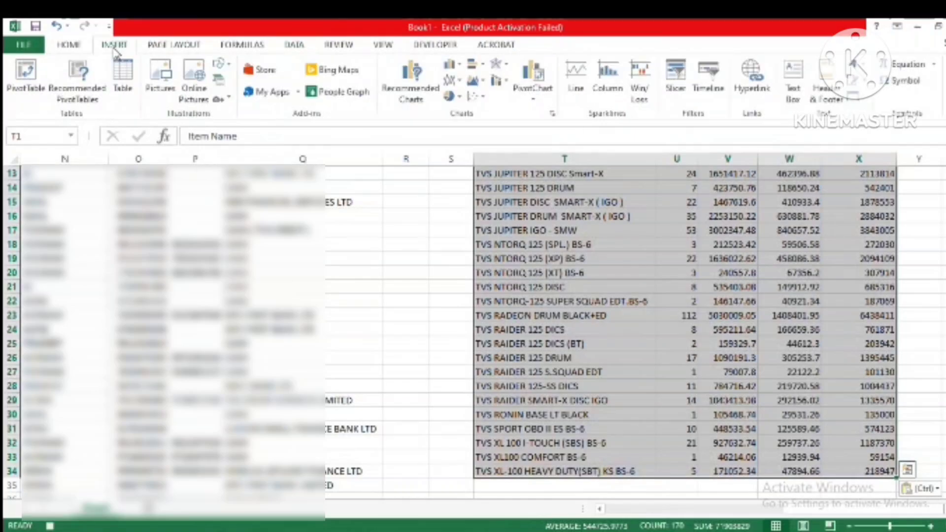
{"action": "left_click", "coordinate": [123, 79]}
{"action": "left_click", "coordinate": [469, 303]}
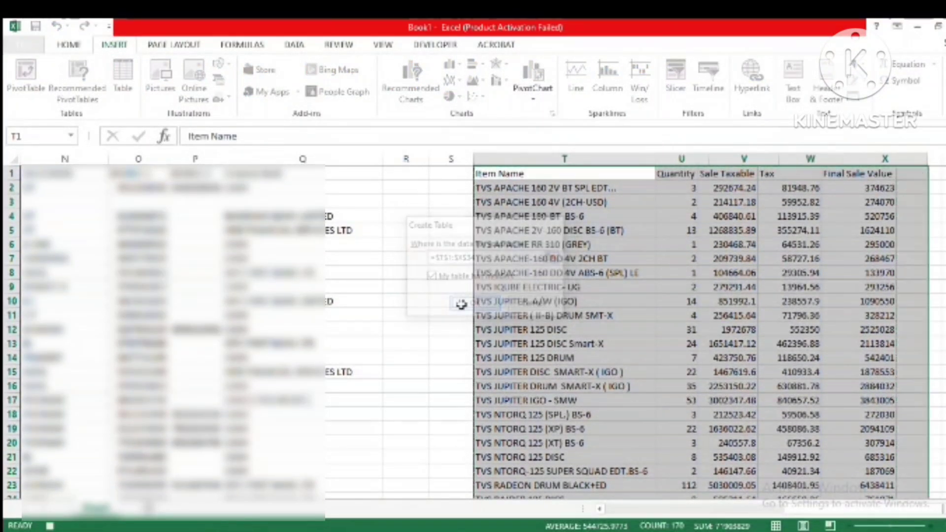
Step: Centre the contents of the summary table T1:X34 both horizontally and vertically
{"action": "left_click", "coordinate": [783, 331]}
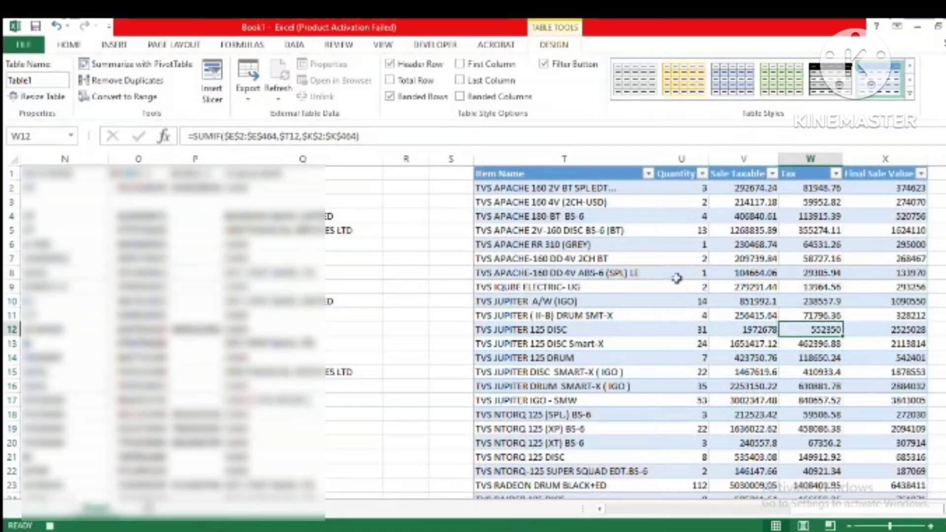
{"action": "left_click", "coordinate": [678, 276]}
{"action": "left_click", "coordinate": [566, 174]}
{"action": "key", "text": "shift+Right"}
{"action": "key", "text": "shift+Right"}
{"action": "key", "text": "shift+Right"}
{"action": "key", "text": "shift+Right"}
{"action": "key", "text": "shift+Right"}
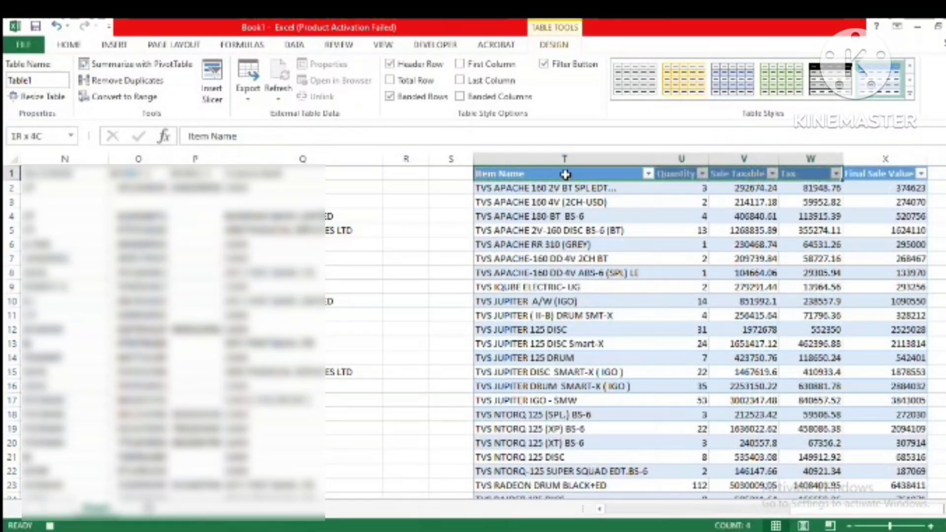
{"action": "key", "text": "shift+Left"}
{"action": "key", "text": "ctrl+shift+Down"}
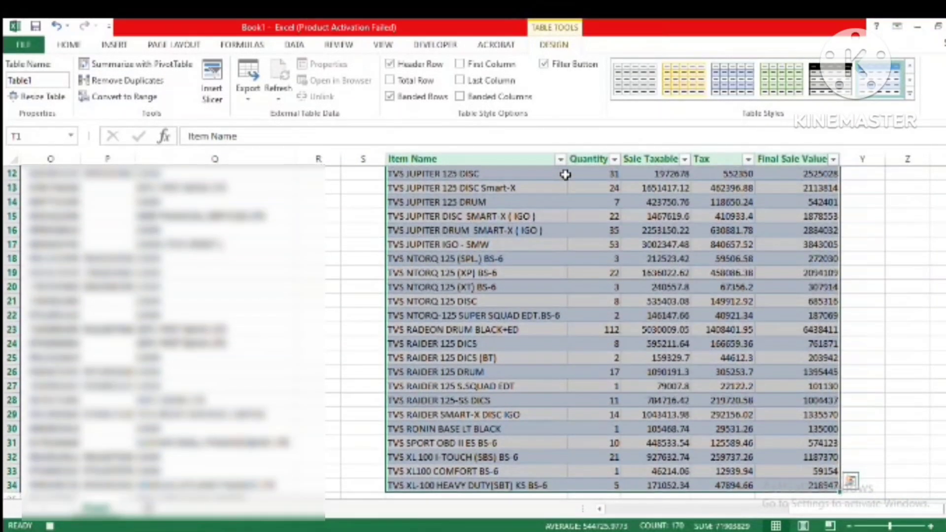
{"action": "left_click", "coordinate": [68, 45]}
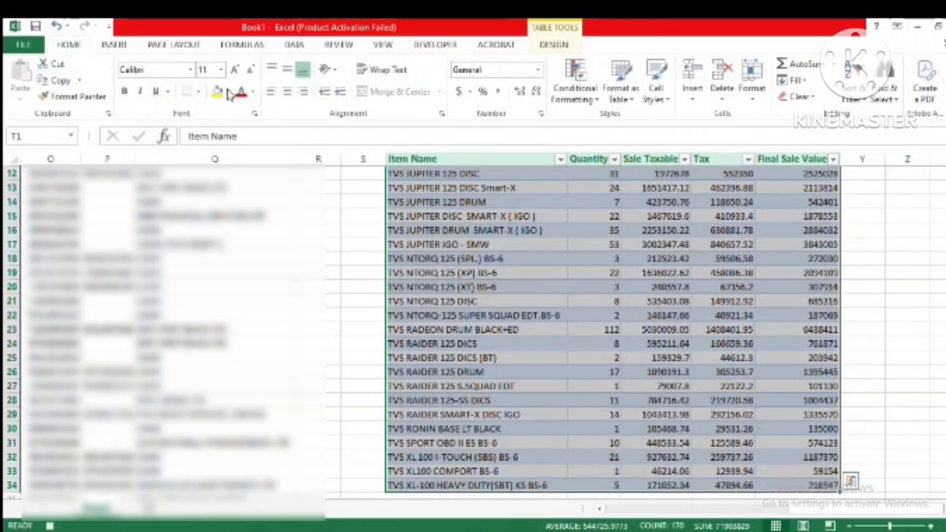
{"action": "left_click", "coordinate": [288, 72]}
{"action": "left_click", "coordinate": [287, 92]}
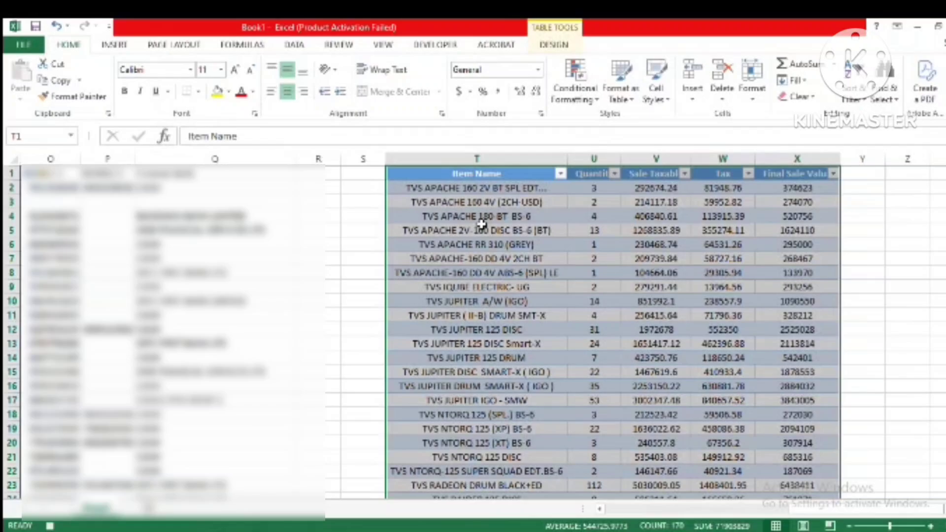
Step: Review the summary table's rows from the Item Name header down to the last vehicle, including the Quantity column
{"action": "left_click", "coordinate": [482, 226]}
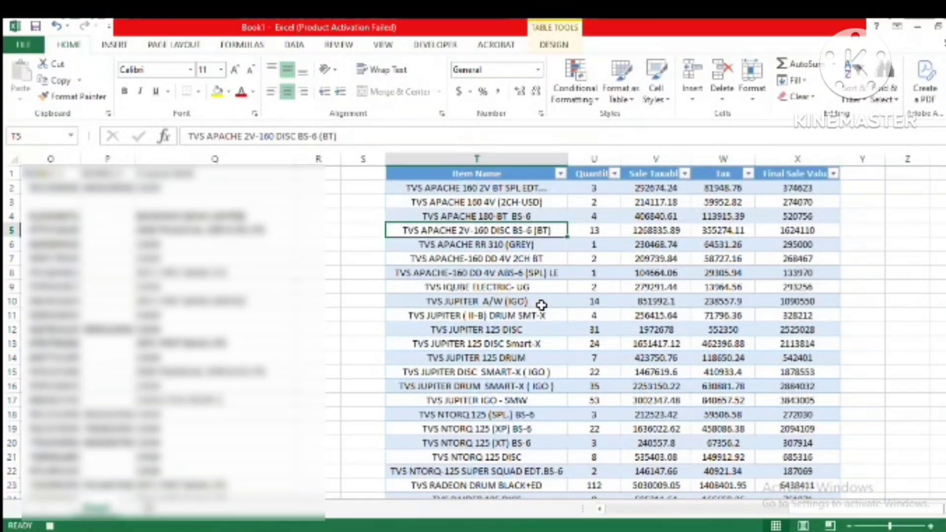
{"action": "scroll", "coordinate": [541, 305], "scroll_direction": "down", "scroll_amount": 8}
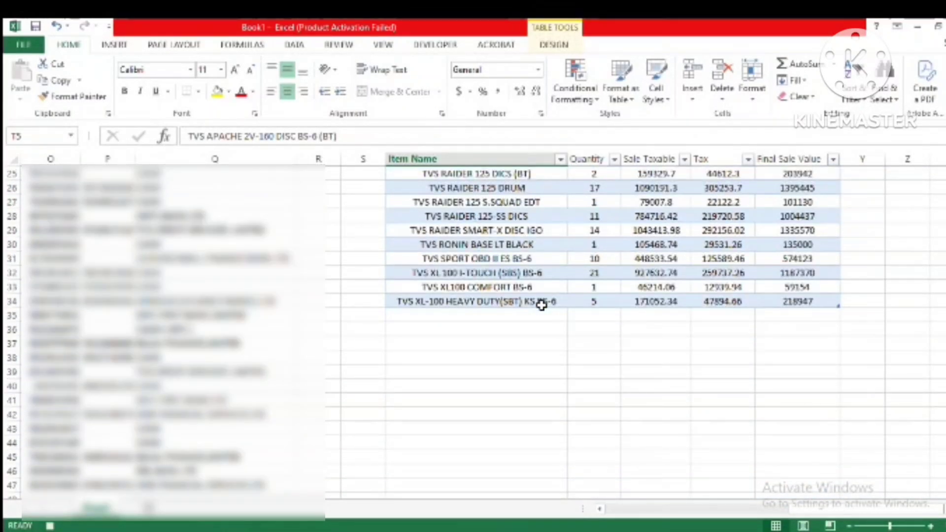
{"action": "scroll", "coordinate": [542, 305], "scroll_direction": "up", "scroll_amount": 8}
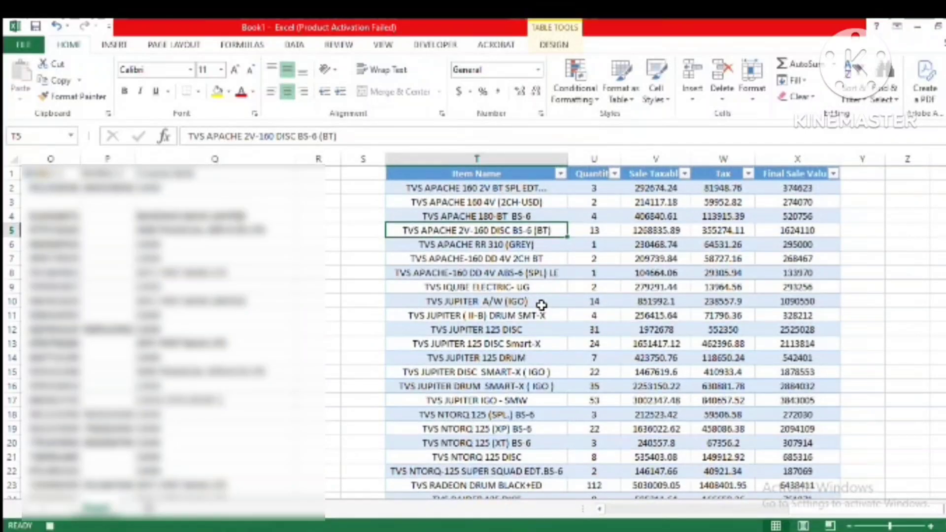
{"action": "left_click", "coordinate": [684, 246]}
{"action": "left_click", "coordinate": [610, 192]}
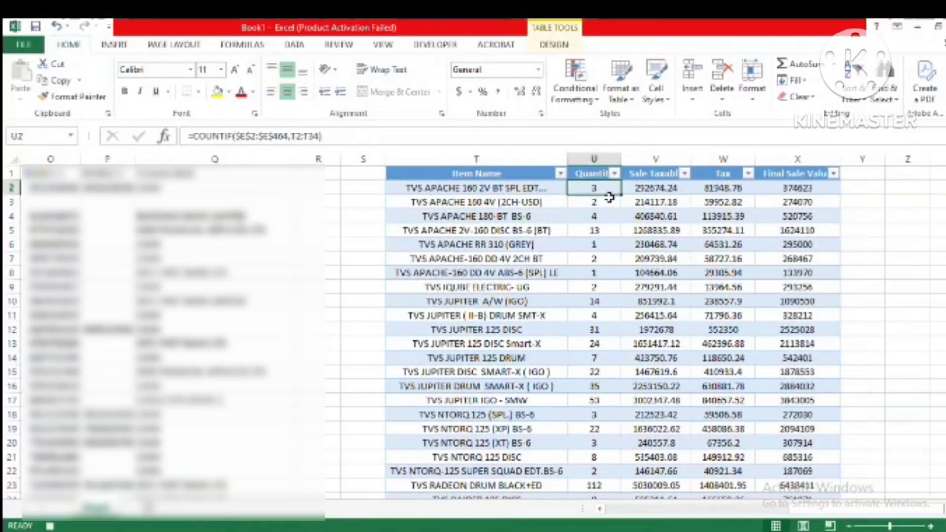
{"action": "left_click_drag", "start_coordinate": [610, 197], "coordinate": [595, 442]}
{"action": "left_click", "coordinate": [505, 387]}
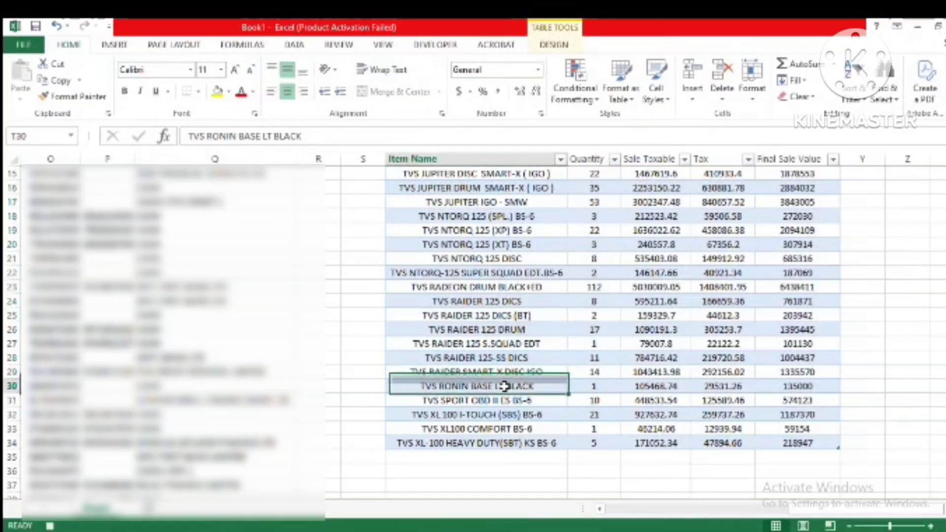
{"action": "key", "text": "Up"}
{"action": "key", "text": "Up"}
{"action": "key", "text": "Up"}
{"action": "key", "text": "Up"}
{"action": "key", "text": "Up"}
{"action": "key", "text": "Up"}
{"action": "key", "text": "Up"}
{"action": "key", "text": "Up"}
{"action": "key", "text": "Up"}
{"action": "key", "text": "Up"}
{"action": "key", "text": "Up"}
{"action": "key", "text": "Up"}
{"action": "key", "text": "Up"}
{"action": "key", "text": "Up"}
{"action": "key", "text": "Up"}
{"action": "key", "text": "Up"}
{"action": "key", "text": "Up"}
{"action": "key", "text": "Up"}
{"action": "key", "text": "Up"}
{"action": "key", "text": "Up"}
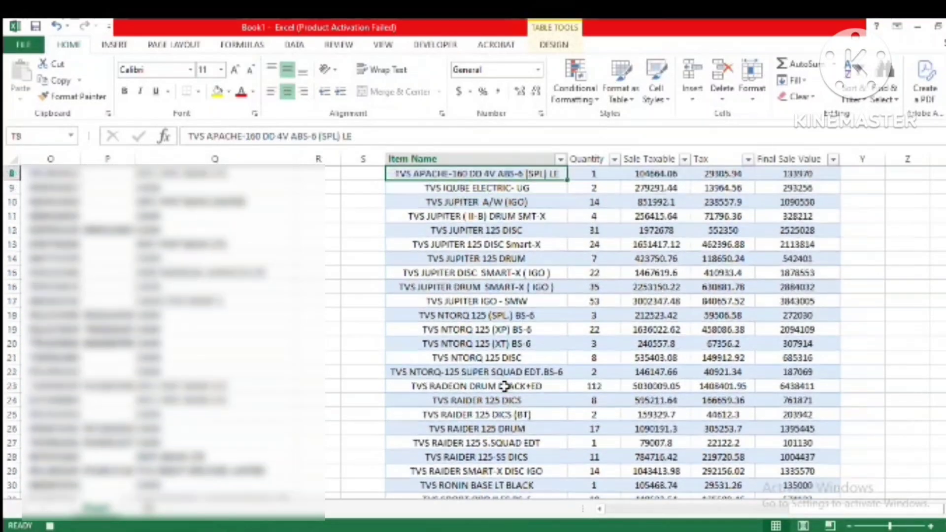
{"action": "key", "text": "Up"}
{"action": "key", "text": "Up"}
{"action": "key", "text": "Up"}
{"action": "key", "text": "Up"}
{"action": "key", "text": "Up"}
{"action": "key", "text": "Up"}
{"action": "key", "text": "Up"}
{"action": "key", "text": "Down"}
{"action": "key", "text": "Down"}
{"action": "key", "text": "Up"}
{"action": "key", "text": "Up"}
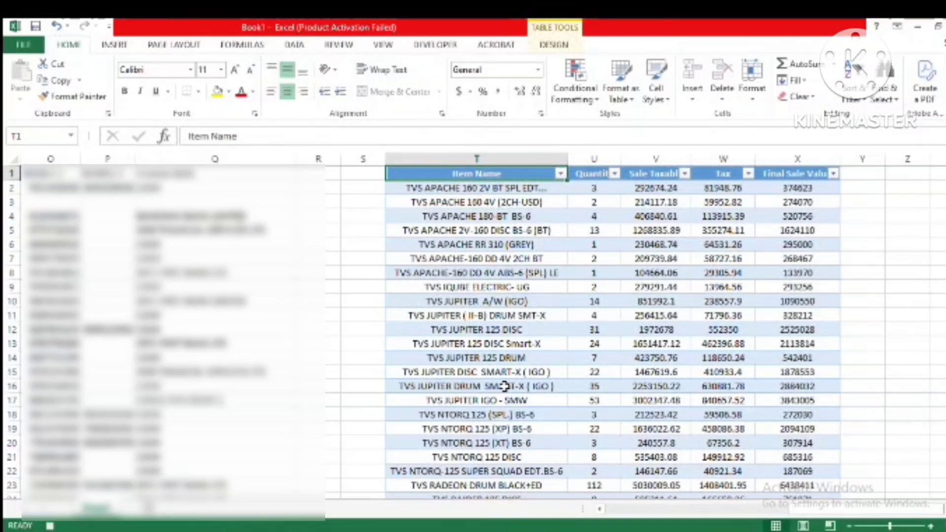
{"action": "key", "text": "Down"}
{"action": "key", "text": "Down"}
{"action": "key", "text": "Down"}
{"action": "key", "text": "Down"}
{"action": "key", "text": "Up"}
{"action": "key", "text": "Up"}
{"action": "key", "text": "Down"}
{"action": "key", "text": "Down"}
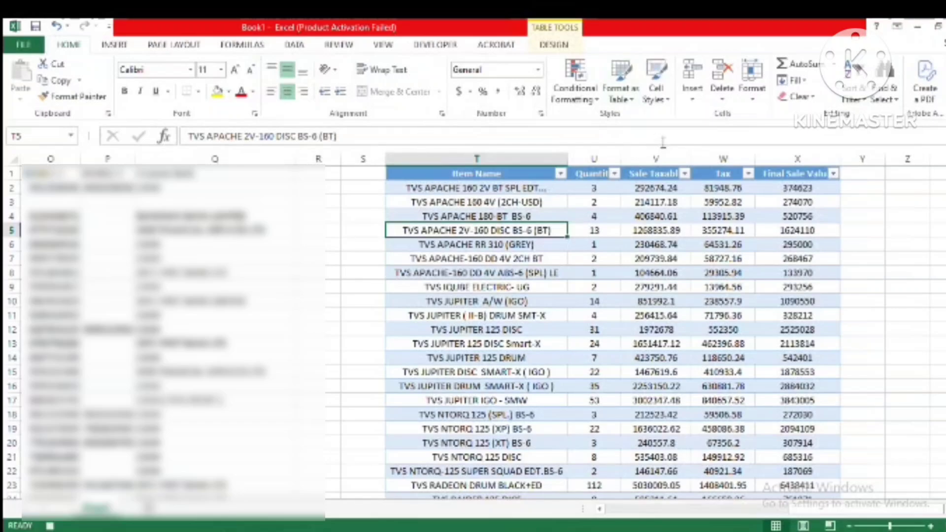
{"action": "left_click", "coordinate": [561, 46]}
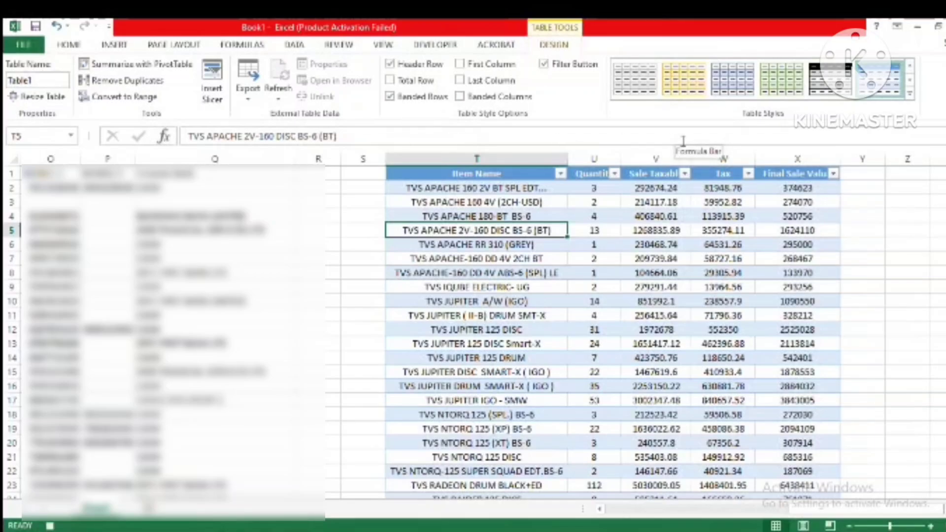
{"action": "left_click", "coordinate": [249, 98]}
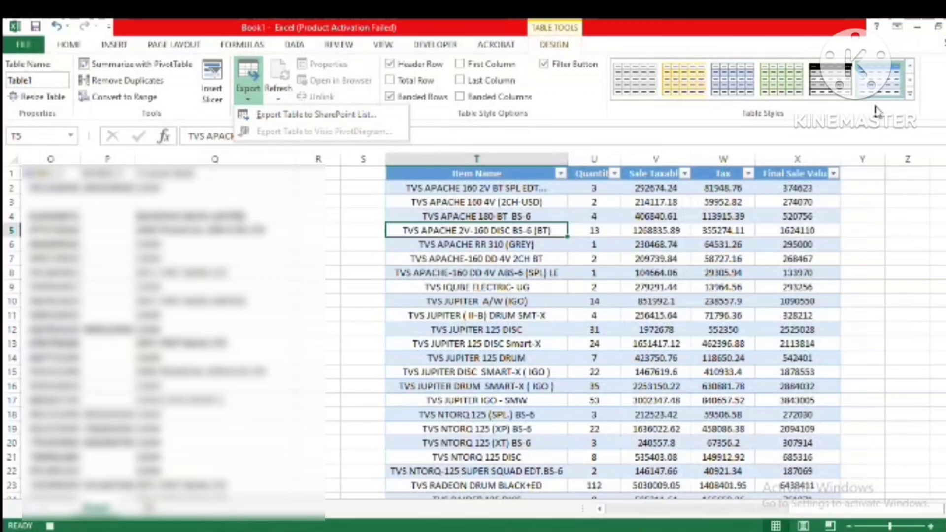
{"action": "left_click", "coordinate": [585, 113]}
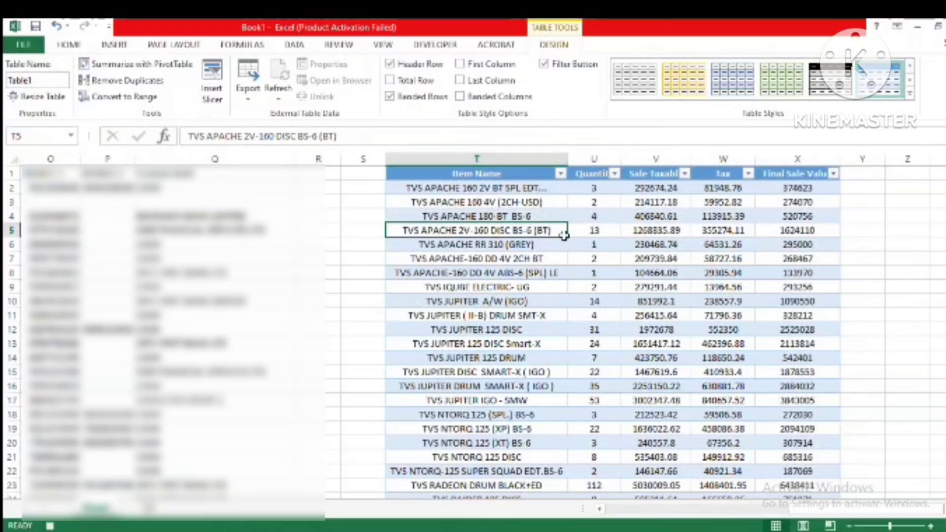
{"action": "left_click", "coordinate": [650, 255]}
{"action": "scroll", "coordinate": [574, 299], "scroll_direction": "down", "scroll_amount": 7}
{"action": "scroll", "coordinate": [574, 299], "scroll_direction": "up", "scroll_amount": 7}
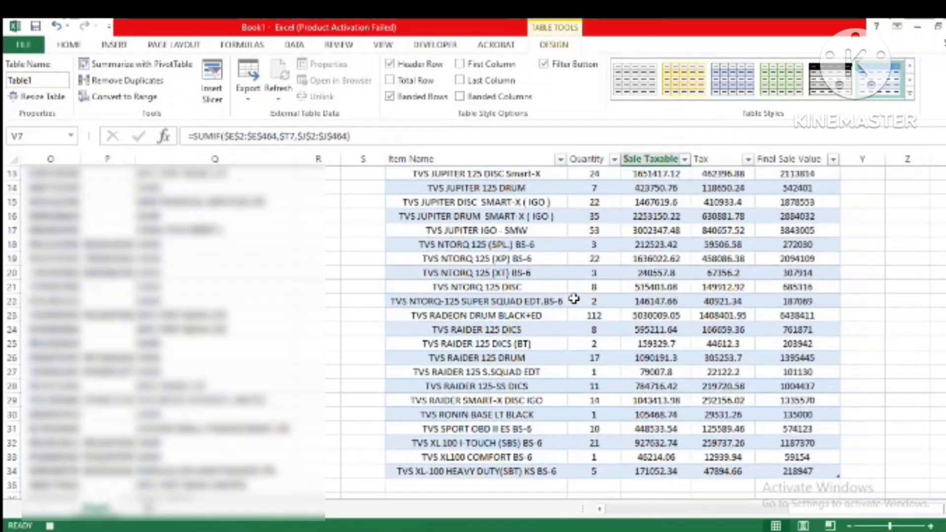
{"action": "left_click", "coordinate": [505, 255]}
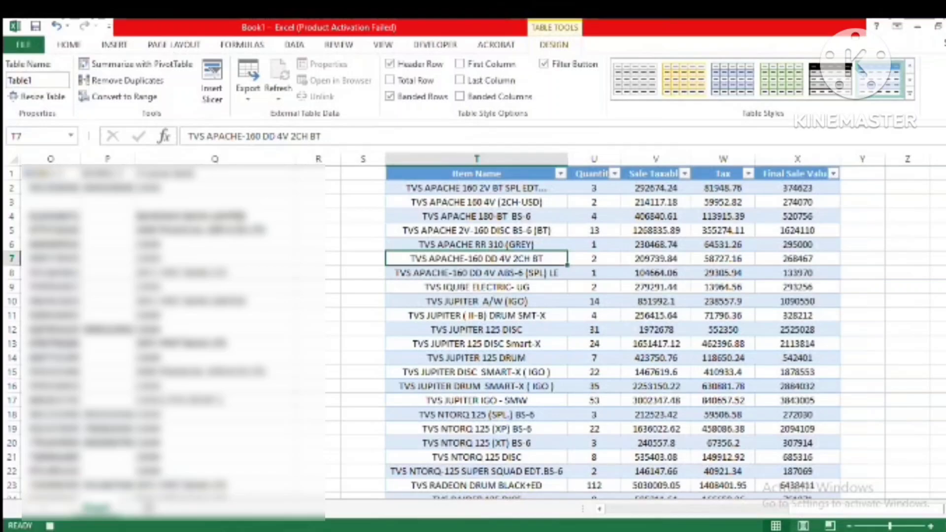
Step: Stop recording the macro now that the summary table is formatted
{"action": "left_click", "coordinate": [114, 45]}
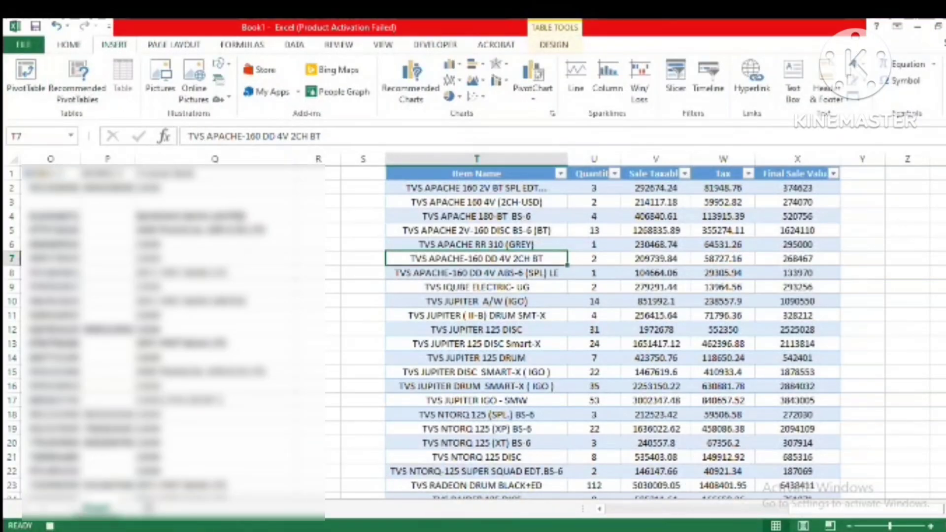
{"action": "left_click", "coordinate": [50, 526]}
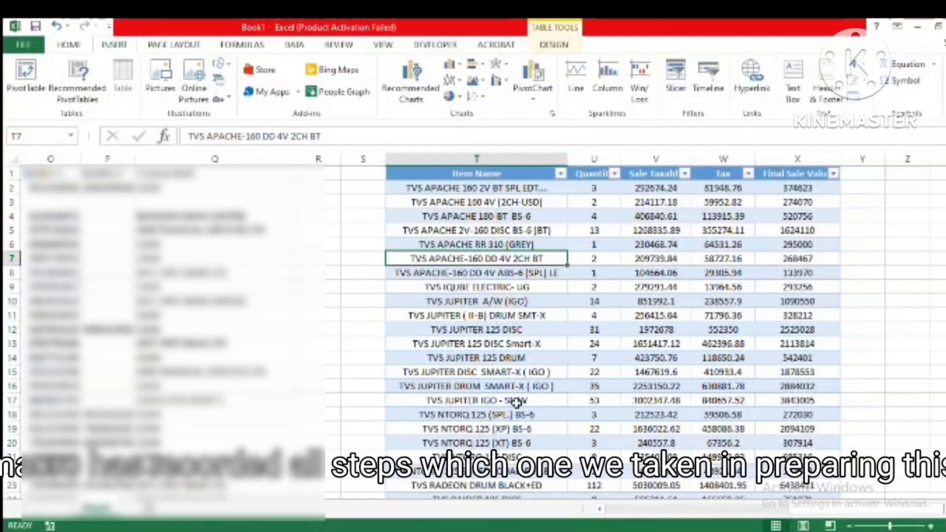
{"action": "left_click", "coordinate": [484, 330]}
{"action": "scroll", "coordinate": [485, 330], "scroll_direction": "down", "scroll_amount": 1}
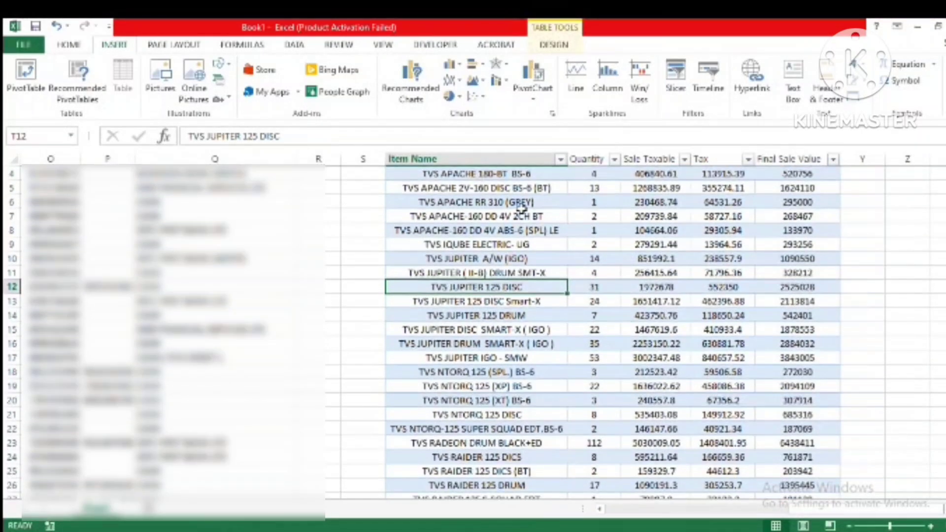
{"action": "left_click", "coordinate": [523, 213]}
{"action": "scroll", "coordinate": [578, 274], "scroll_direction": "up", "scroll_amount": 1}
{"action": "left_click", "coordinate": [547, 189]}
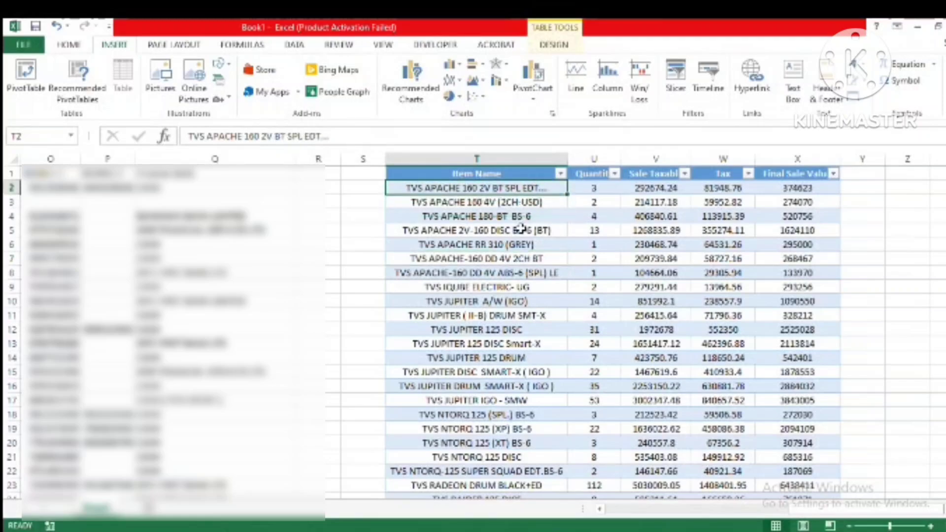
{"action": "left_click", "coordinate": [516, 271]}
{"action": "left_click", "coordinate": [500, 213]}
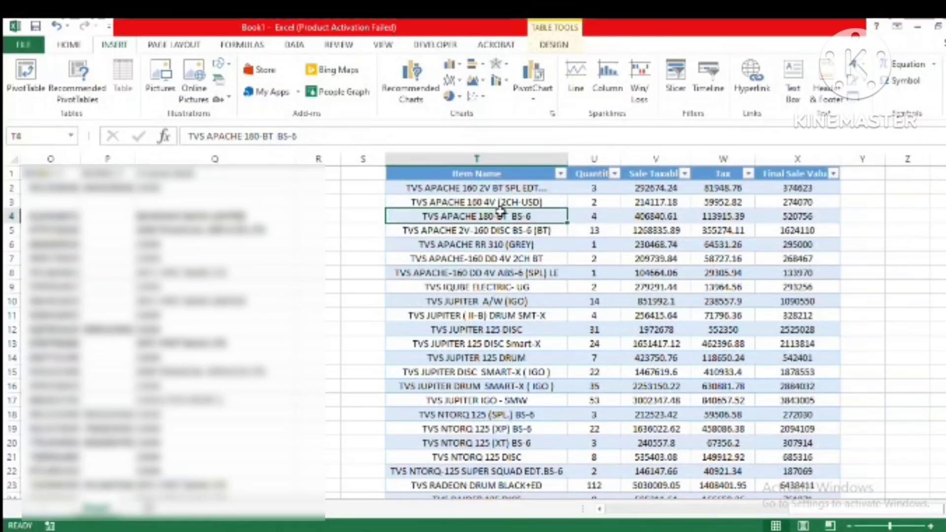
{"action": "left_click", "coordinate": [487, 185]}
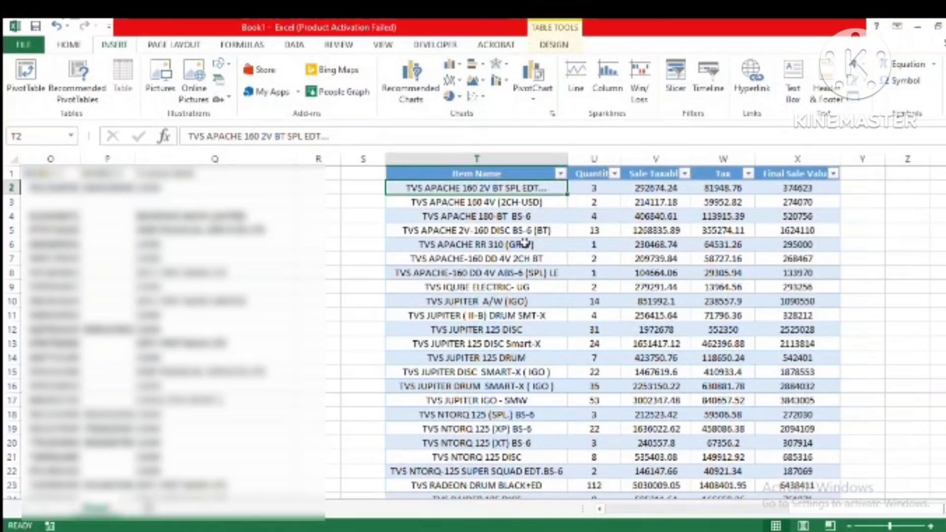
{"action": "left_click", "coordinate": [512, 244]}
{"action": "left_click", "coordinate": [68, 246]}
{"action": "left_click", "coordinate": [511, 271]}
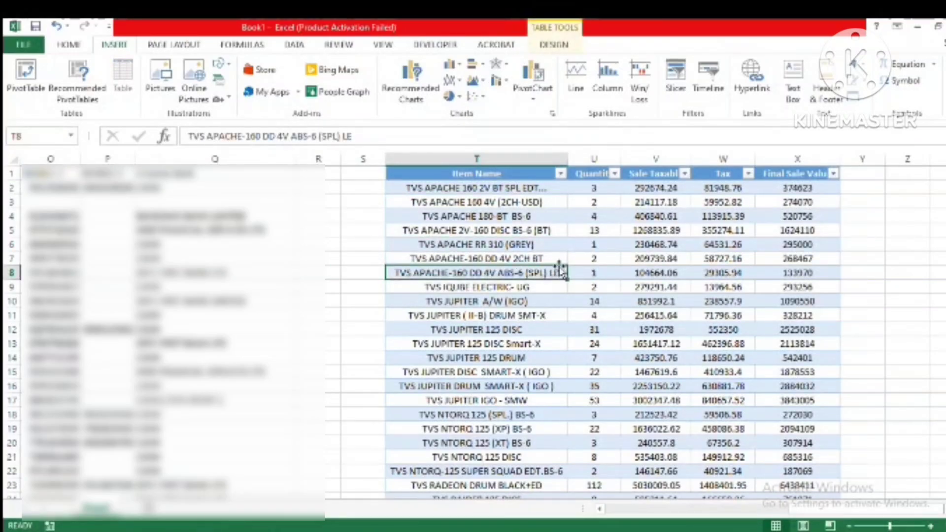
{"action": "left_click", "coordinate": [537, 232]}
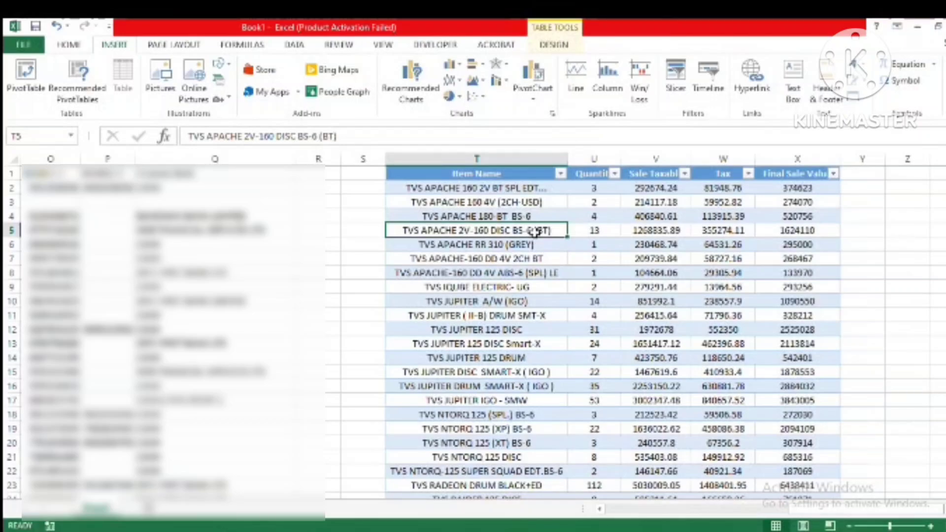
{"action": "left_click", "coordinate": [68, 45]}
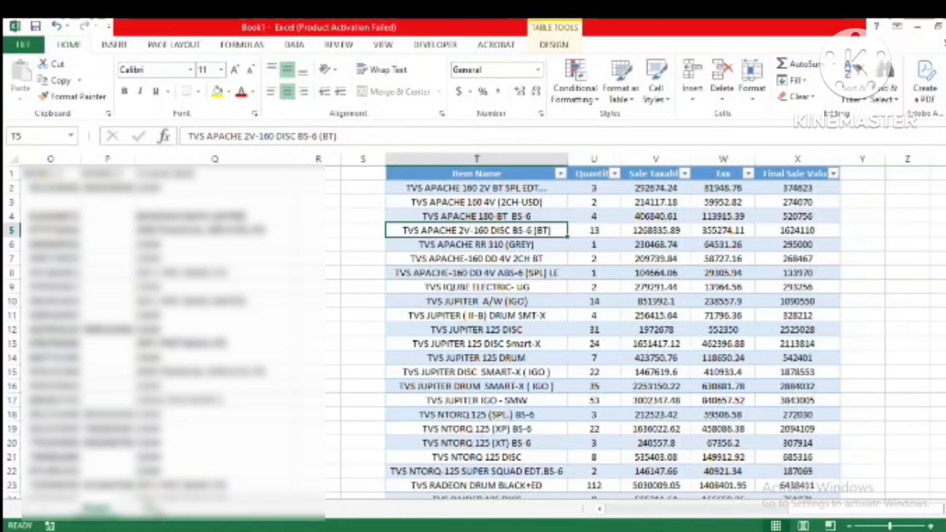
Step: Open Sheet2, copy the selected Sales Register rows from Busy, and paste them into the sheet starting at A1
{"action": "left_click", "coordinate": [149, 509]}
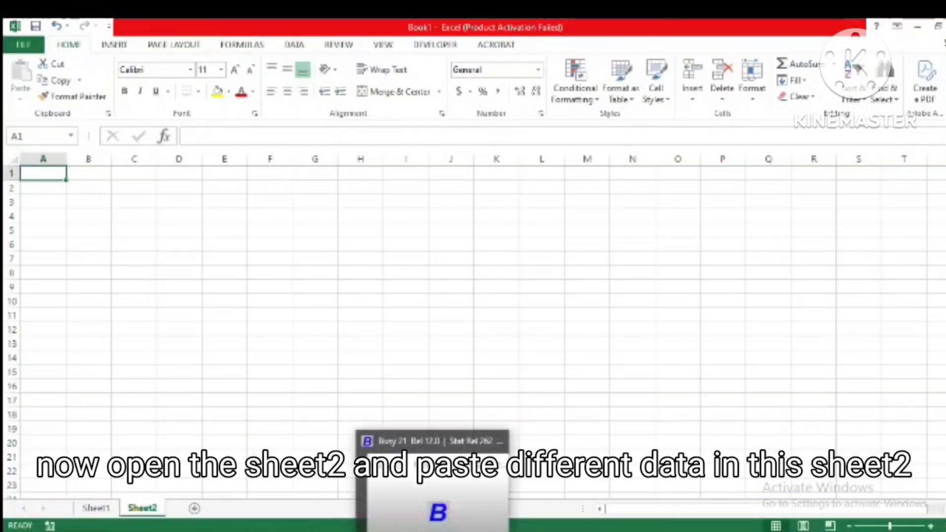
{"action": "left_click", "coordinate": [428, 508]}
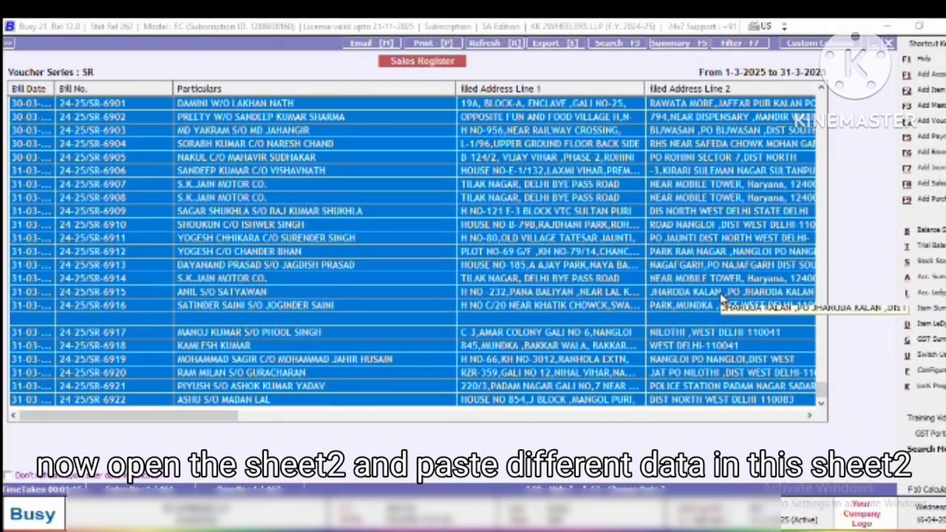
{"action": "key", "text": "ctrl+c"}
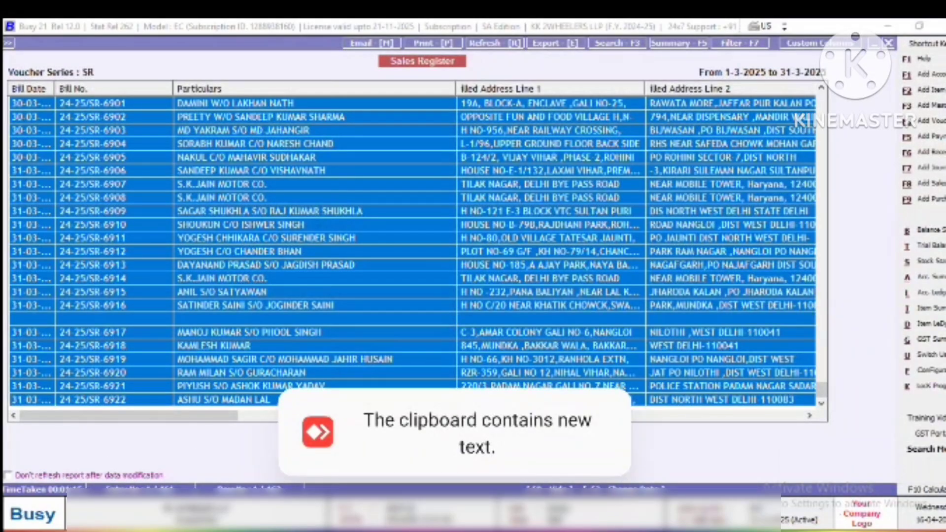
{"action": "left_click", "coordinate": [367, 512]}
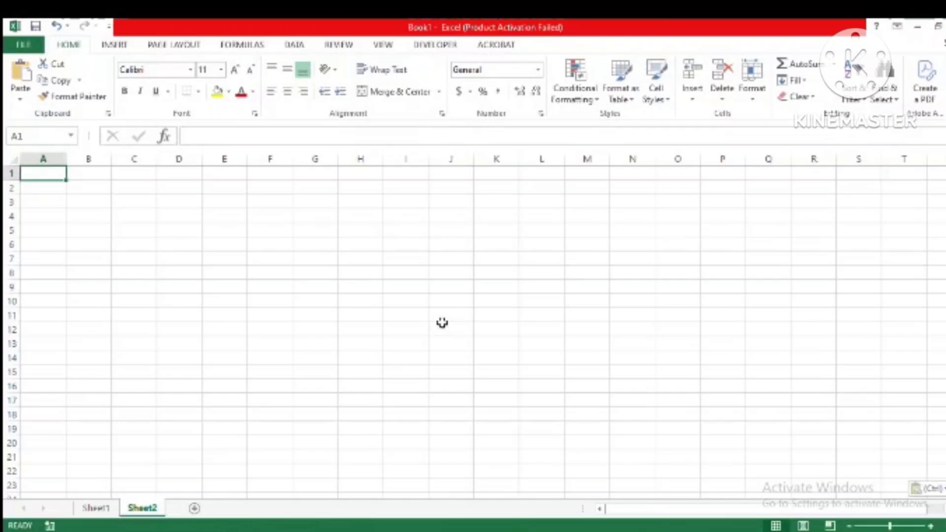
{"action": "key", "text": "ctrl+v"}
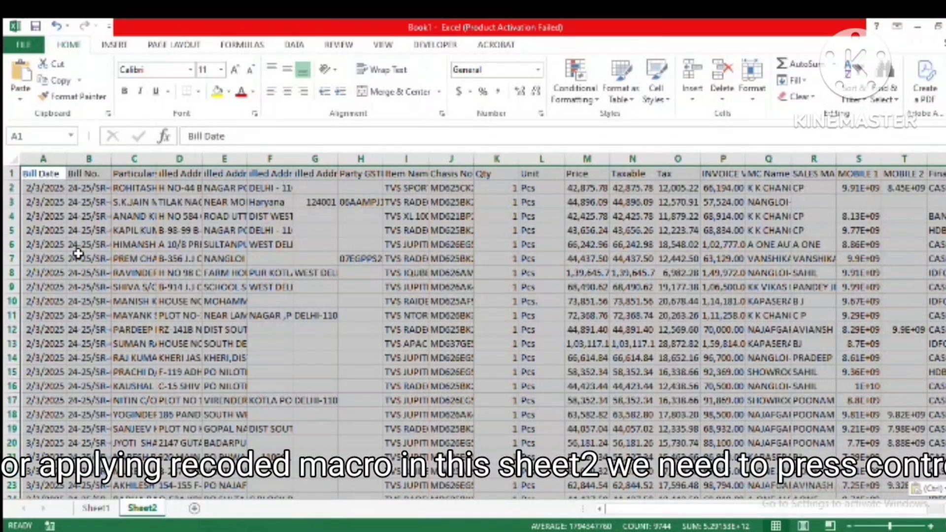
Step: Run the recorded macro on the sales data pasted in Sheet2 and close the resulting dialog
{"action": "key", "text": "ctrl+q"}
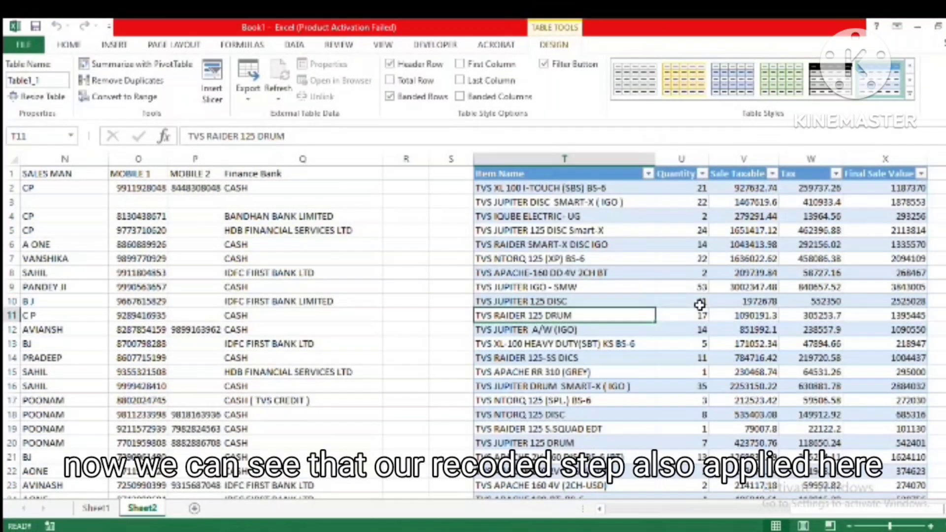
{"action": "left_click", "coordinate": [636, 232]}
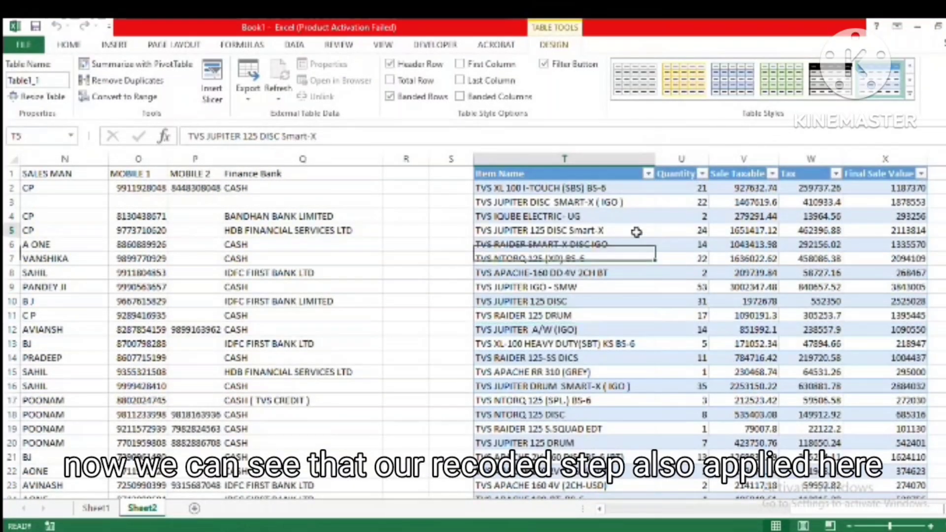
{"action": "left_click", "coordinate": [567, 215]}
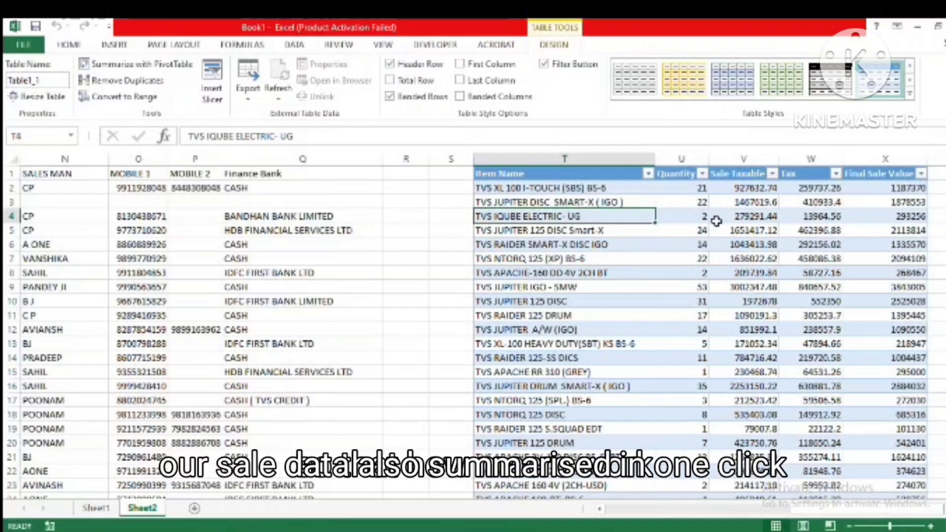